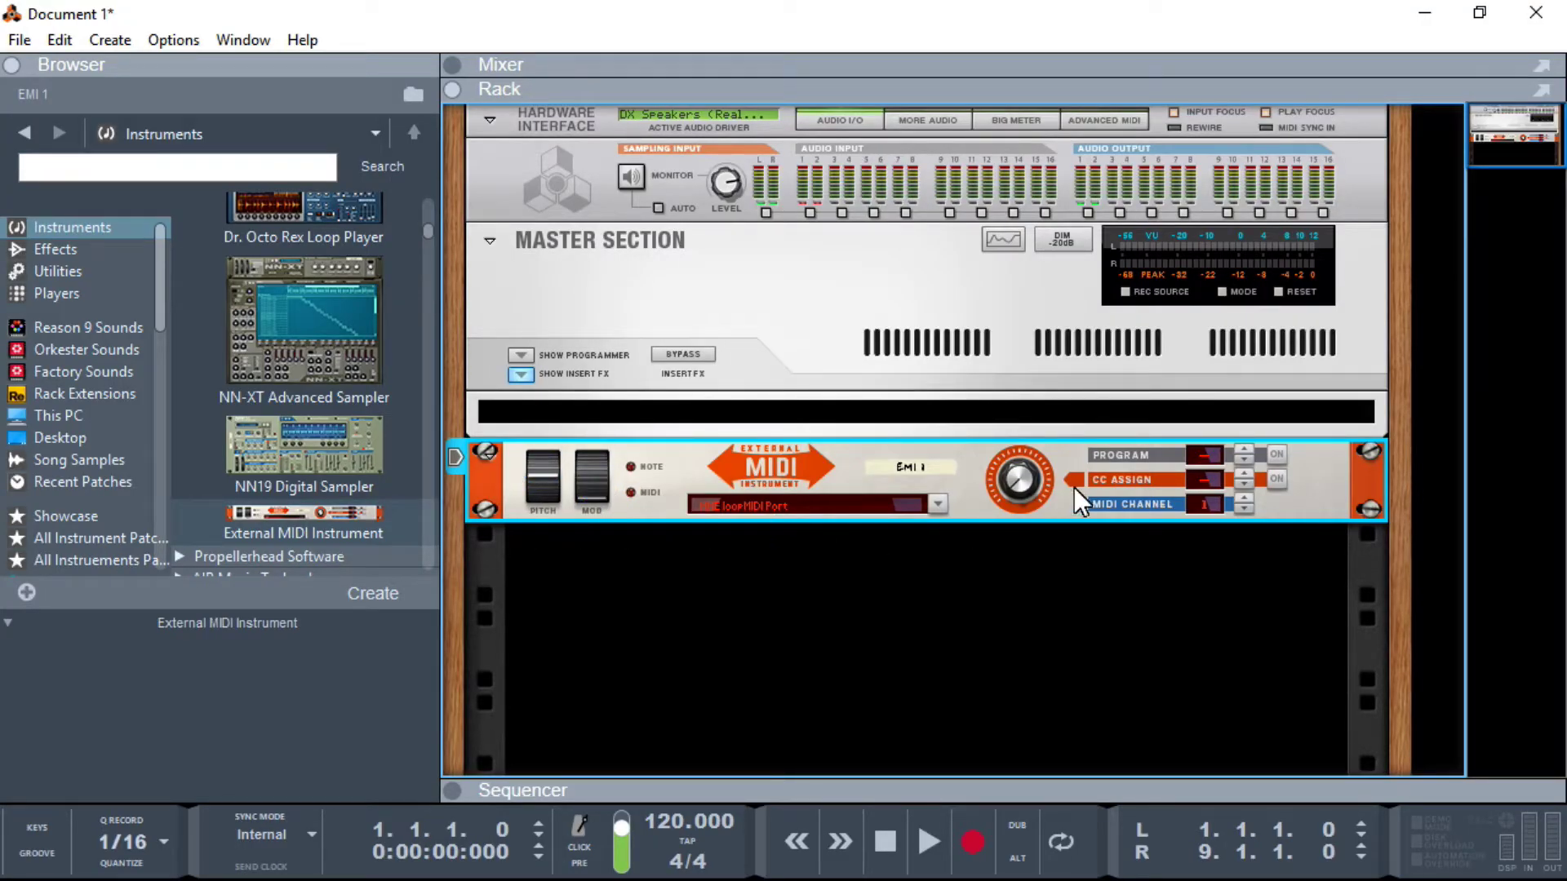
# Step: Turn on program-change sending, step the program number up to 4, then switch it off again
pyautogui.click(1274, 456)
pyautogui.click(1248, 449)
pyautogui.click(1248, 449)
pyautogui.click(1284, 457)
# Step: Set CC assign to 1 and turn it off, set MIDI channel 1, keeping loopMIDI Port
pyautogui.click(1244, 475)
pyautogui.click(1277, 480)
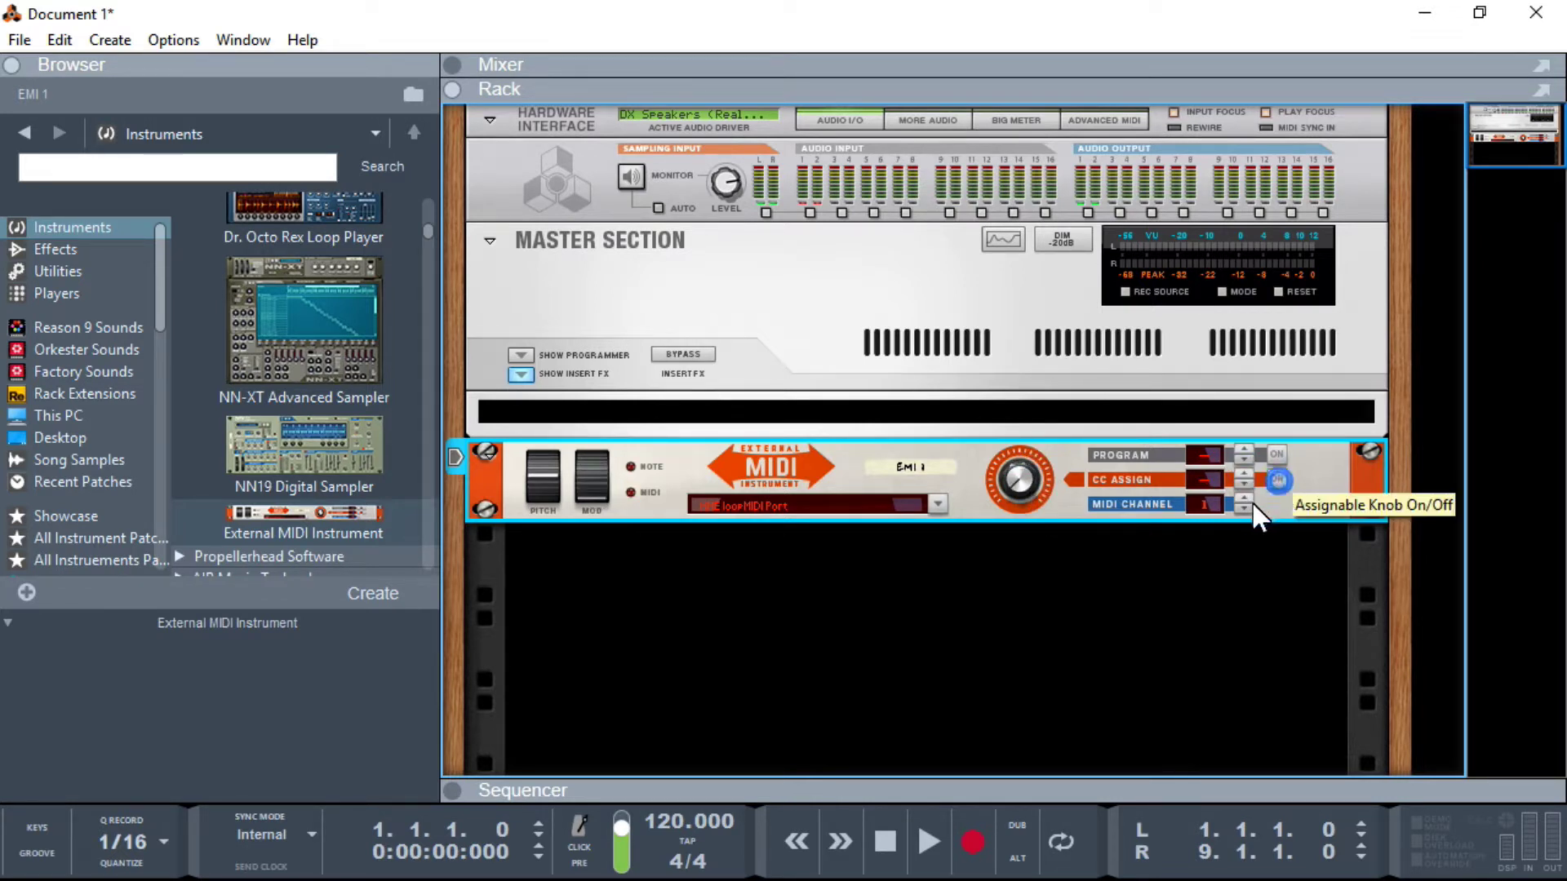
pyautogui.click(1208, 501)
pyautogui.click(777, 507)
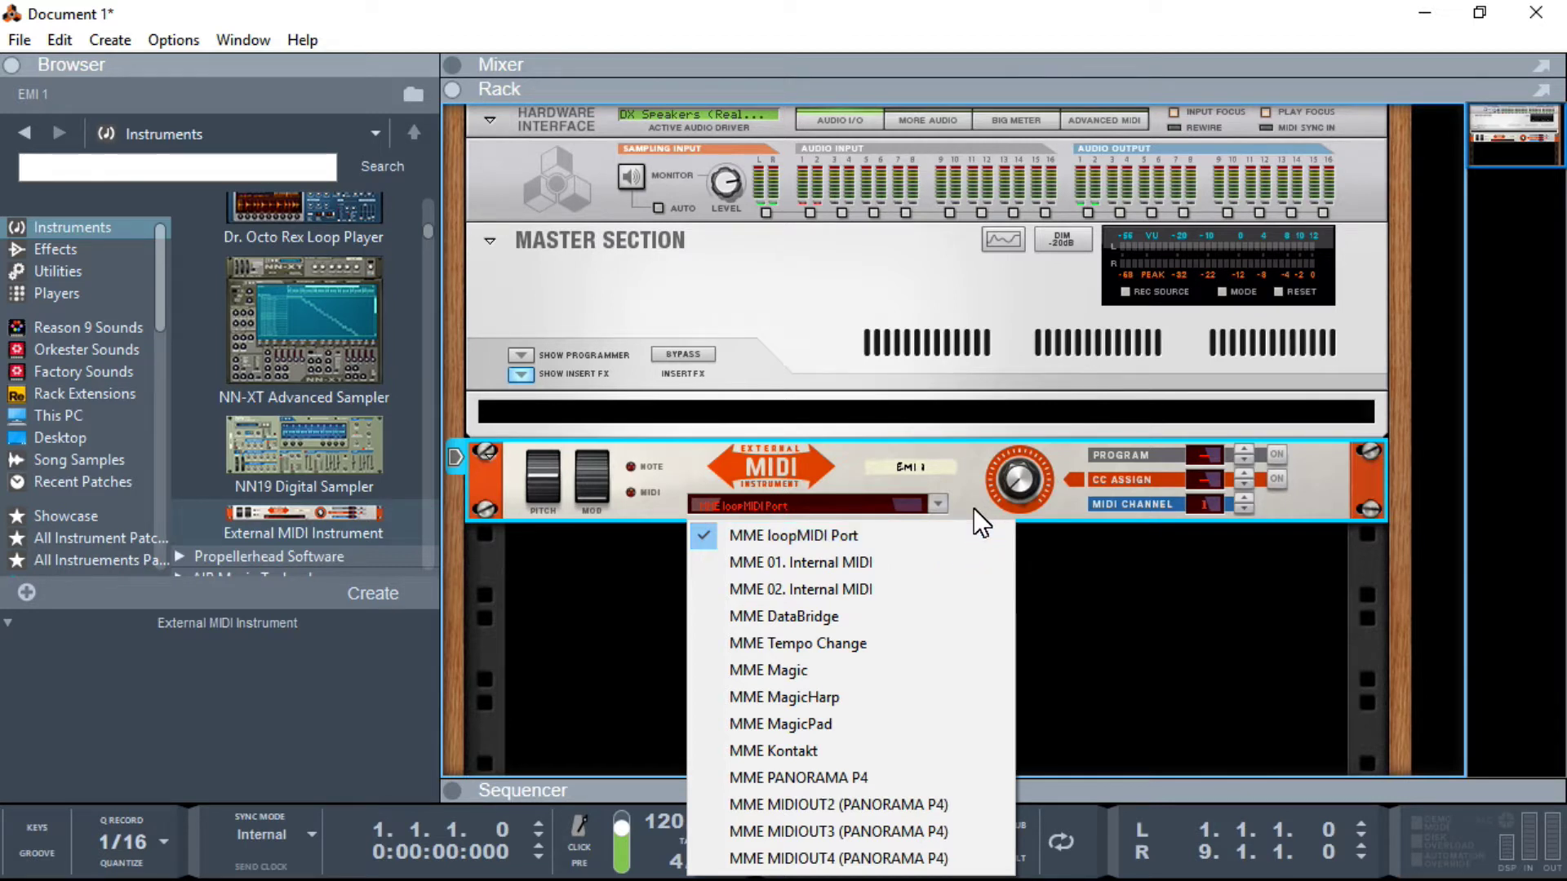
pyautogui.click(969, 507)
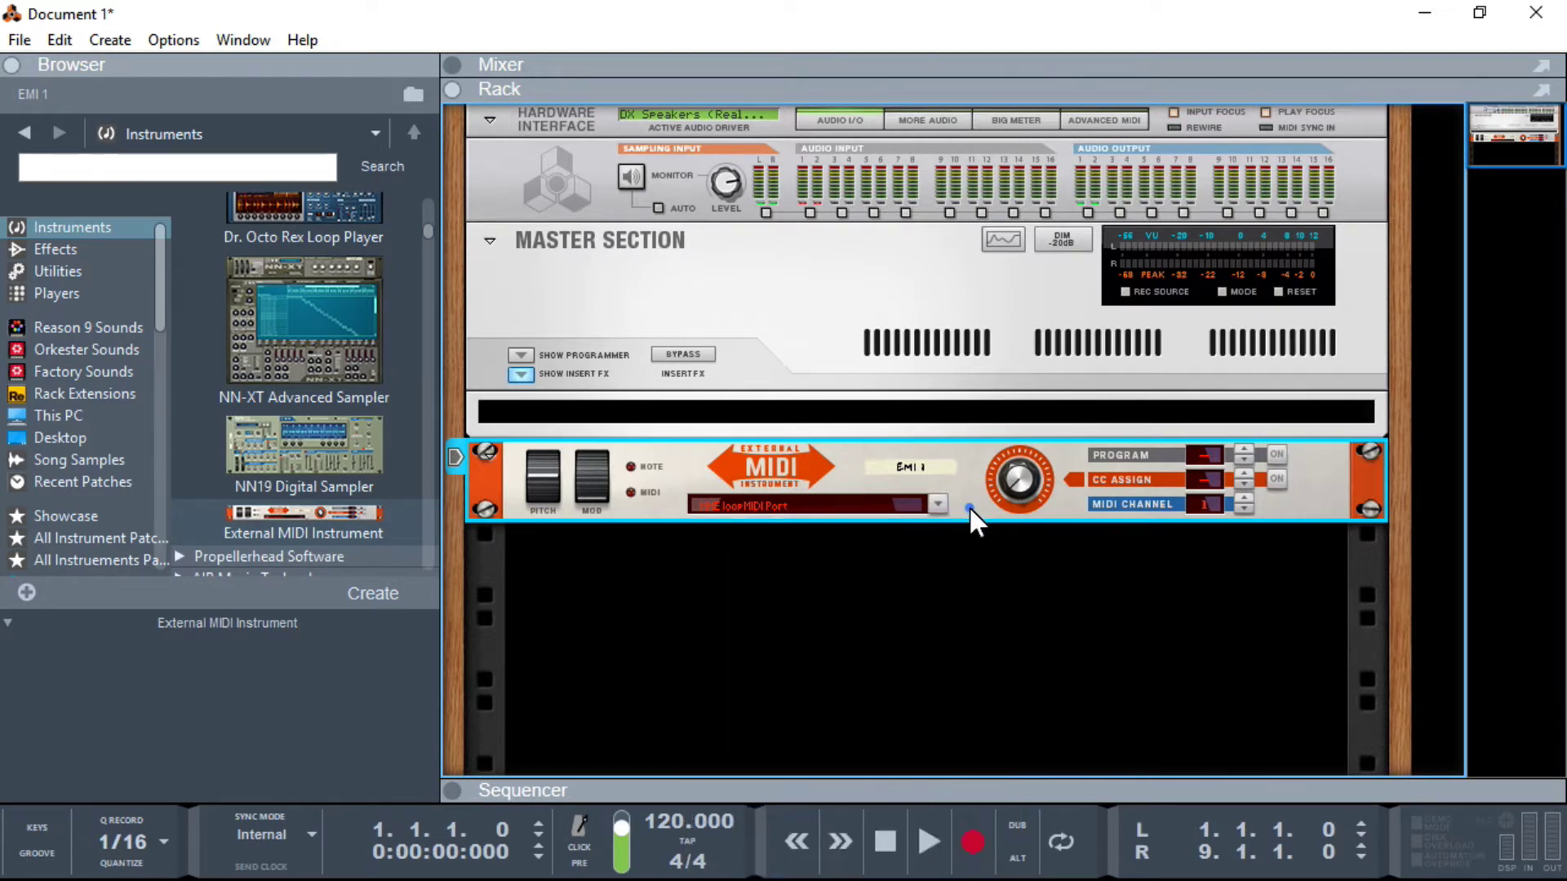
pyautogui.press('Tab')
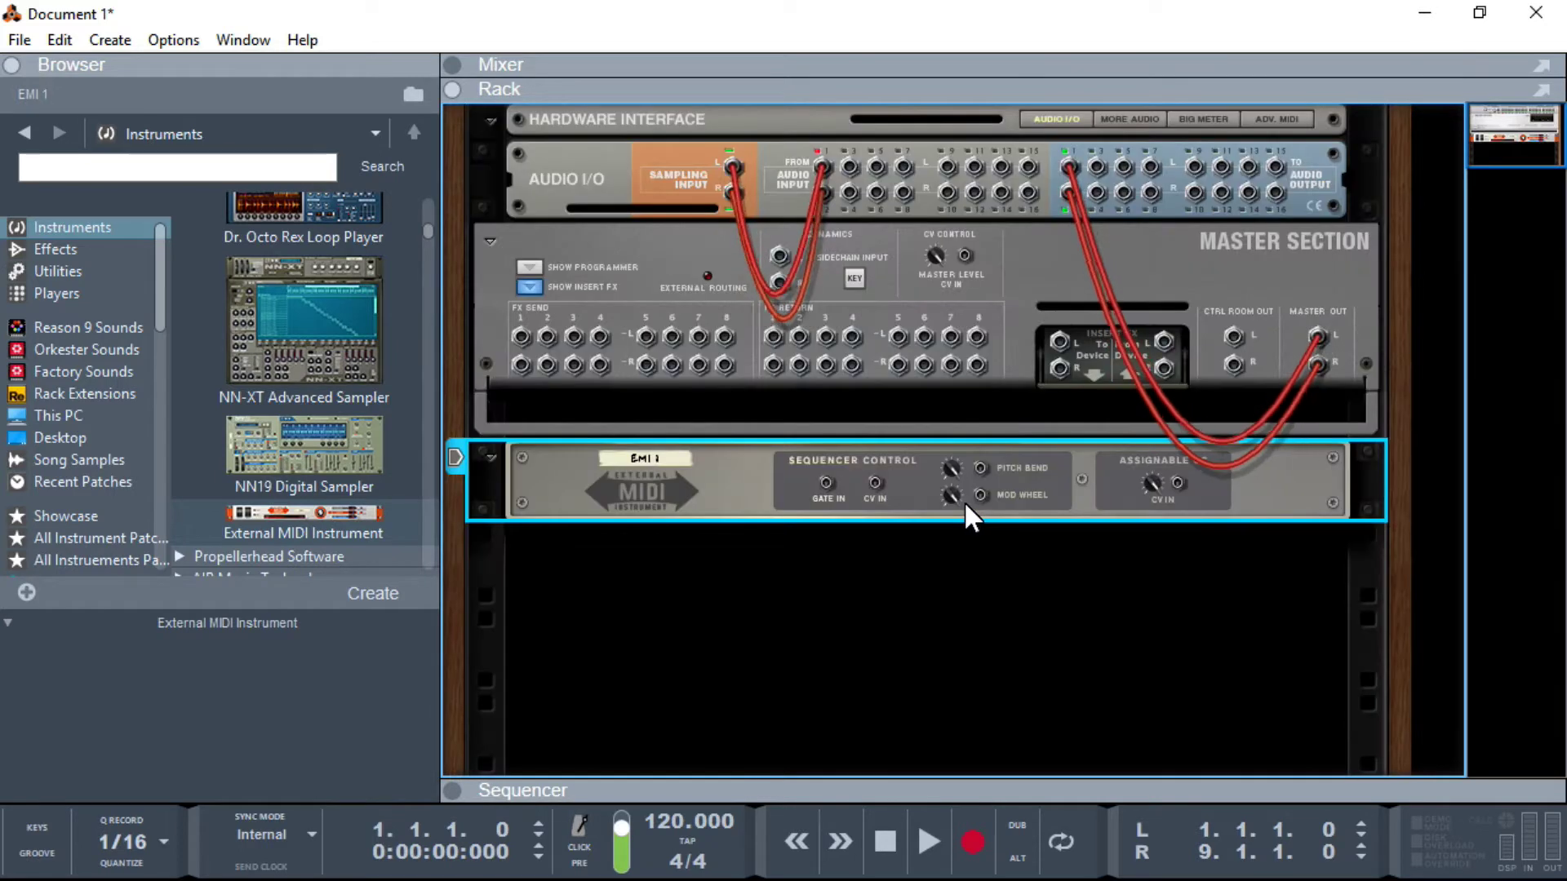
pyautogui.moveTo(823, 478); pyautogui.dragTo(1005, 581)
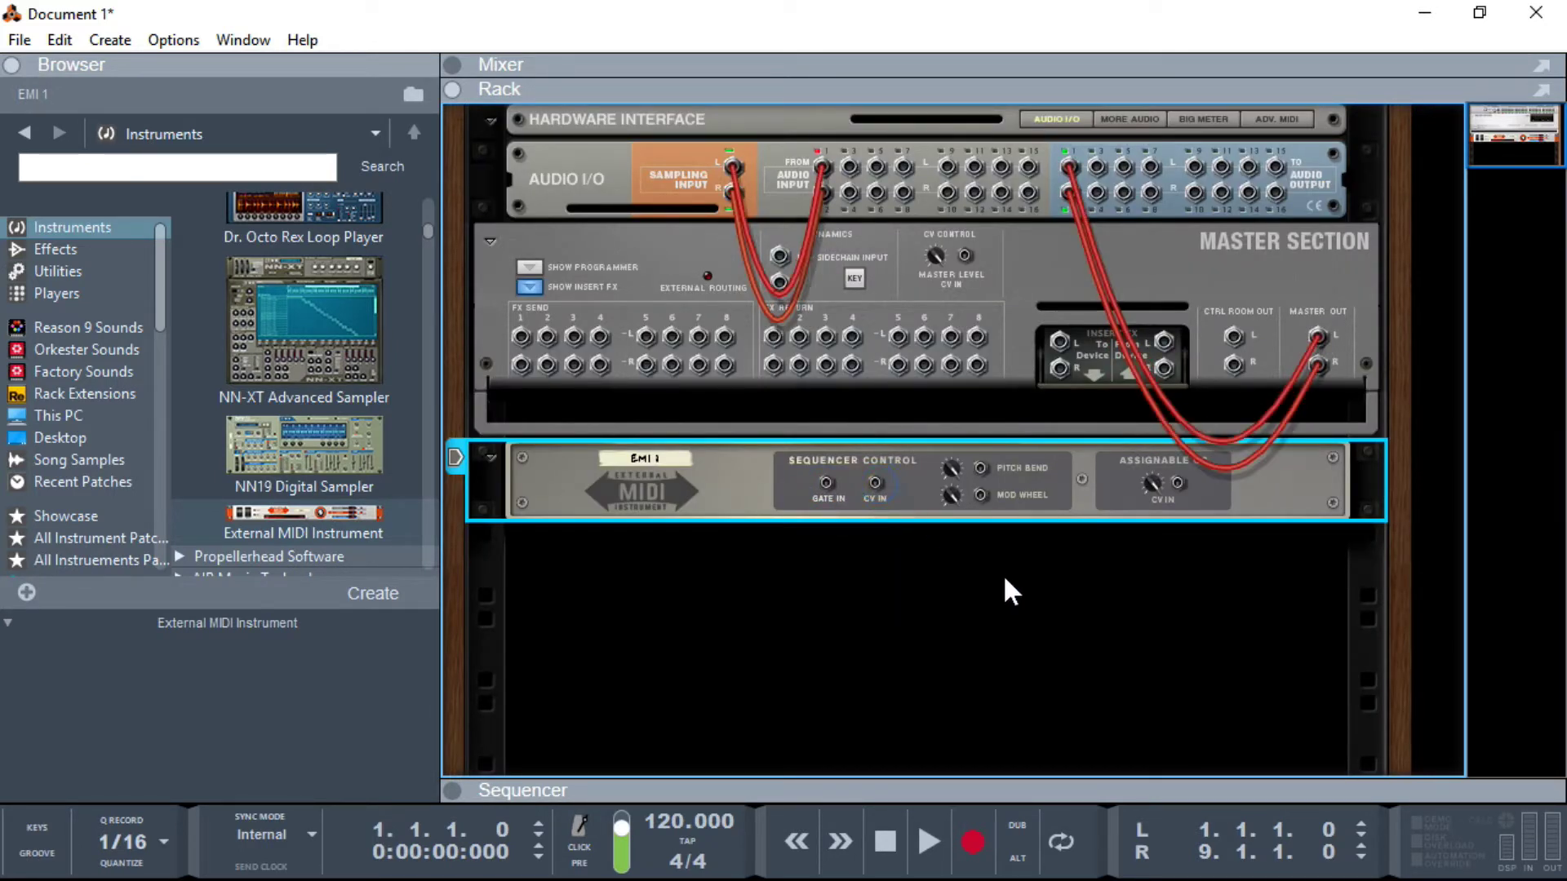
pyautogui.moveTo(980, 466); pyautogui.dragTo(1087, 586)
pyautogui.moveTo(980, 495); pyautogui.dragTo(1078, 544)
pyautogui.moveTo(1177, 480); pyautogui.dragTo(1217, 547)
pyautogui.press('Tab')
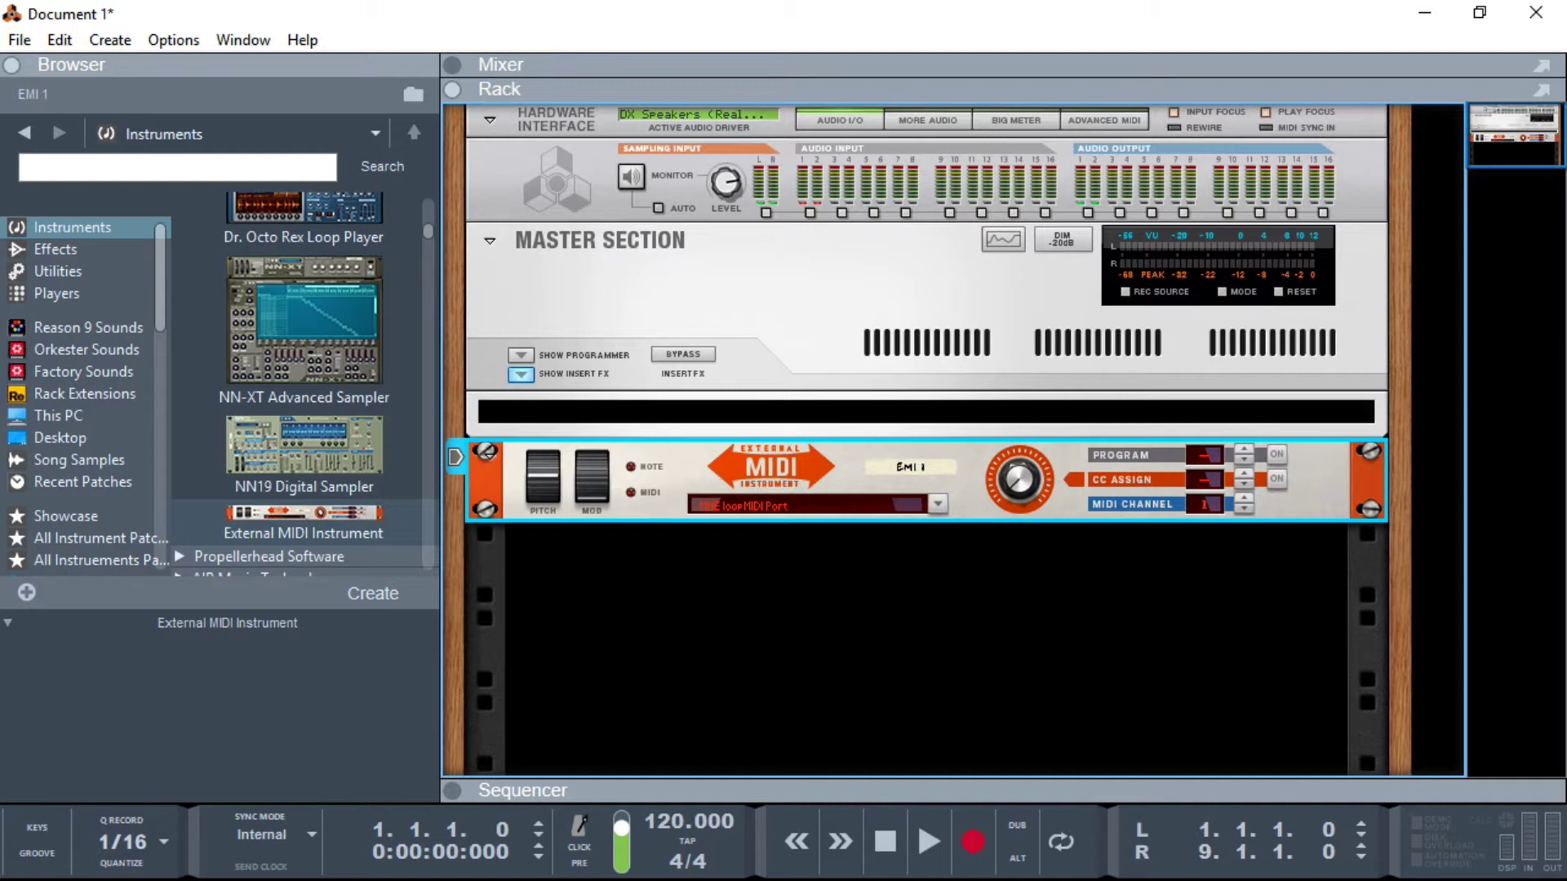
# Step: Bring loopMIDI forward, move its window up and right, and jump to the top of the port list
pyautogui.hotkey('alt', 'Tab')
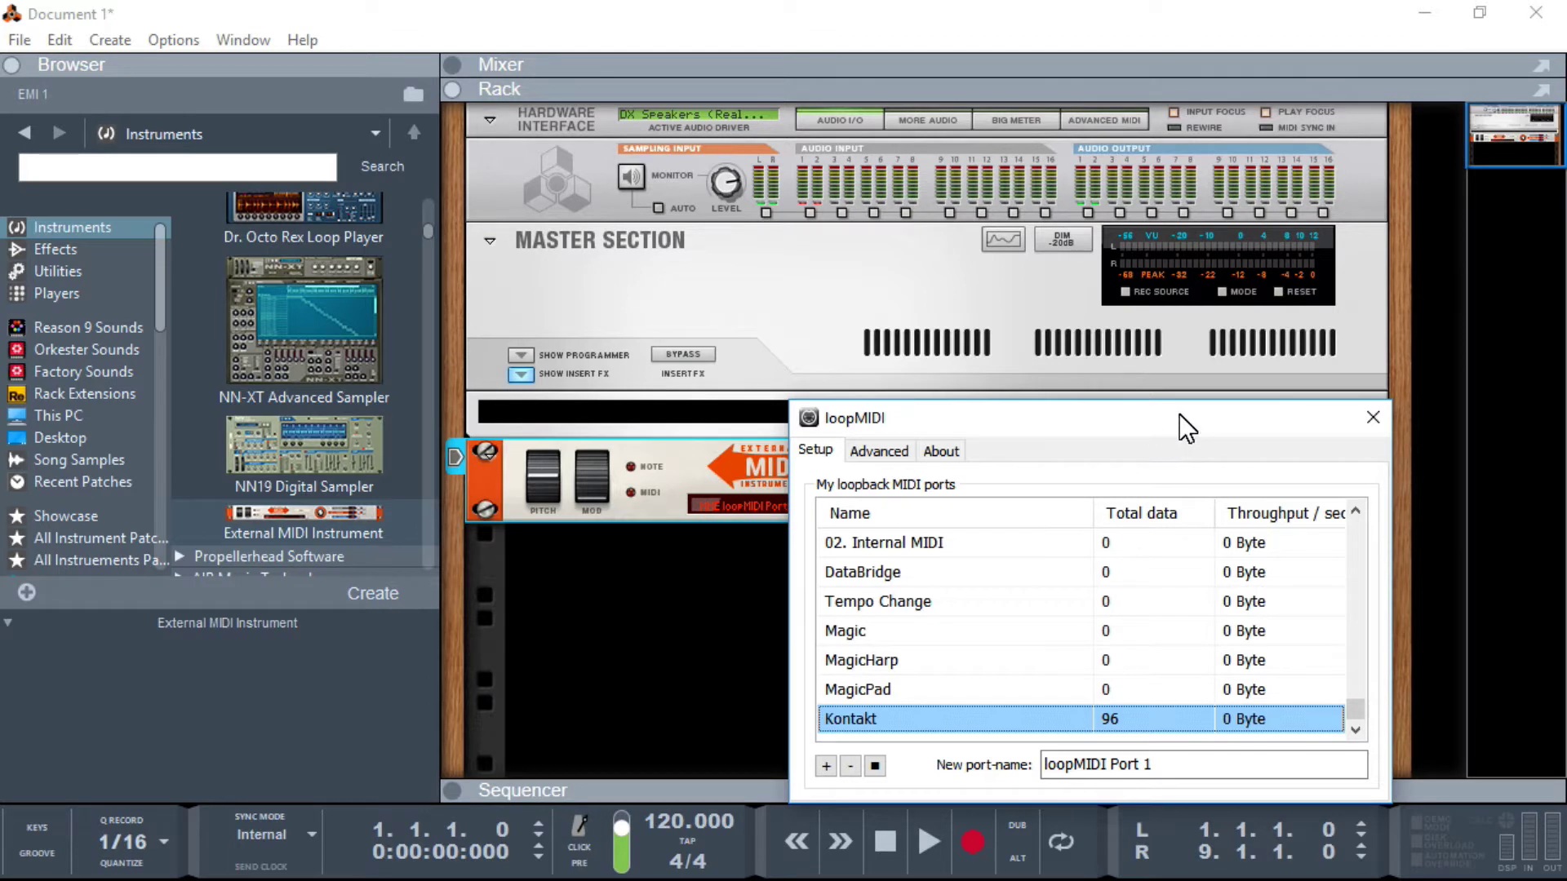
pyautogui.moveTo(1178, 413); pyautogui.dragTo(1281, 319)
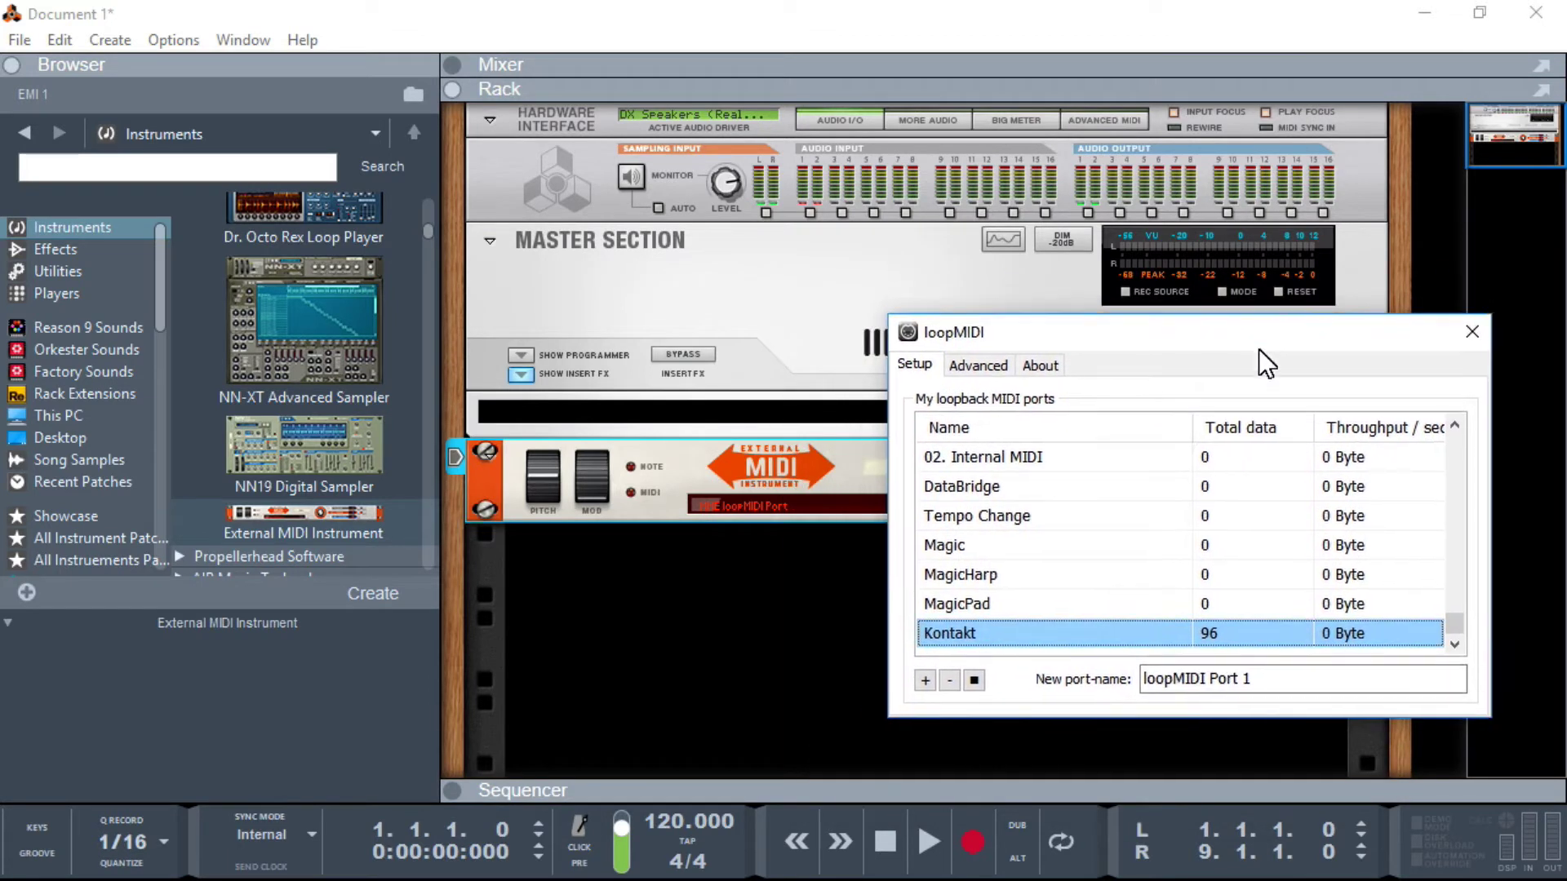
pyautogui.click(1062, 554)
pyautogui.press('Home')
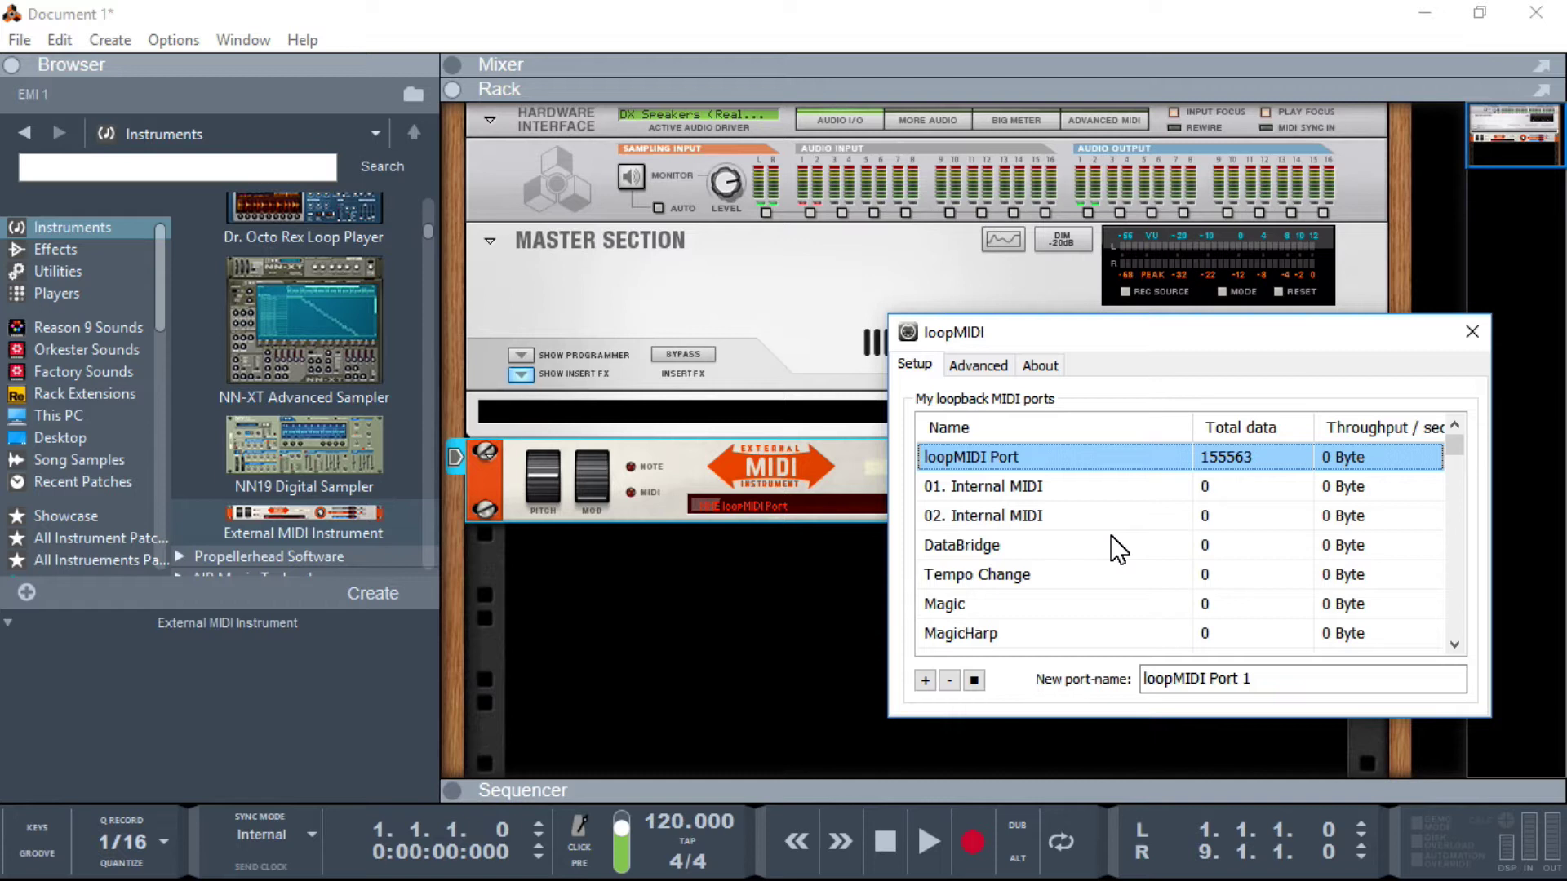
# Step: Check loopMIDI's About page, then return to Setup and select the default new-port name
pyautogui.click(1046, 366)
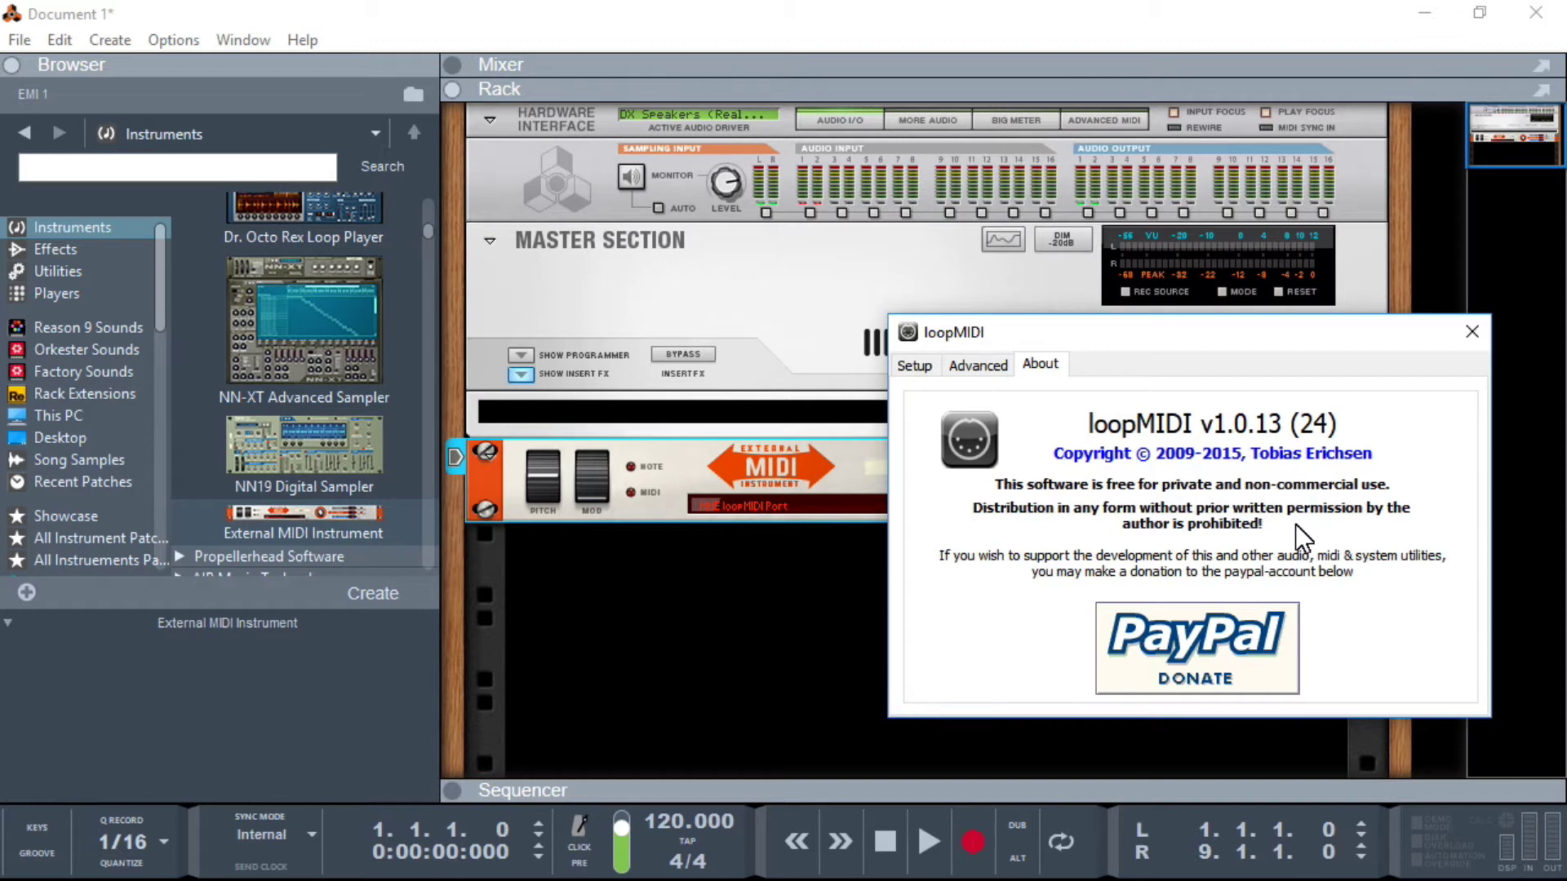
pyautogui.click(915, 367)
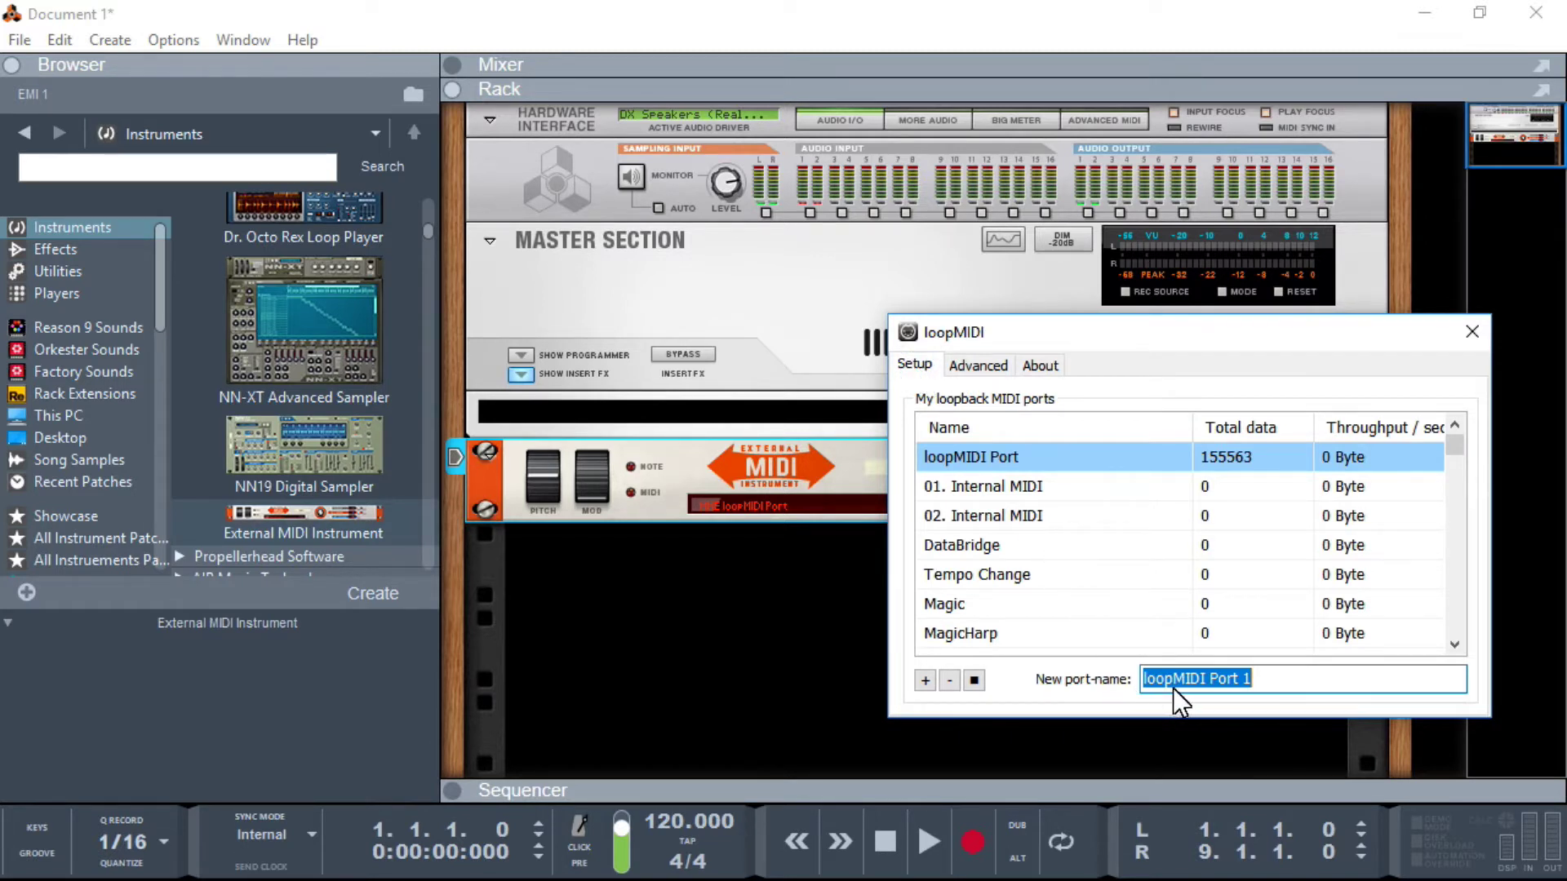
pyautogui.click(1200, 682)
pyautogui.moveTo(1282, 682); pyautogui.dragTo(1084, 677)
# Step: Open Reason's Preferences on the Control Surfaces page listing LoopMidi MIDI Keyboard
pyautogui.click(54, 38)
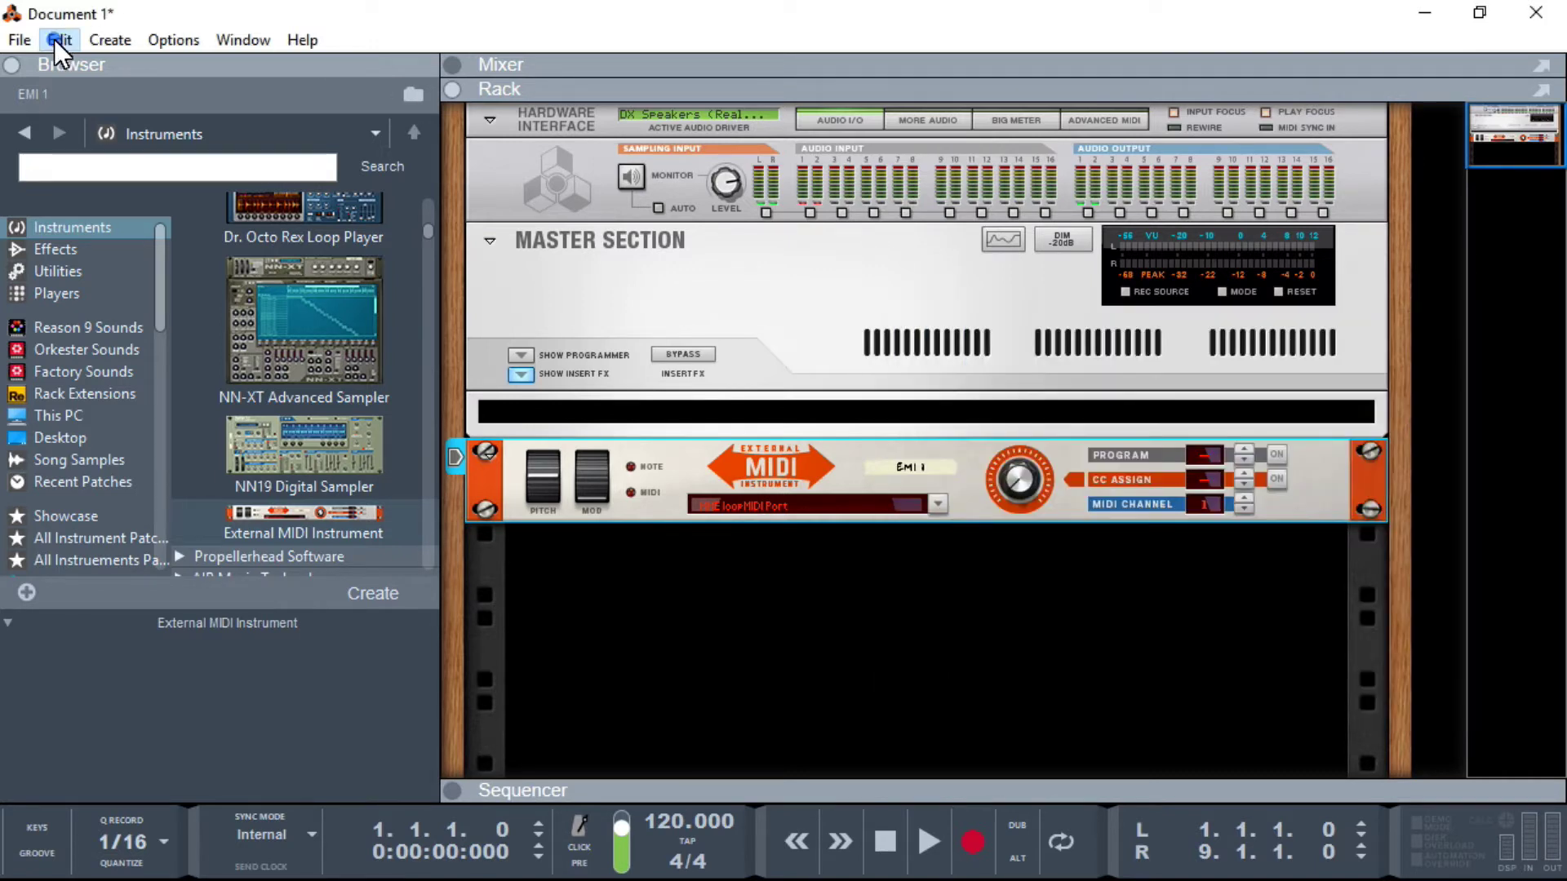
pyautogui.click(55, 39)
pyautogui.click(148, 686)
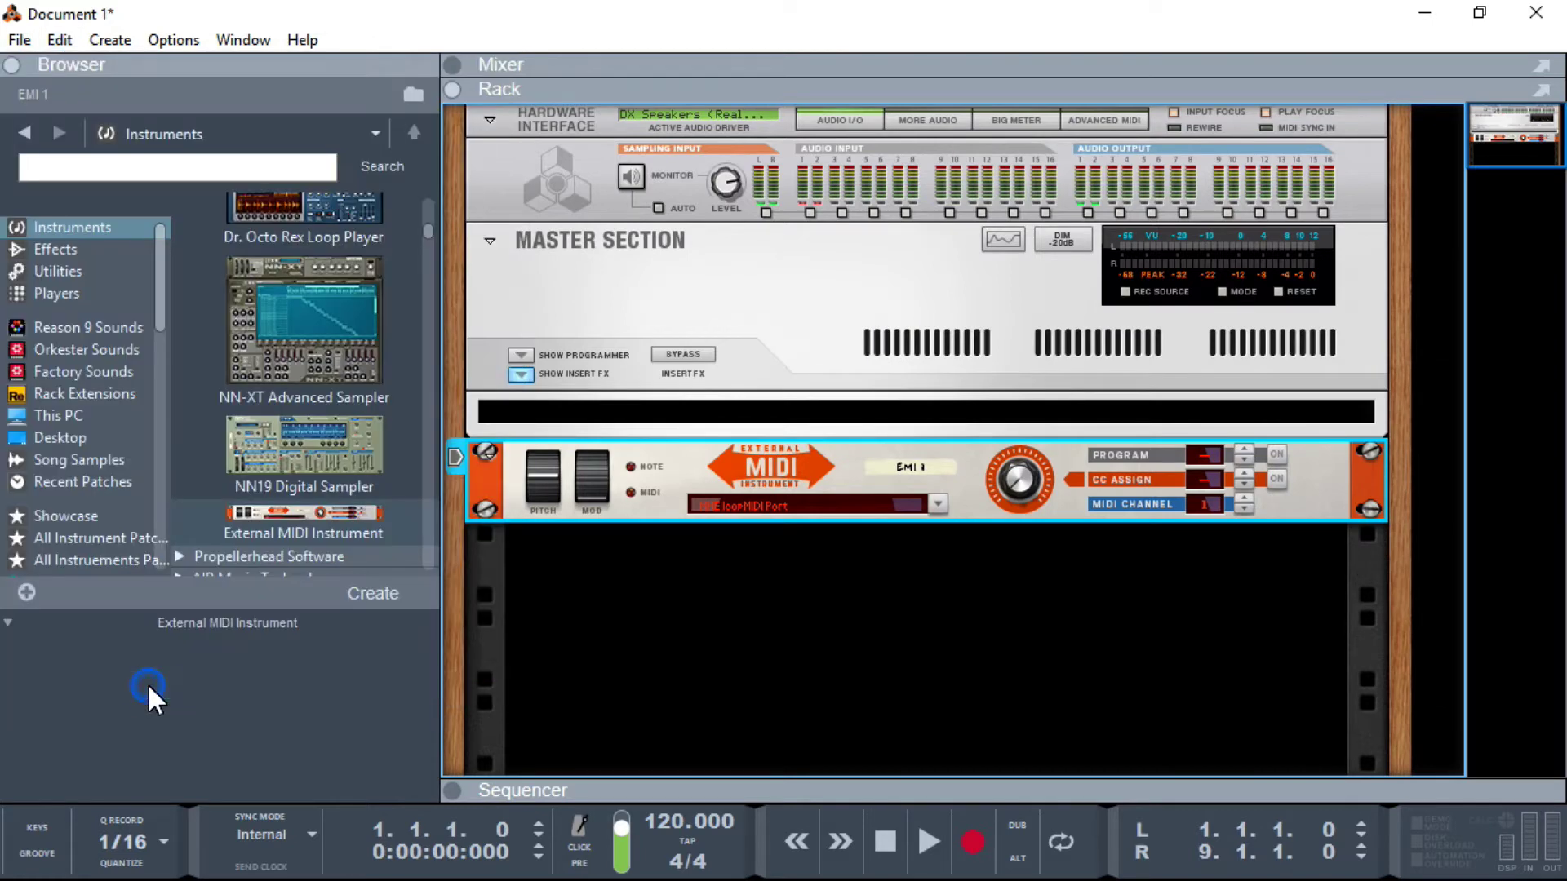
pyautogui.click(633, 64)
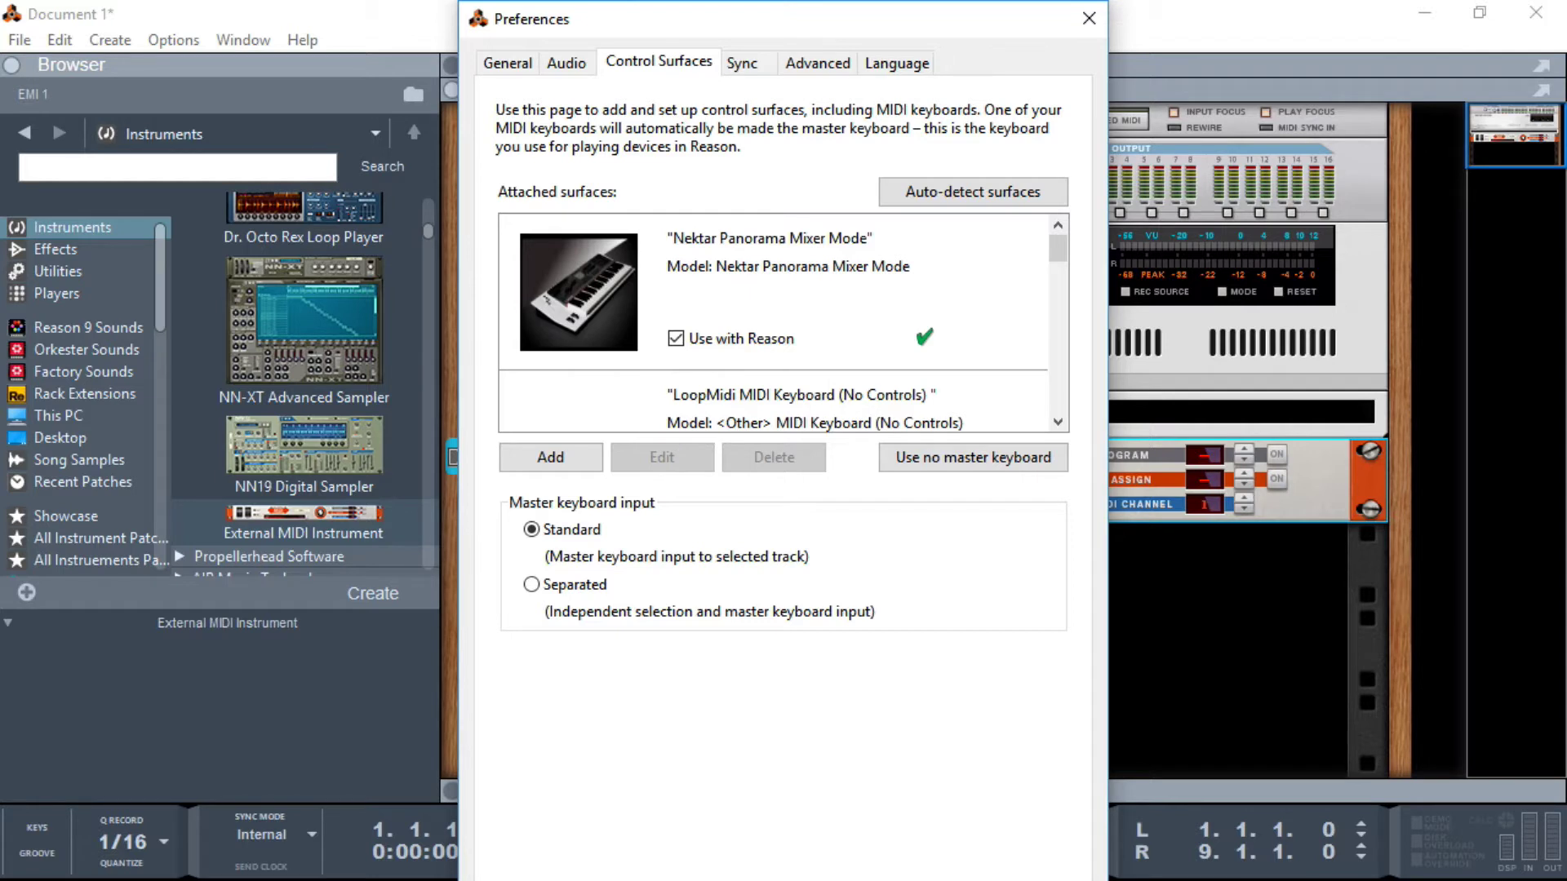
pyautogui.hotkey('alt', 'Tab')
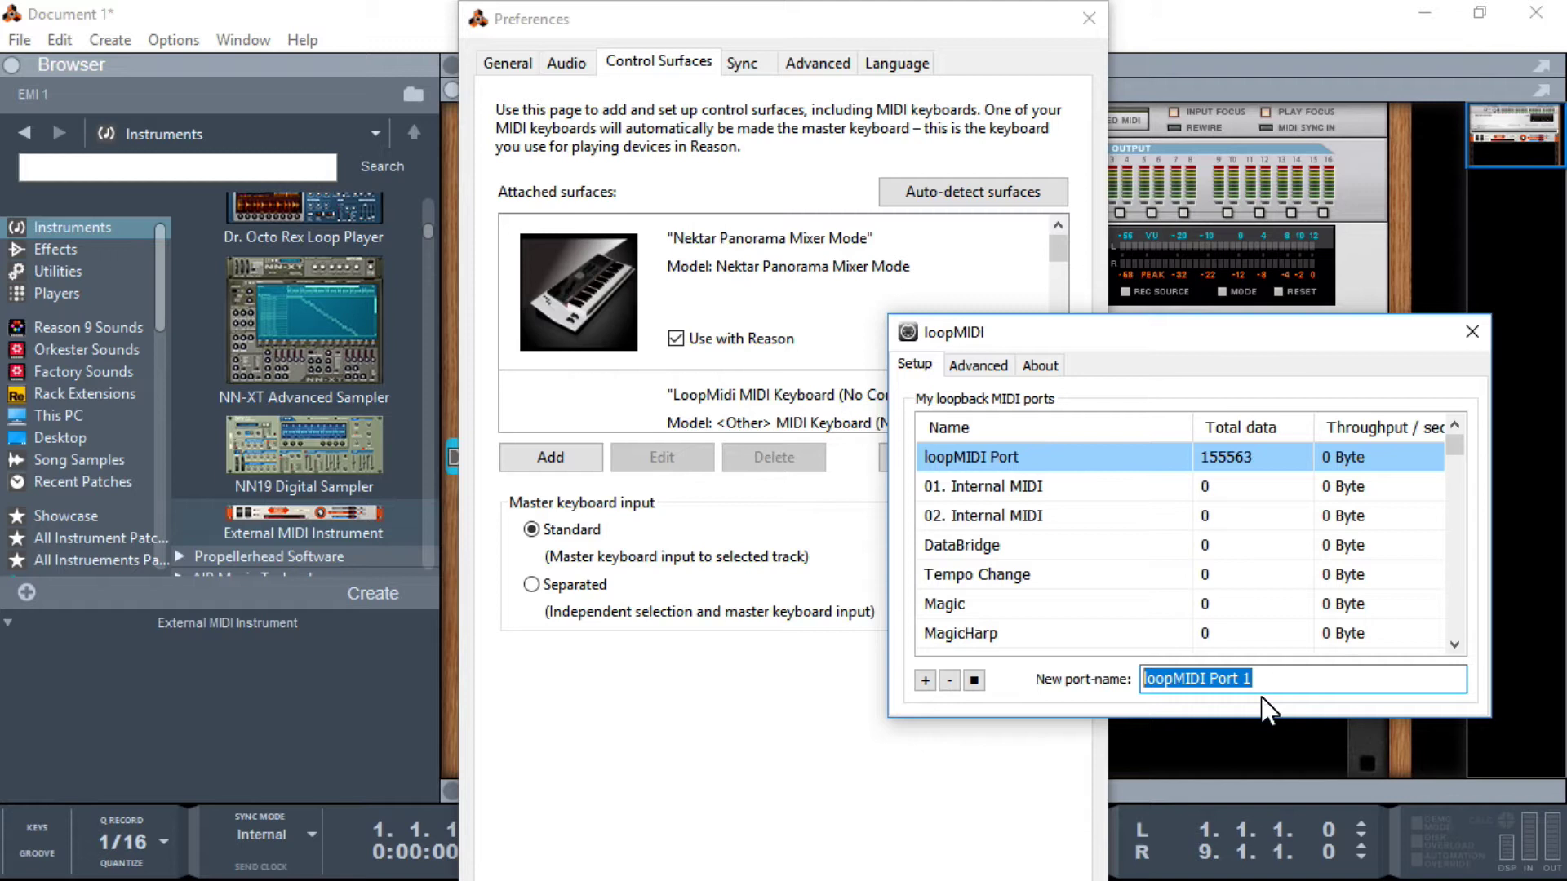
# Step: Replace the default loopMIDI port name with 'My Reason Test'
pyautogui.moveTo(1275, 682); pyautogui.dragTo(1040, 666)
pyautogui.write('My Re')
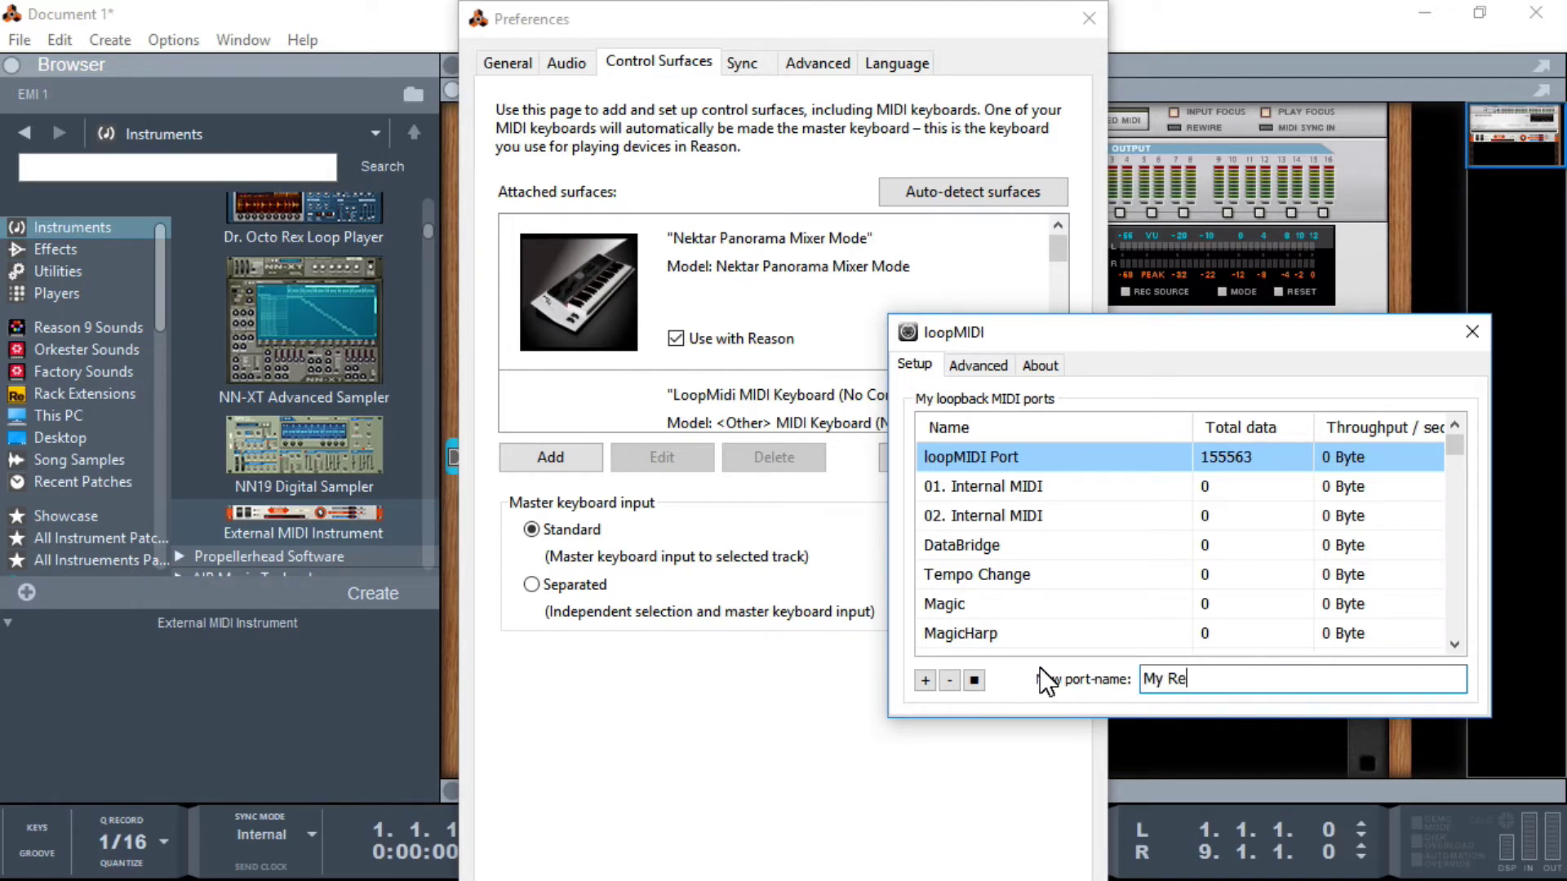
pyautogui.write('ason Test')
# Step: Add the My Reason Test loopback port and set EMI 1's MIDI output to MME My Reason Test
pyautogui.click(925, 680)
pyautogui.click(1193, 738)
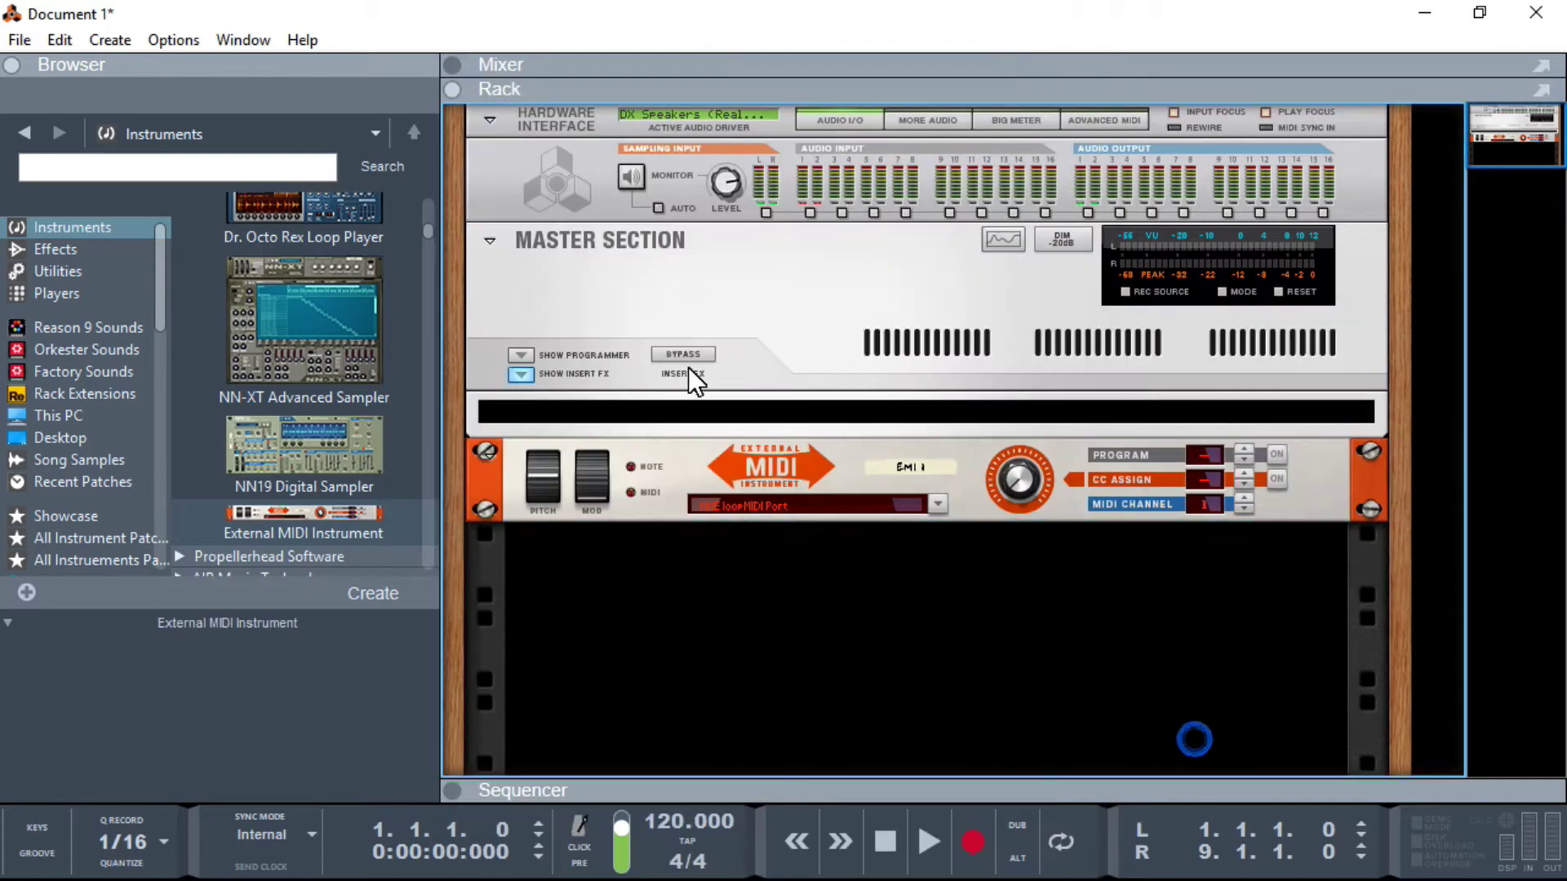
pyautogui.click(776, 505)
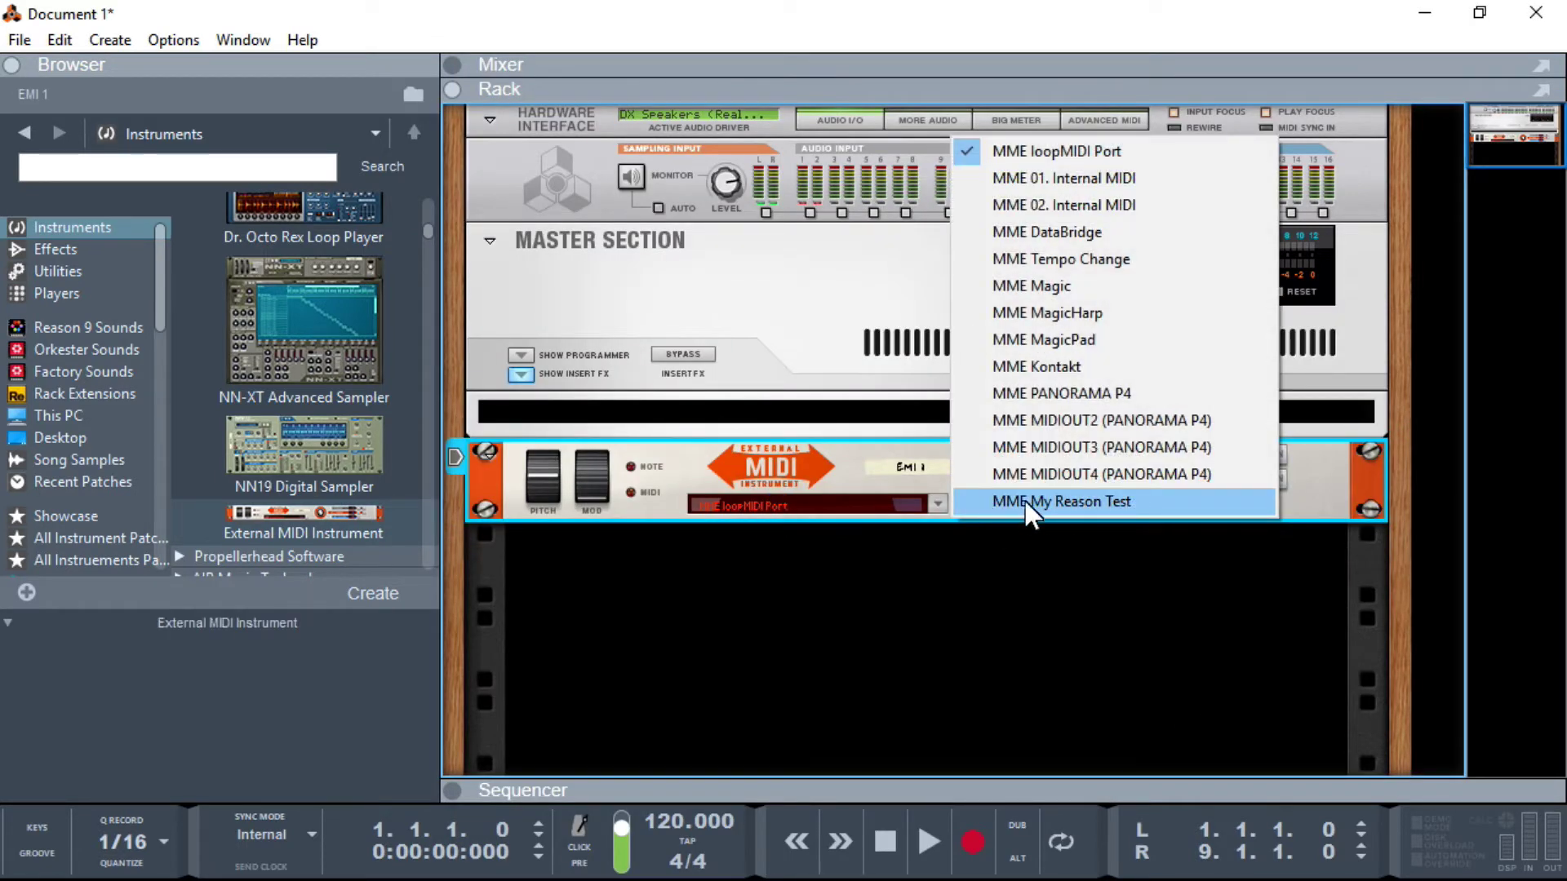
pyautogui.click(1089, 501)
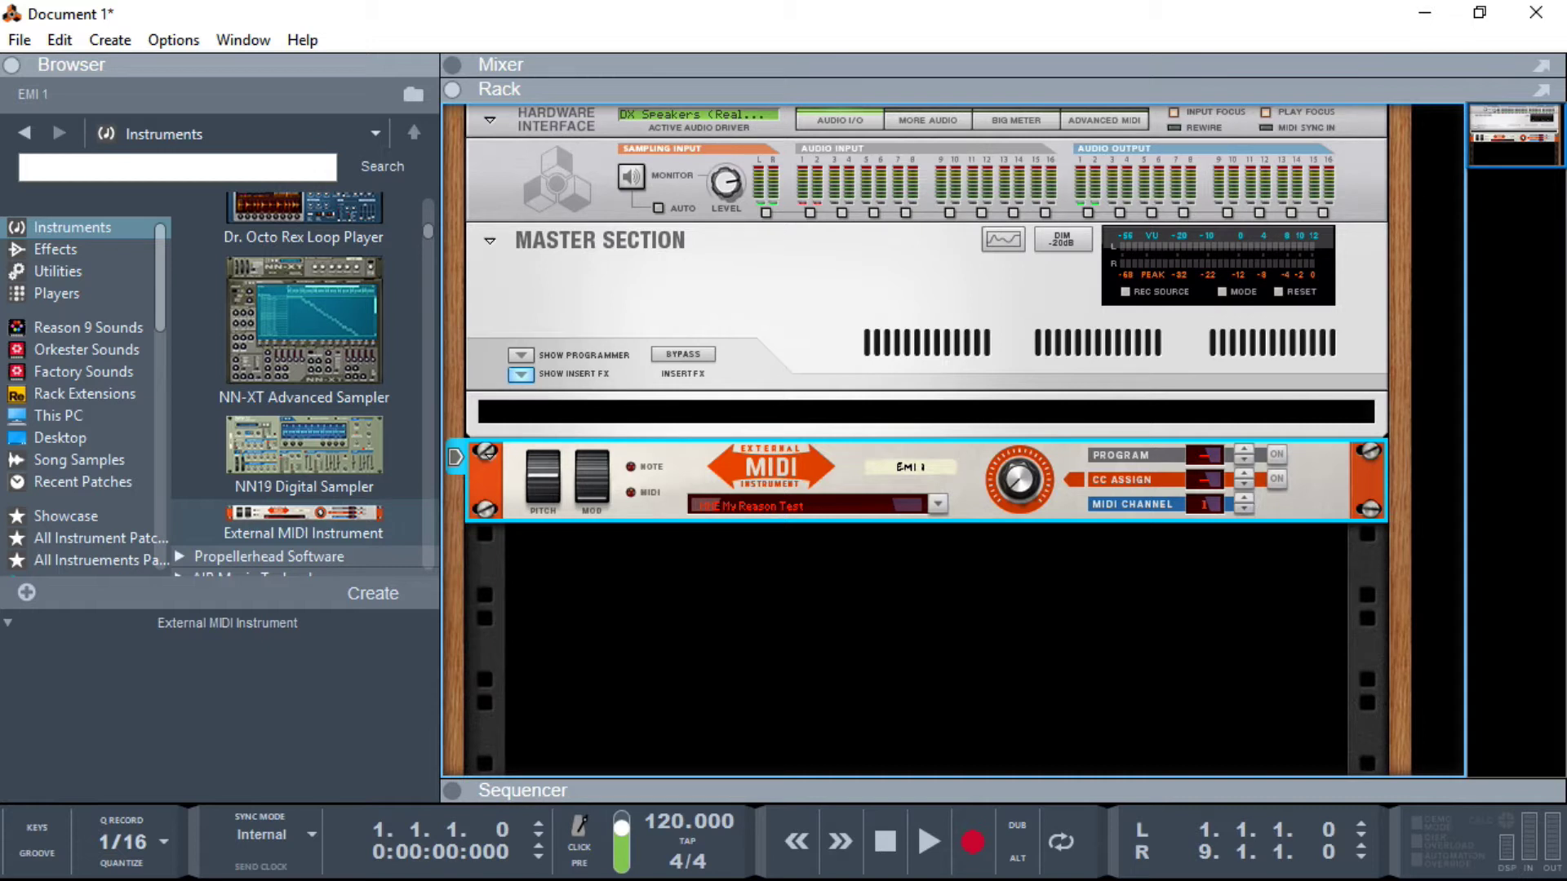
pyautogui.hotkey('alt', 'Tab')
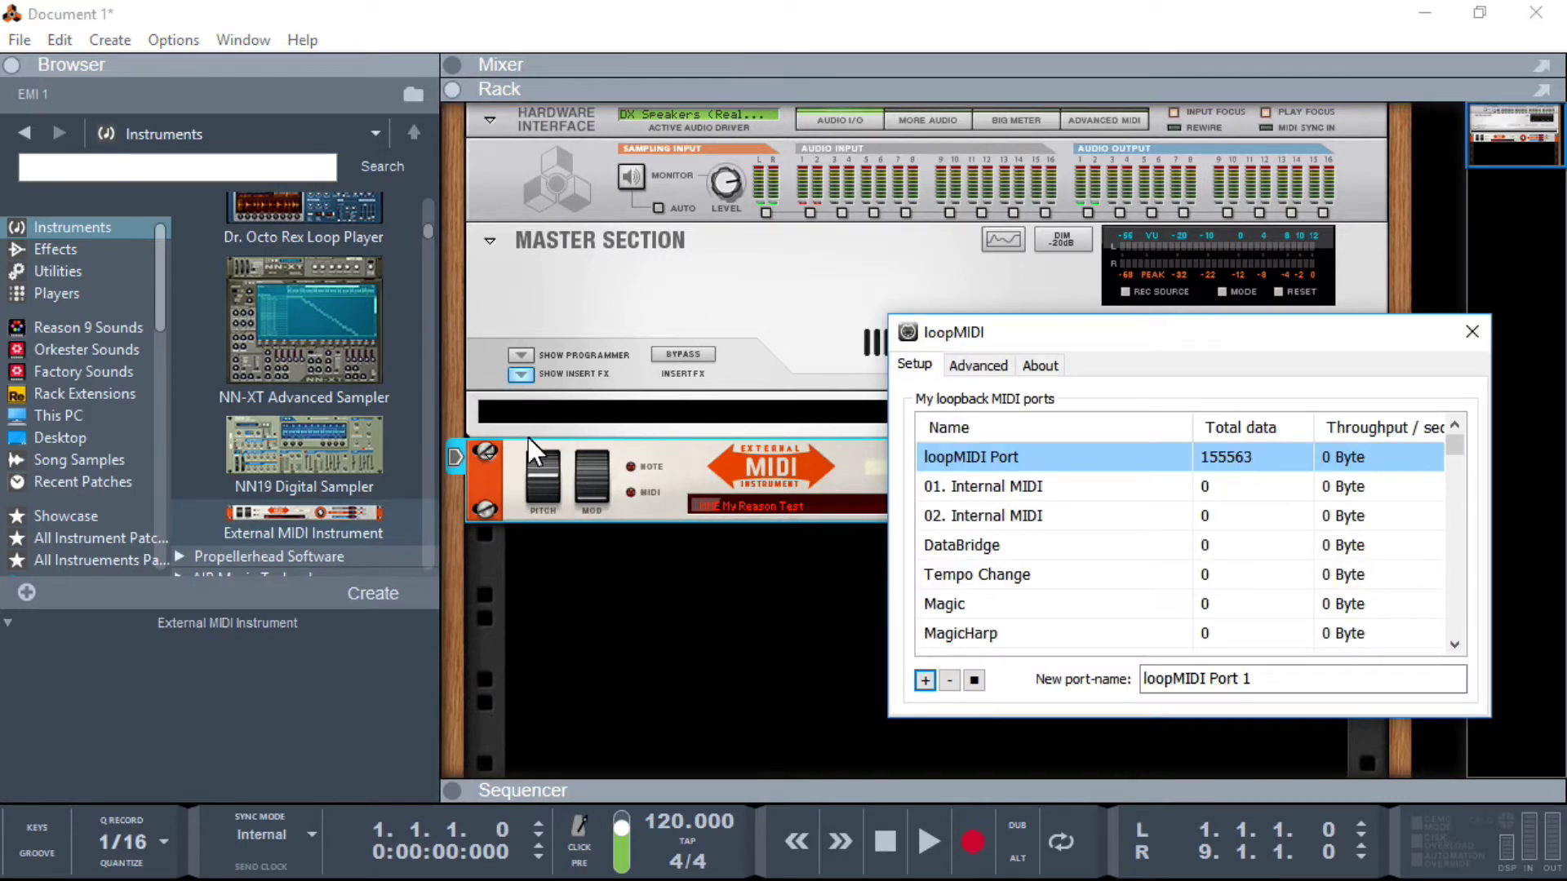
# Step: Start a new control surface in Preferences with My Reason Test as its MIDI input
pyautogui.click(60, 40)
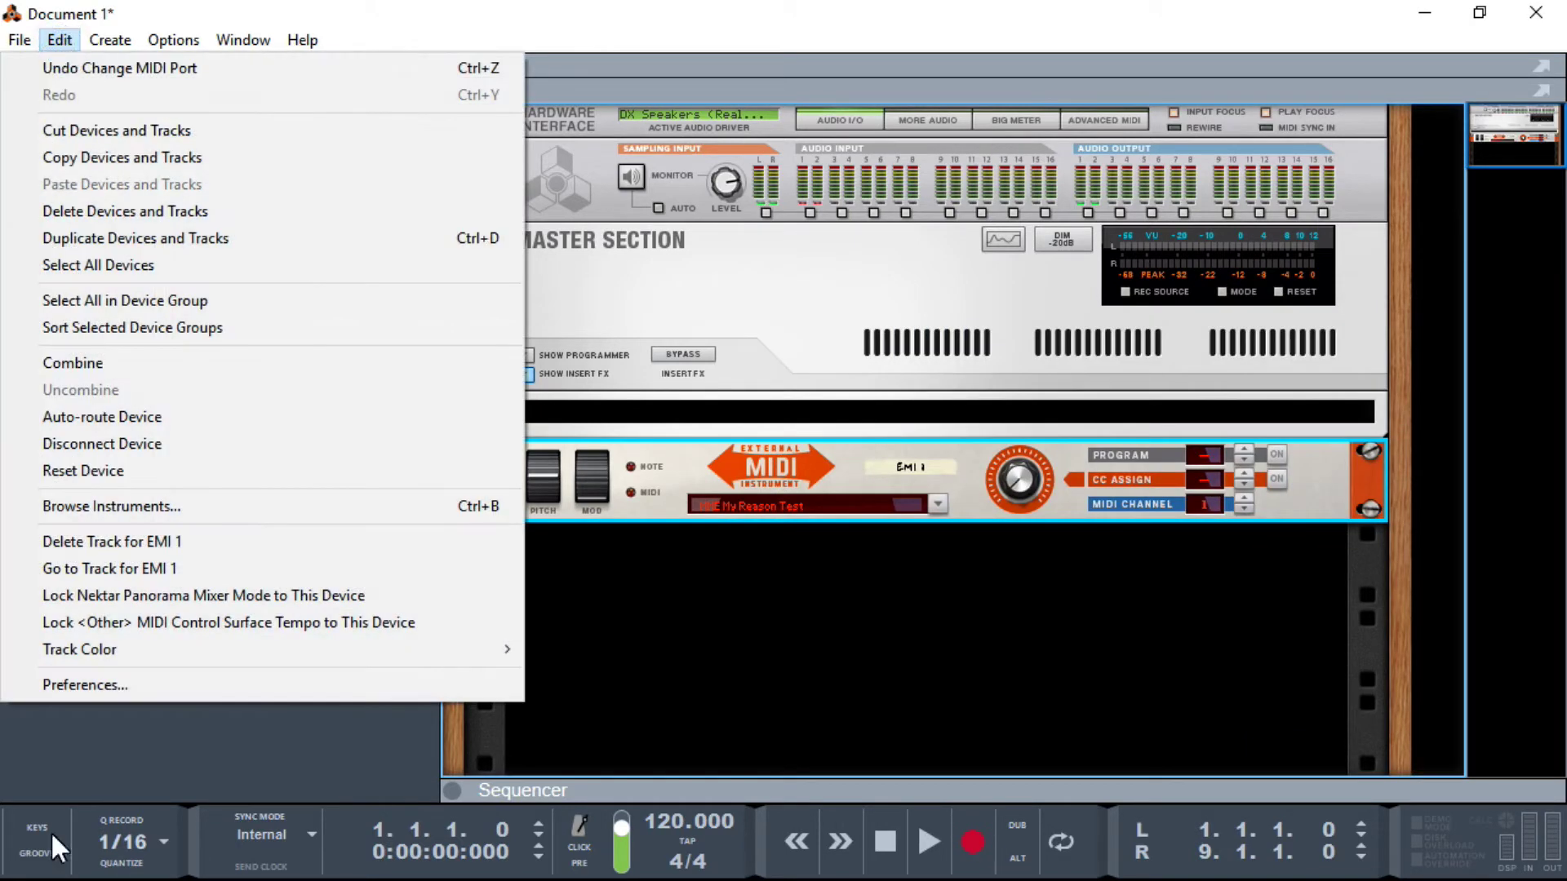
pyautogui.click(146, 683)
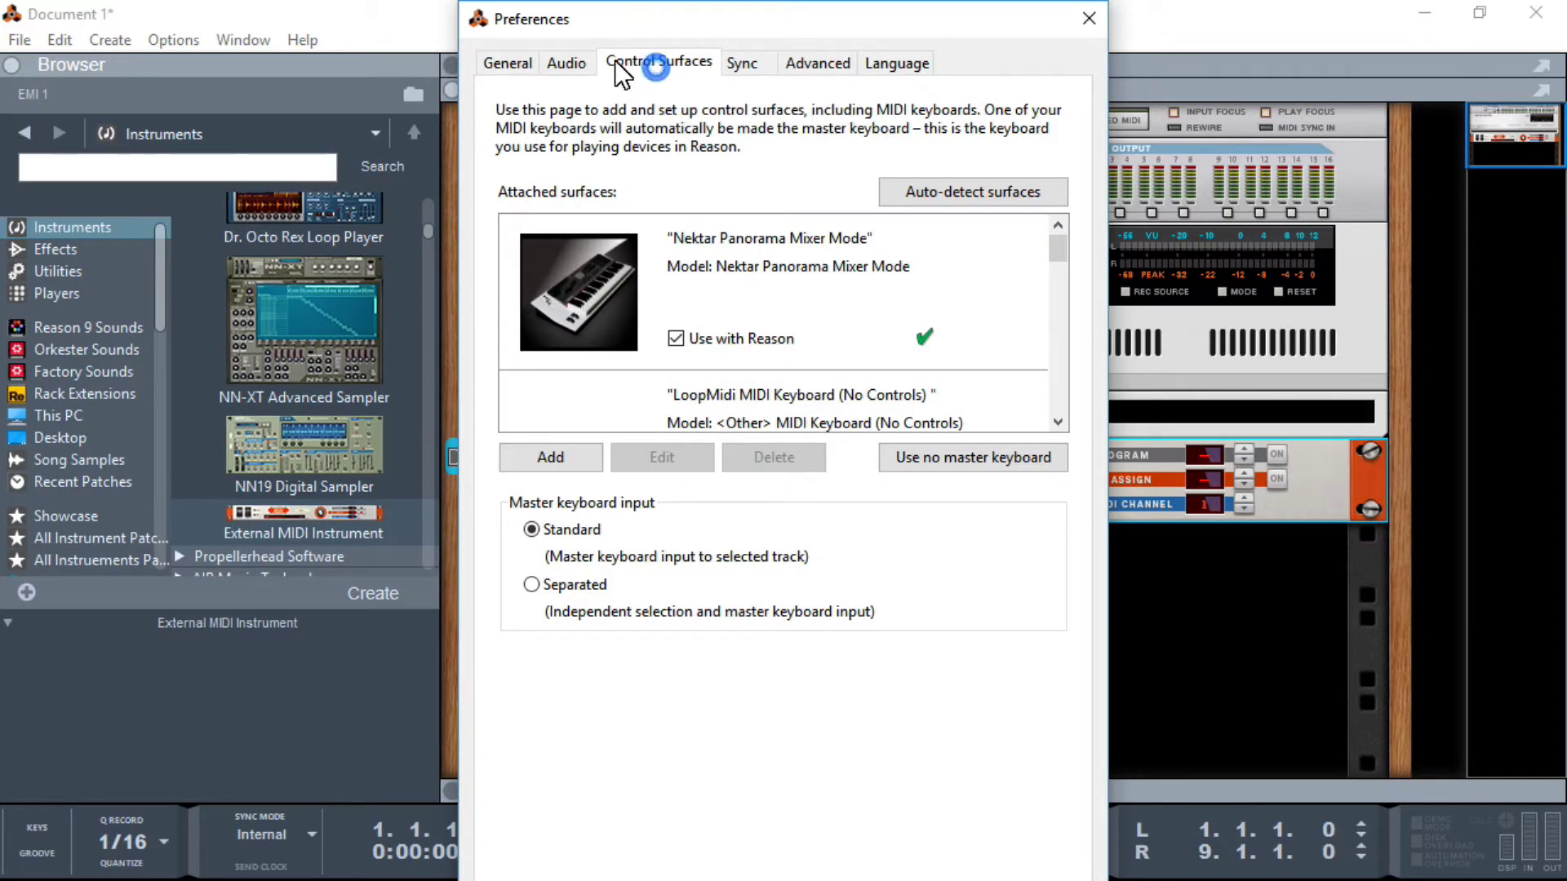
pyautogui.click(556, 464)
pyautogui.click(786, 233)
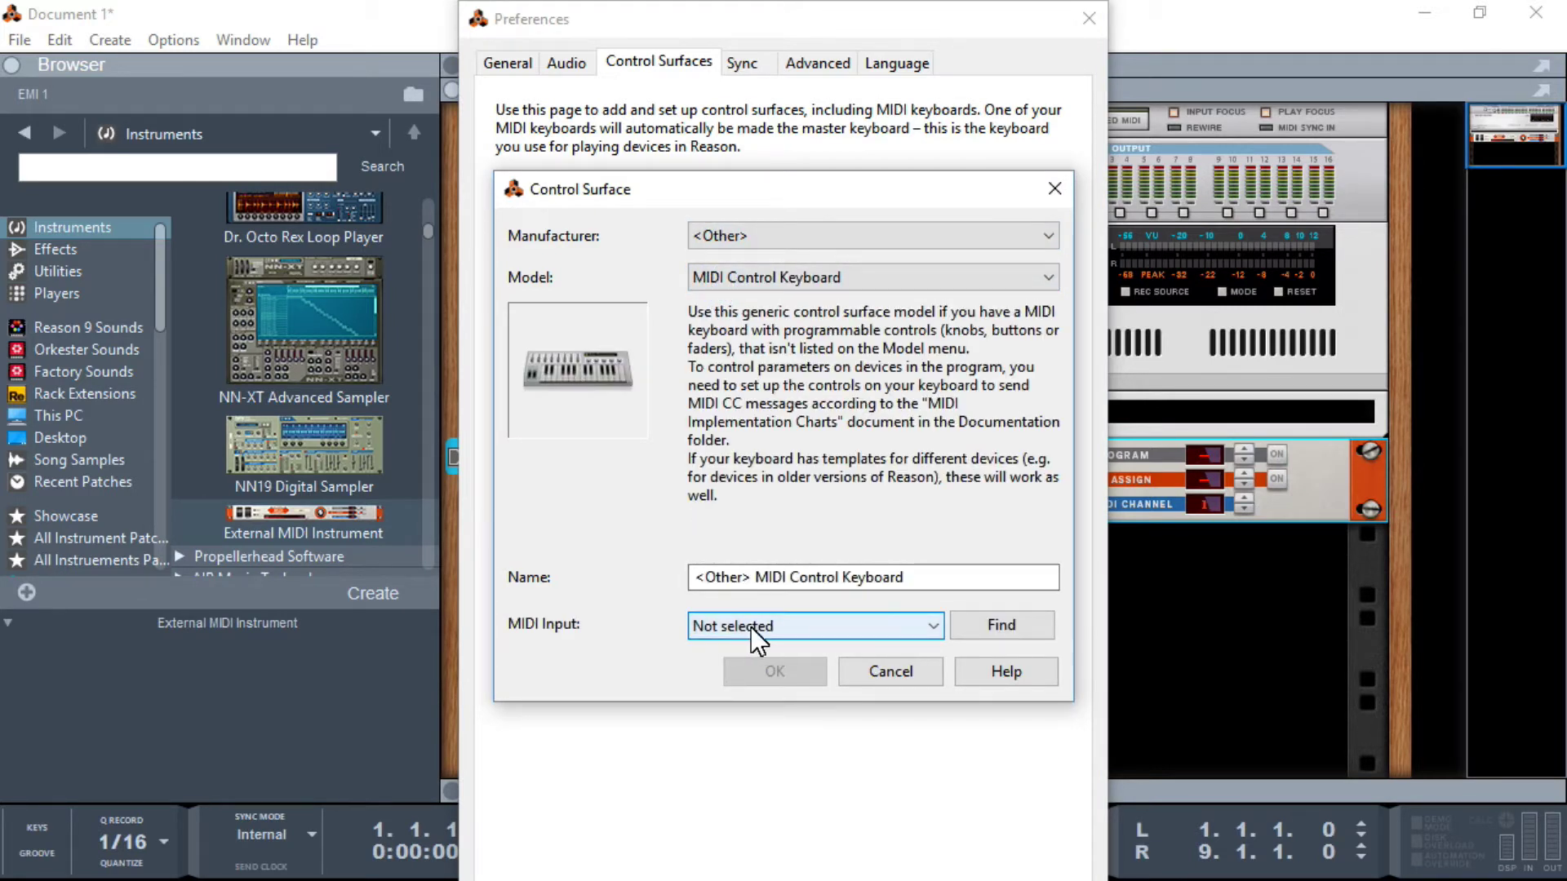
pyautogui.click(746, 627)
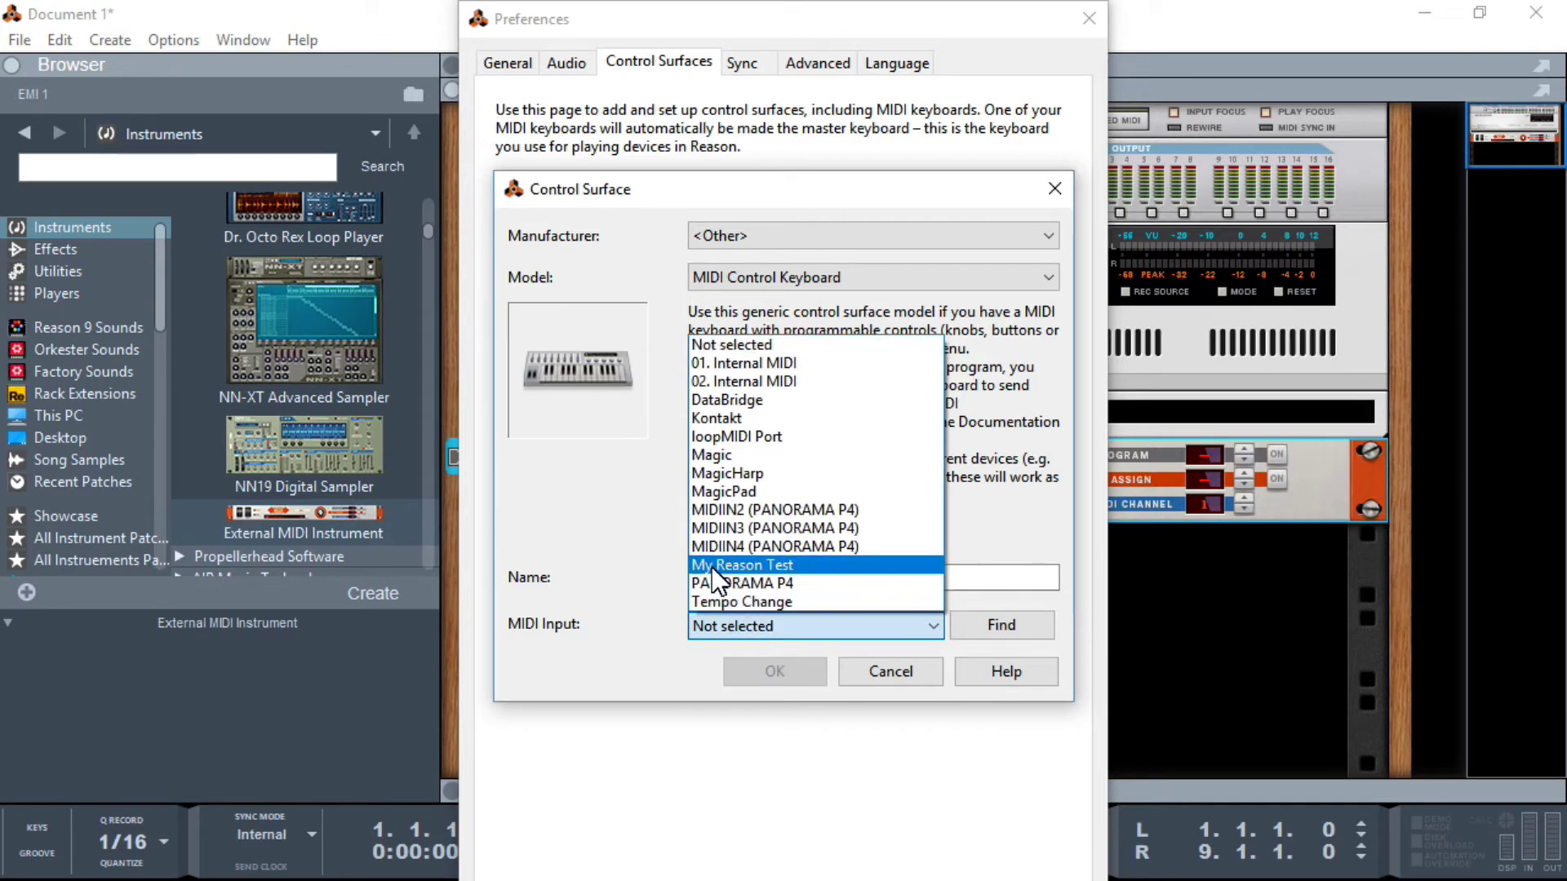
pyautogui.click(763, 565)
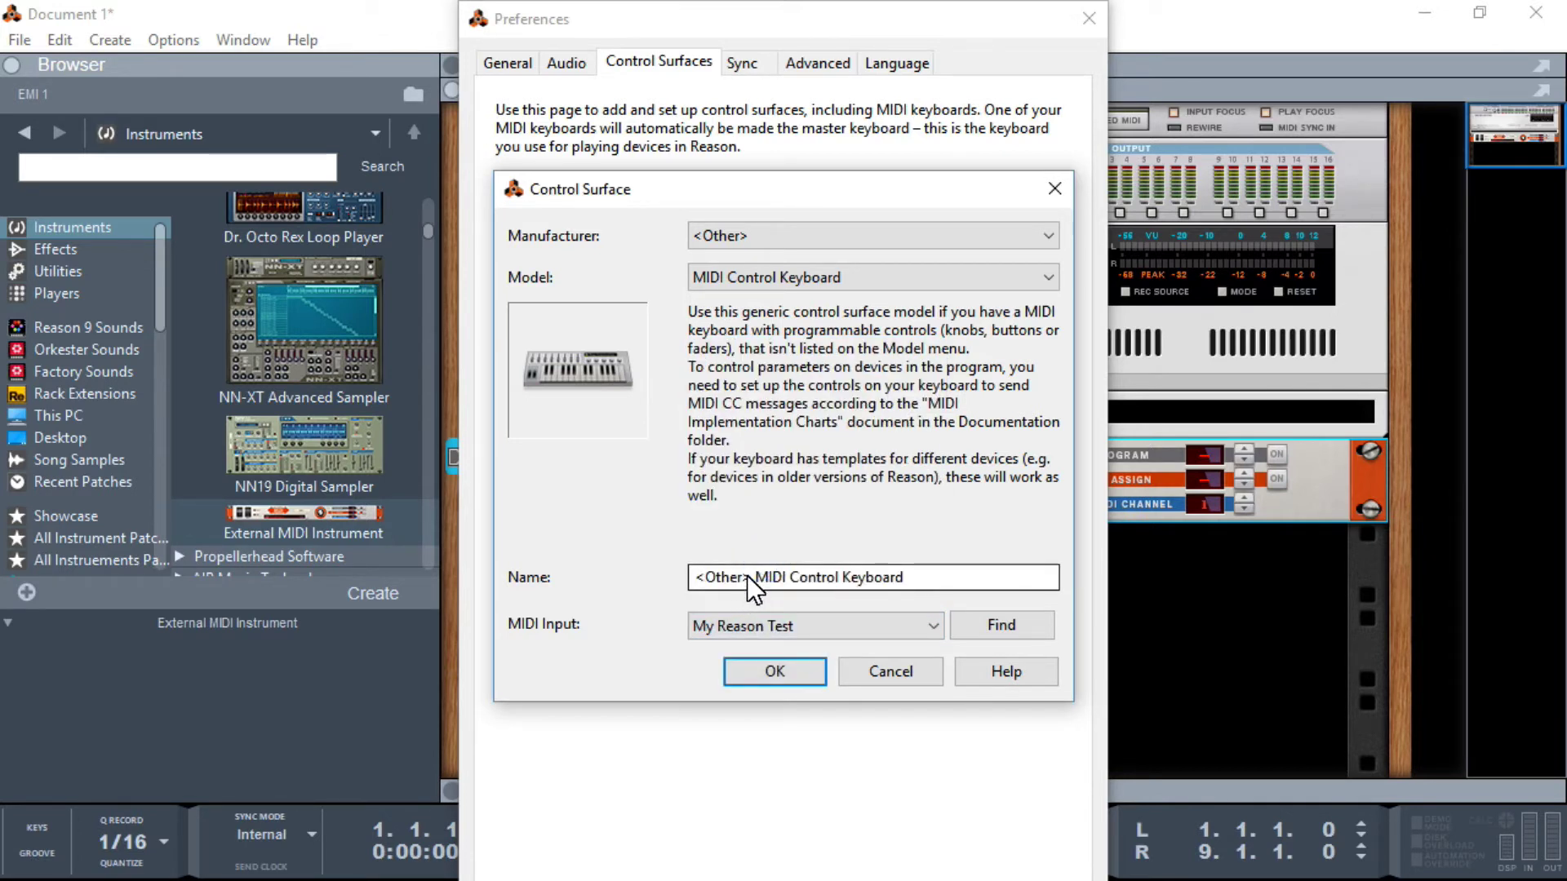
# Step: Name the surface 'My Reason Test', confirm it, and close Preferences back to the rack
pyautogui.moveTo(749, 579); pyautogui.dragTo(630, 578)
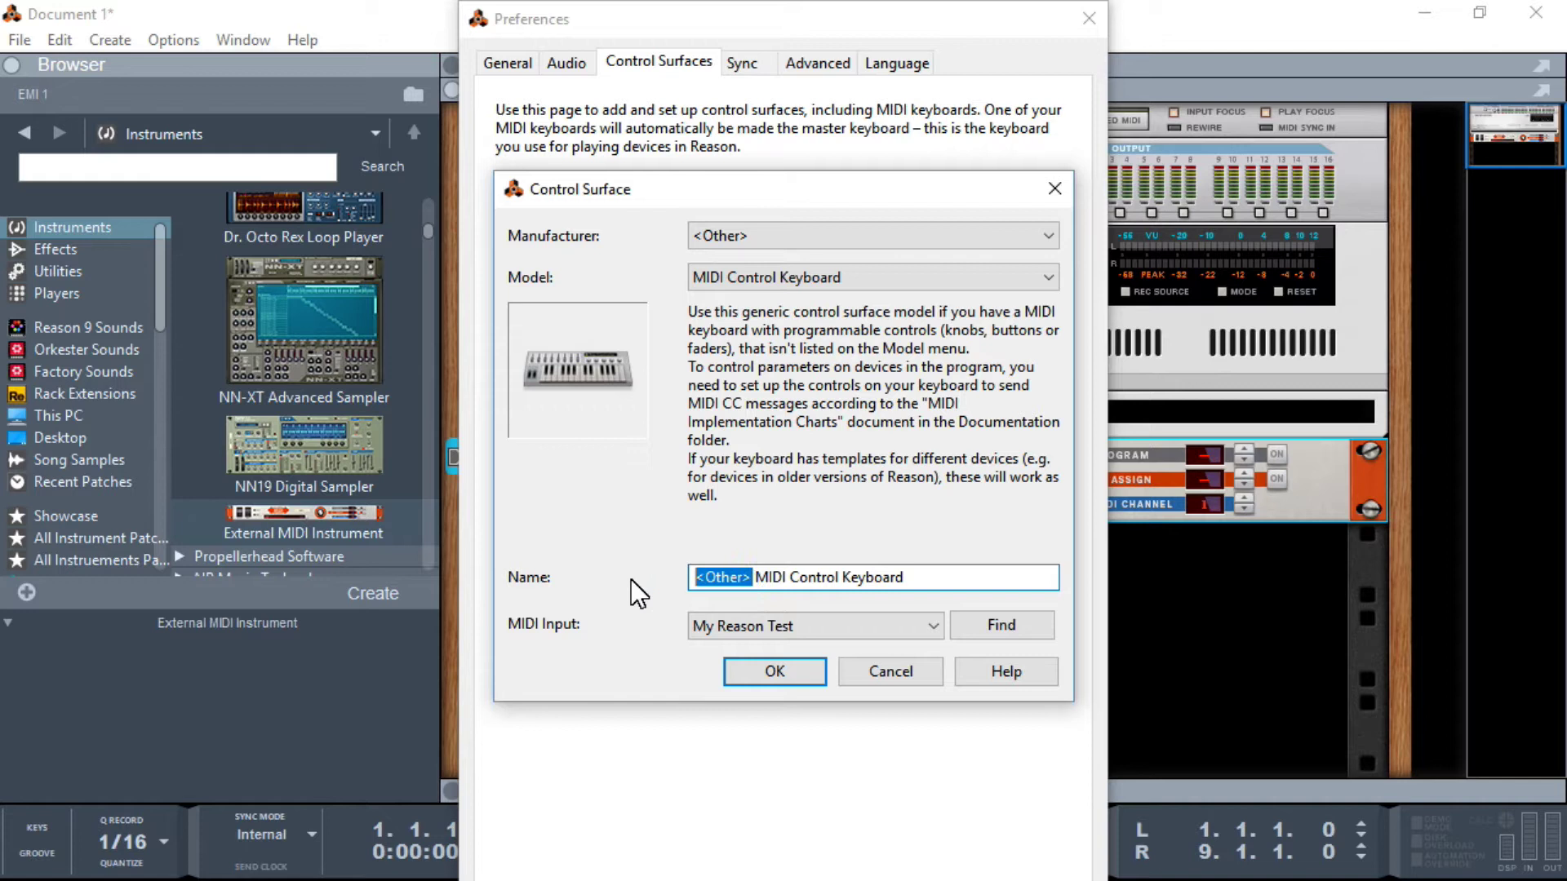
pyautogui.write('My Reason')
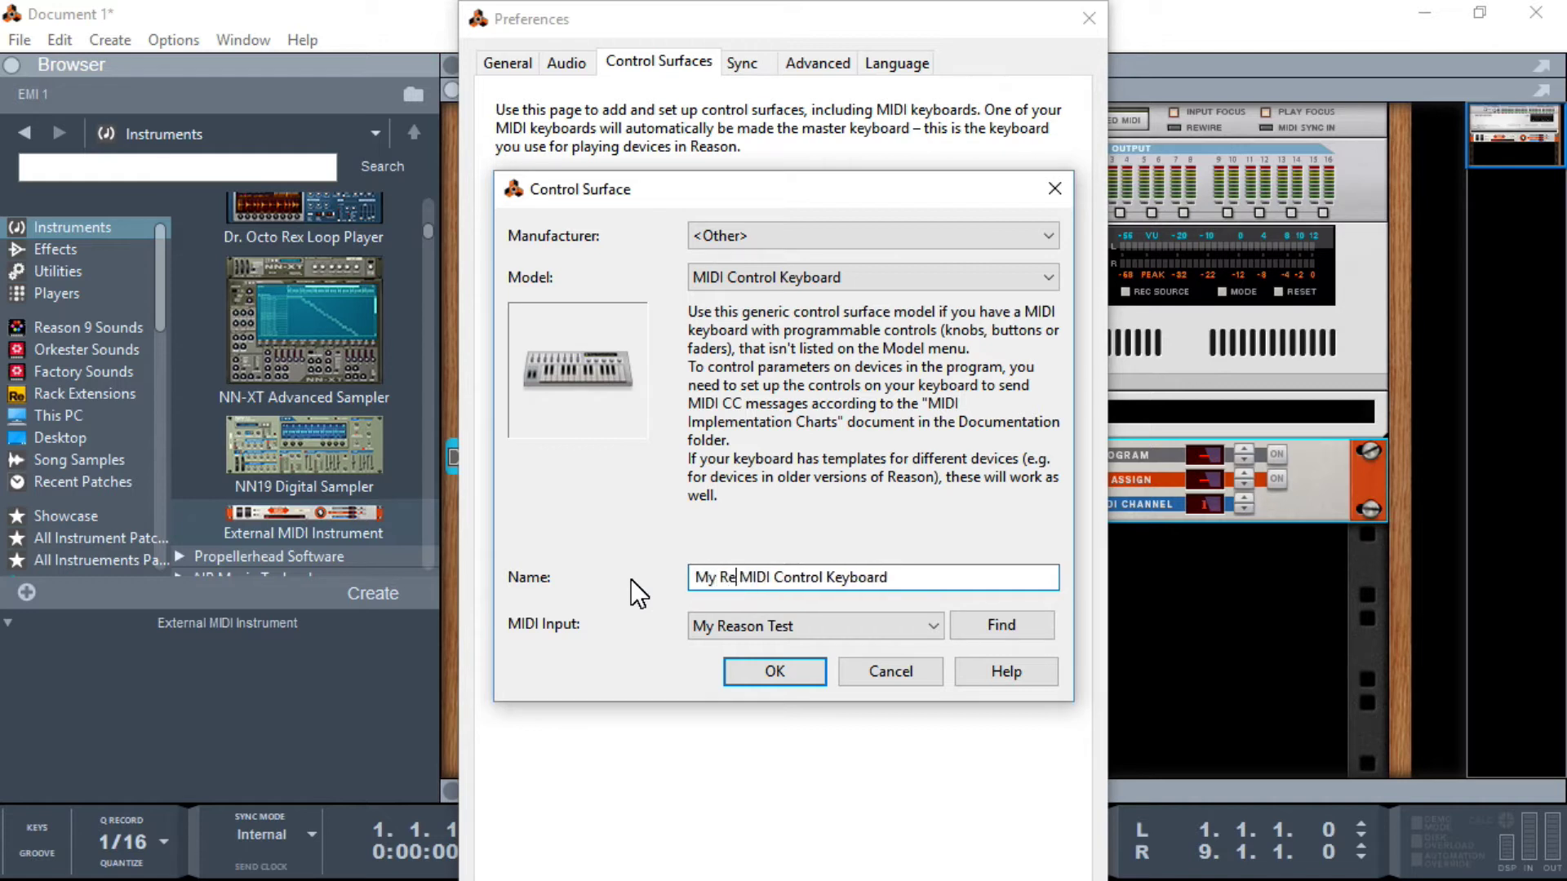
pyautogui.write(' Test')
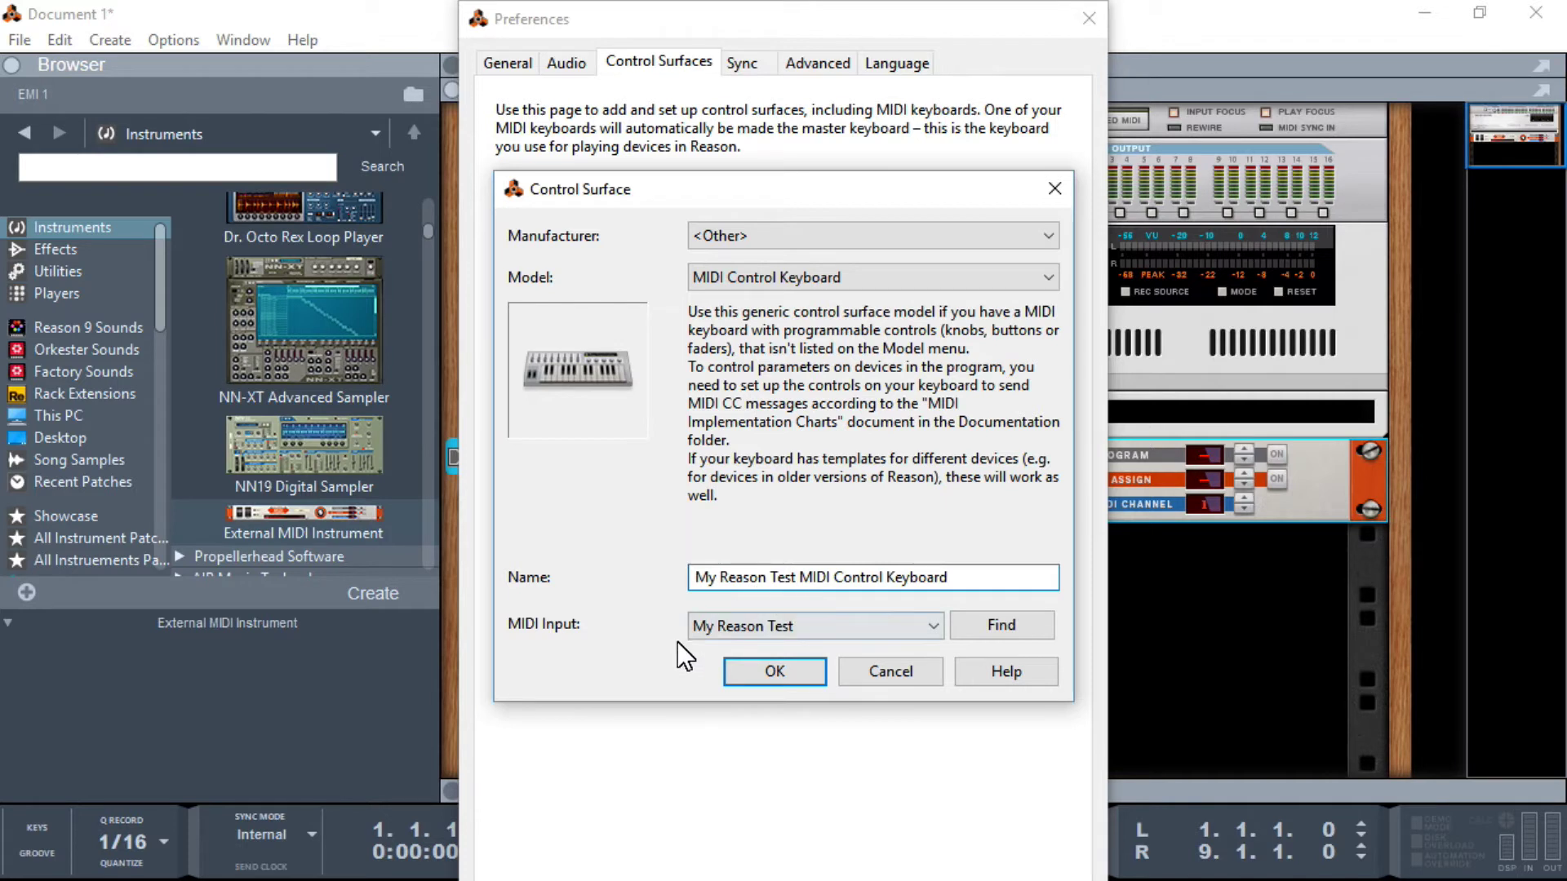
pyautogui.click(769, 672)
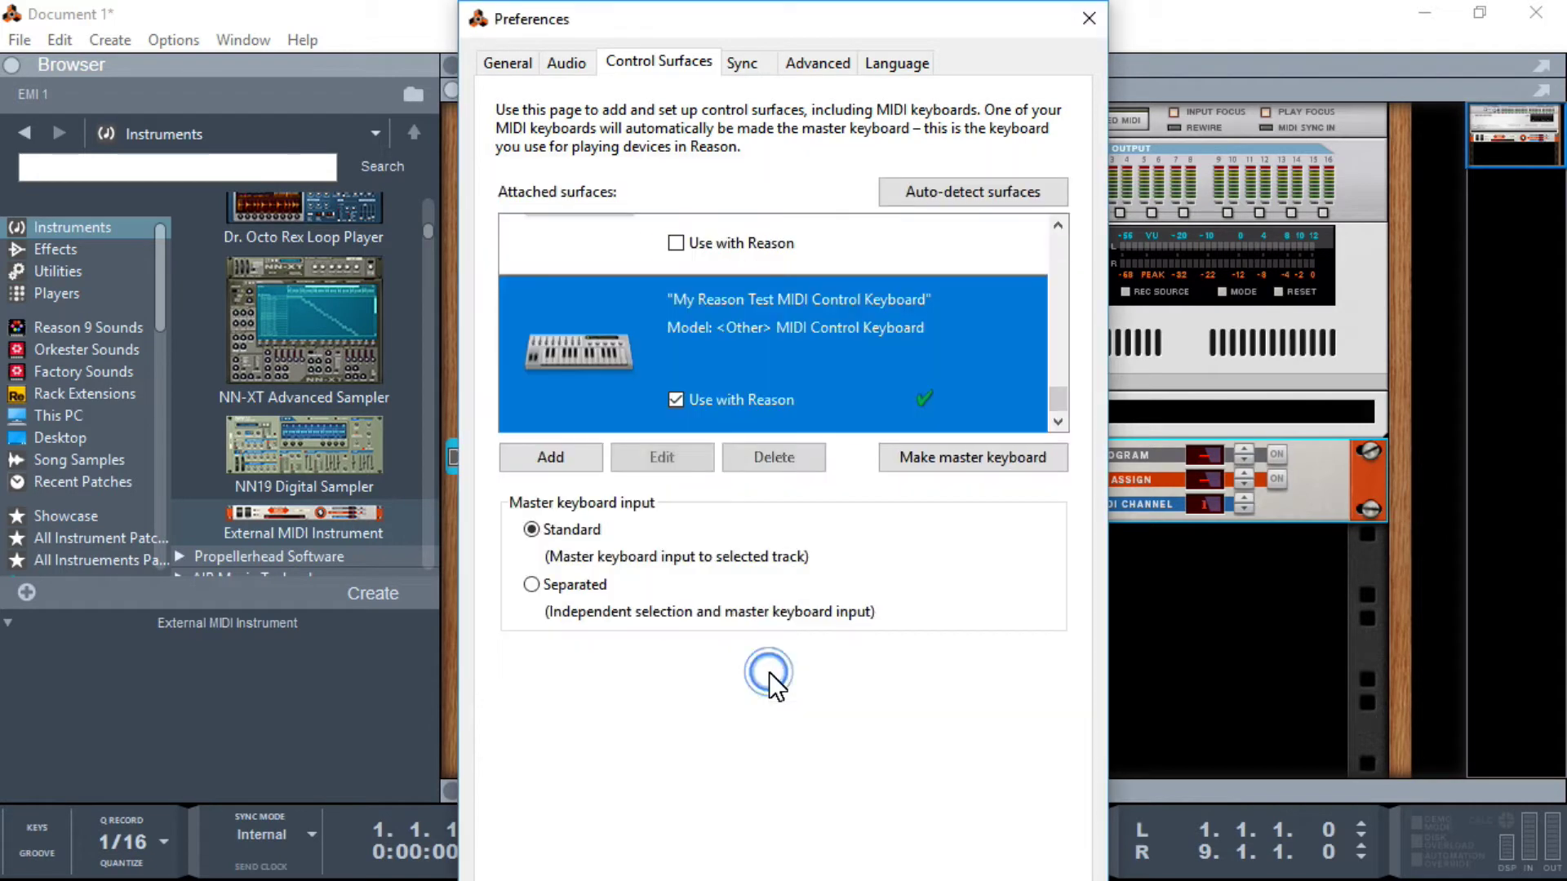
pyautogui.press('Escape')
pyautogui.click(1158, 630)
# Step: Add Thor 1 below EMI 1 and set its Osc 1 to Multi Osc
pyautogui.scroll(5, 317, 411)
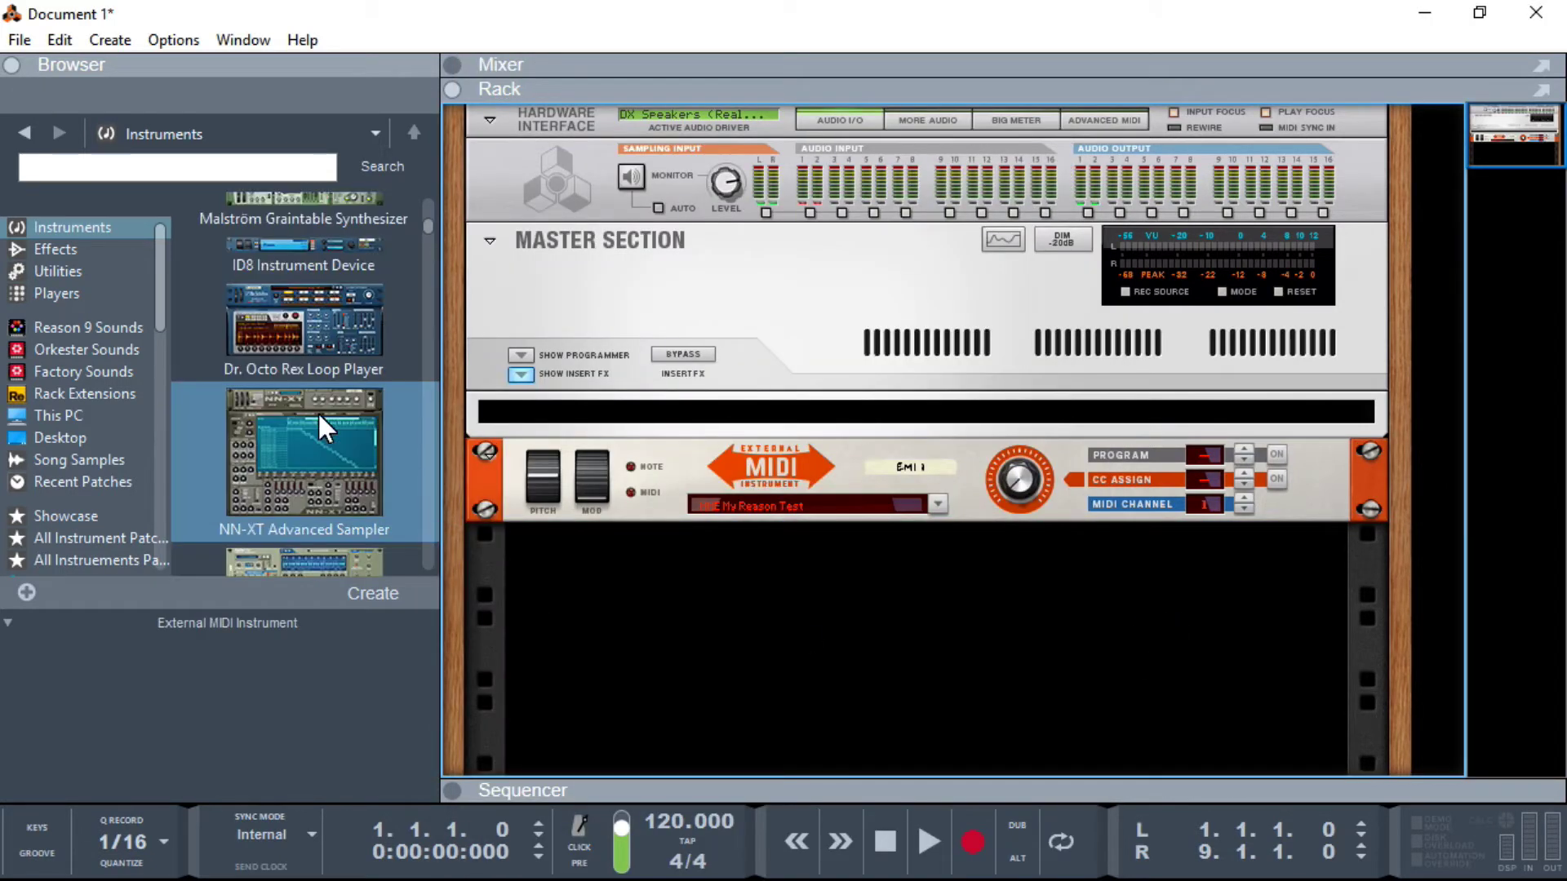
pyautogui.moveTo(312, 237)
pyautogui.mouseDown()
pyautogui.moveTo(286, 239)
pyautogui.moveTo(672, 648)
pyautogui.mouseUp()
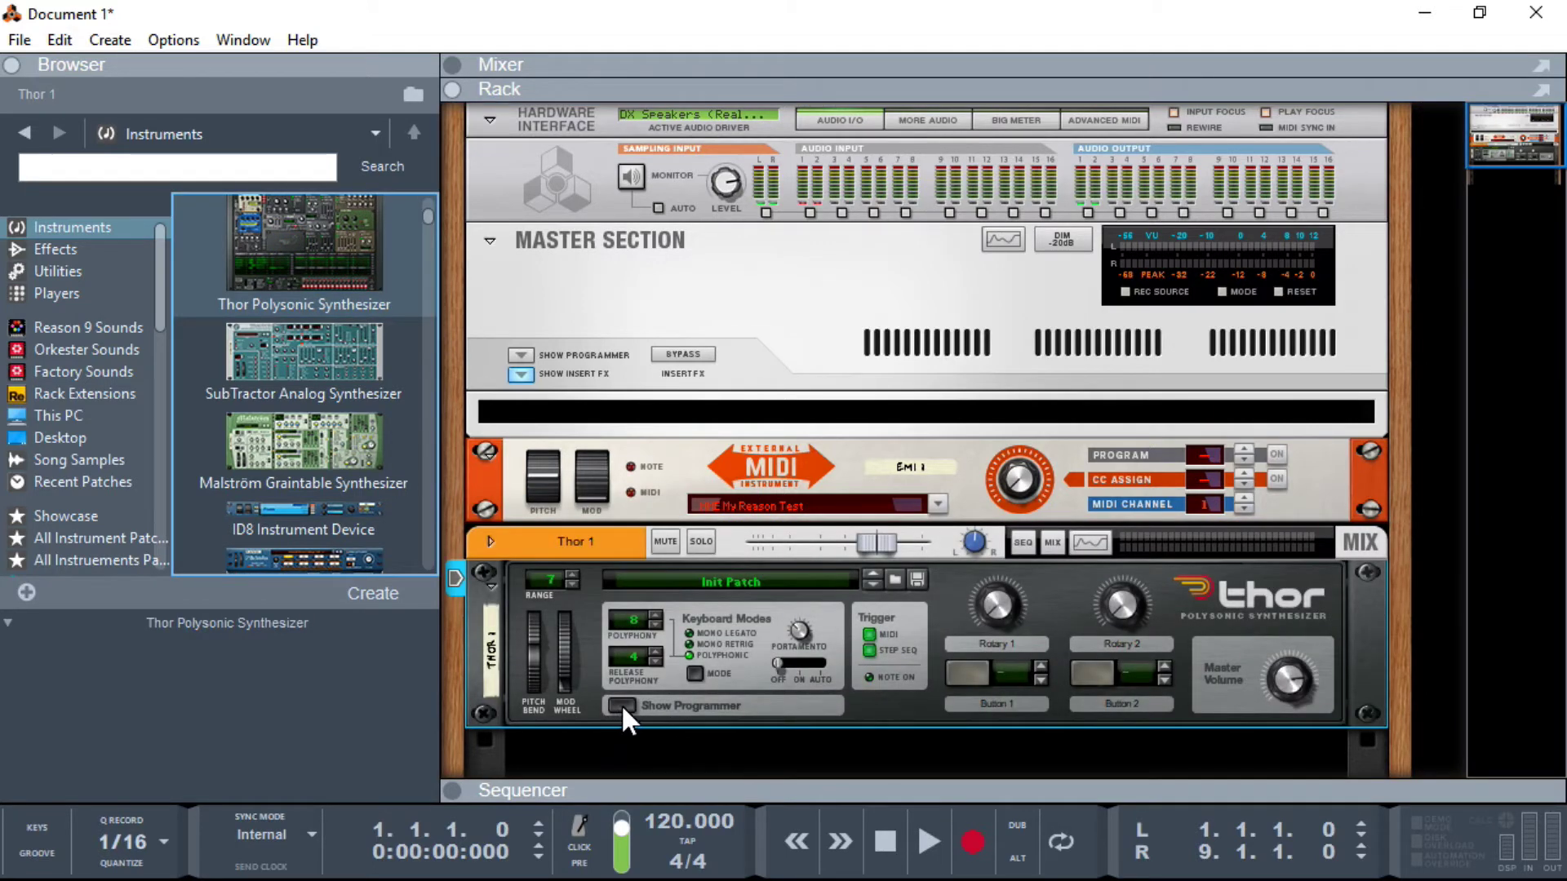
pyautogui.click(621, 704)
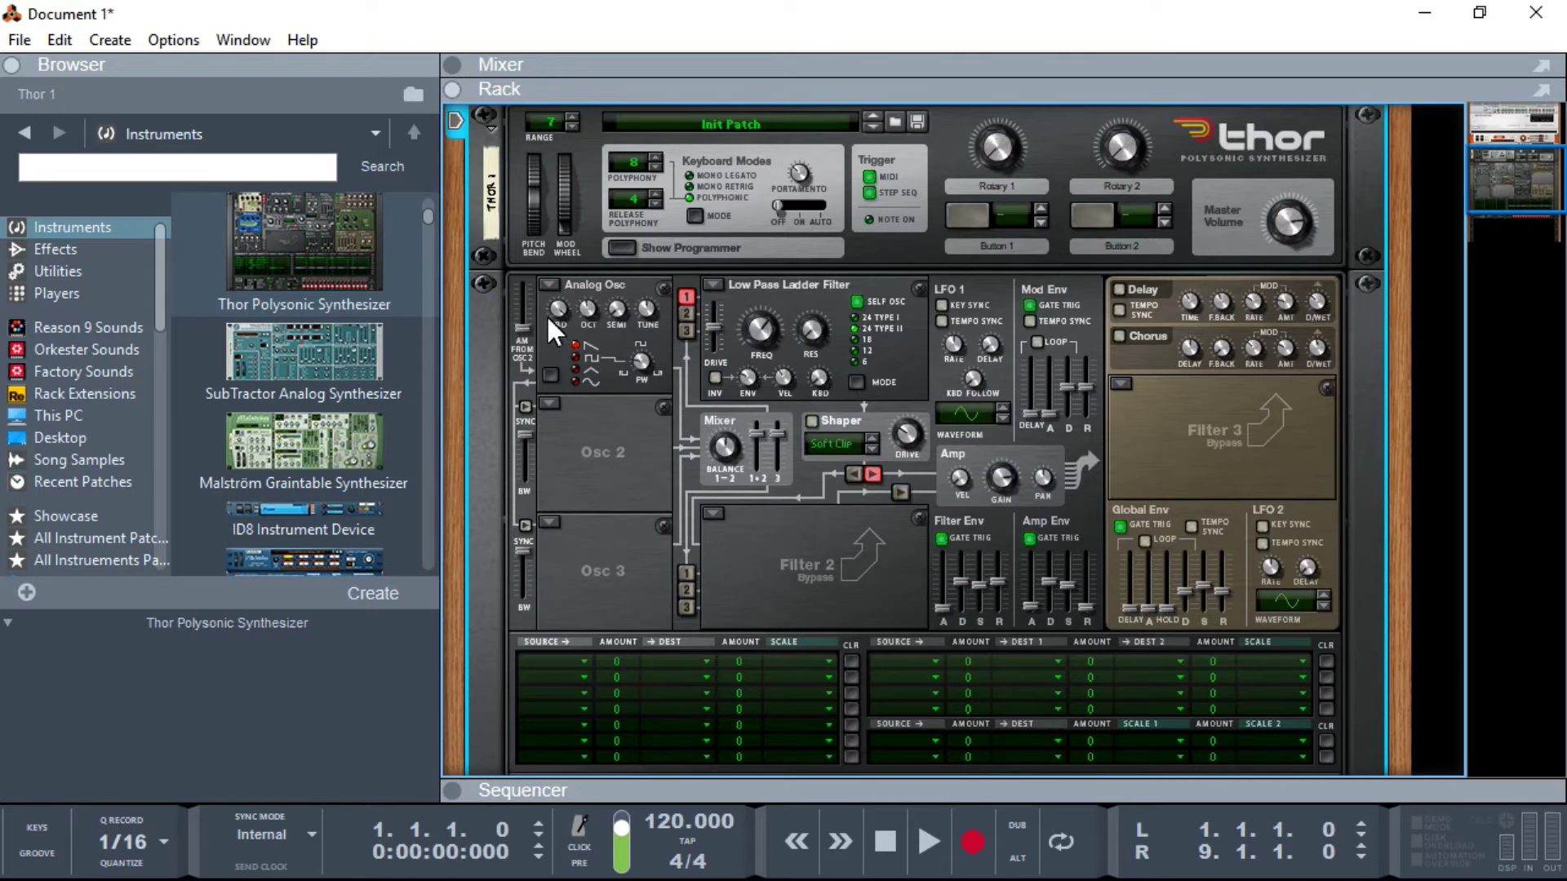
pyautogui.click(552, 284)
pyautogui.click(610, 415)
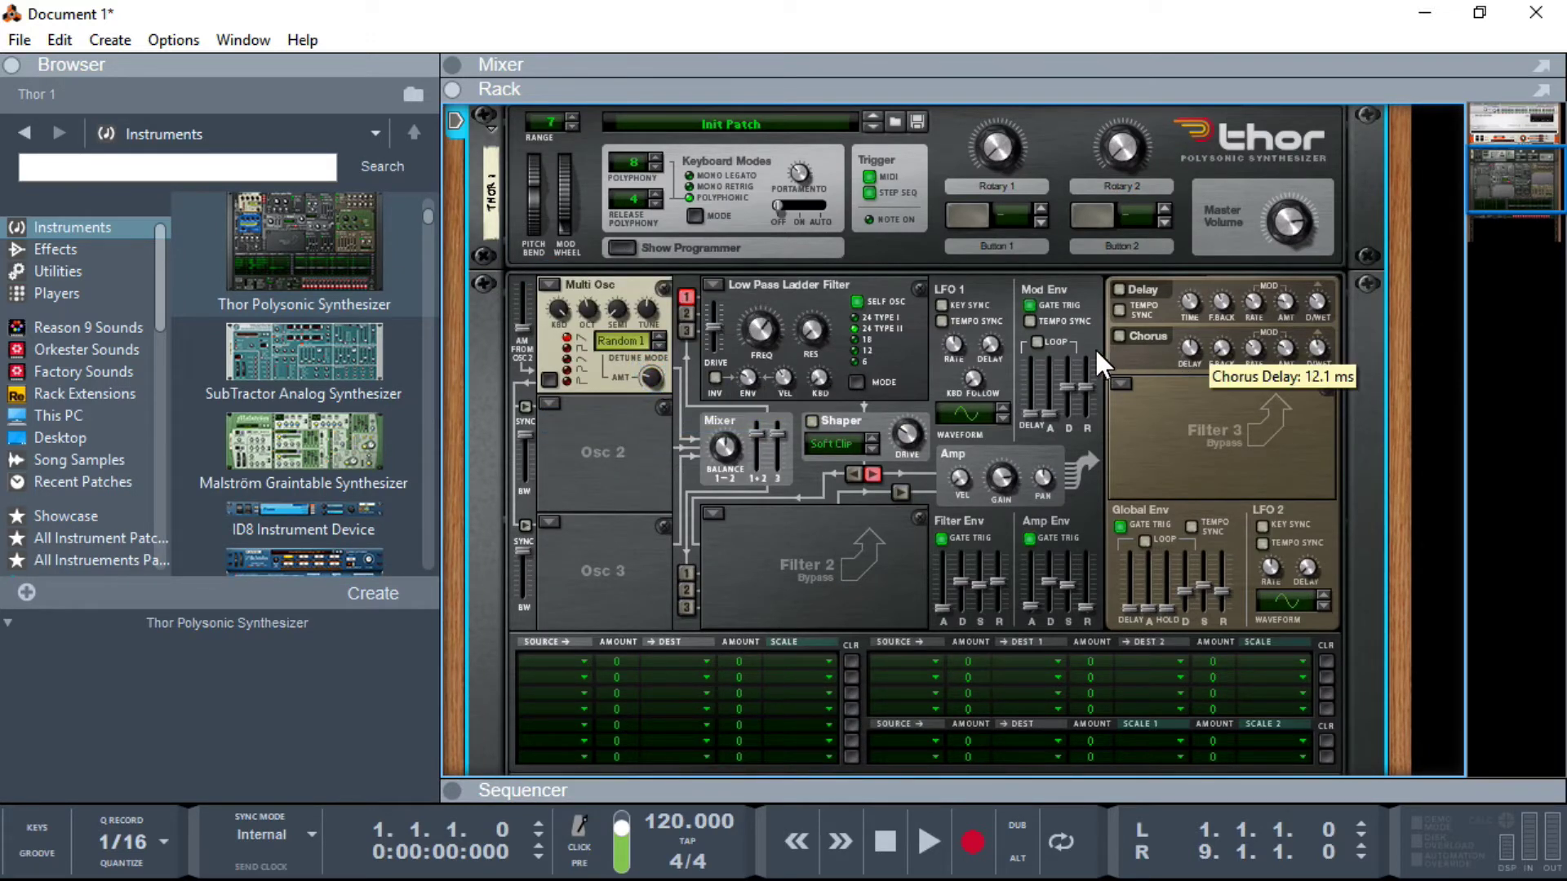
# Step: Enable Thor's Chorus and Delay and lock the MIDI control keyboard to Thor
pyautogui.click(1120, 336)
pyautogui.click(1119, 290)
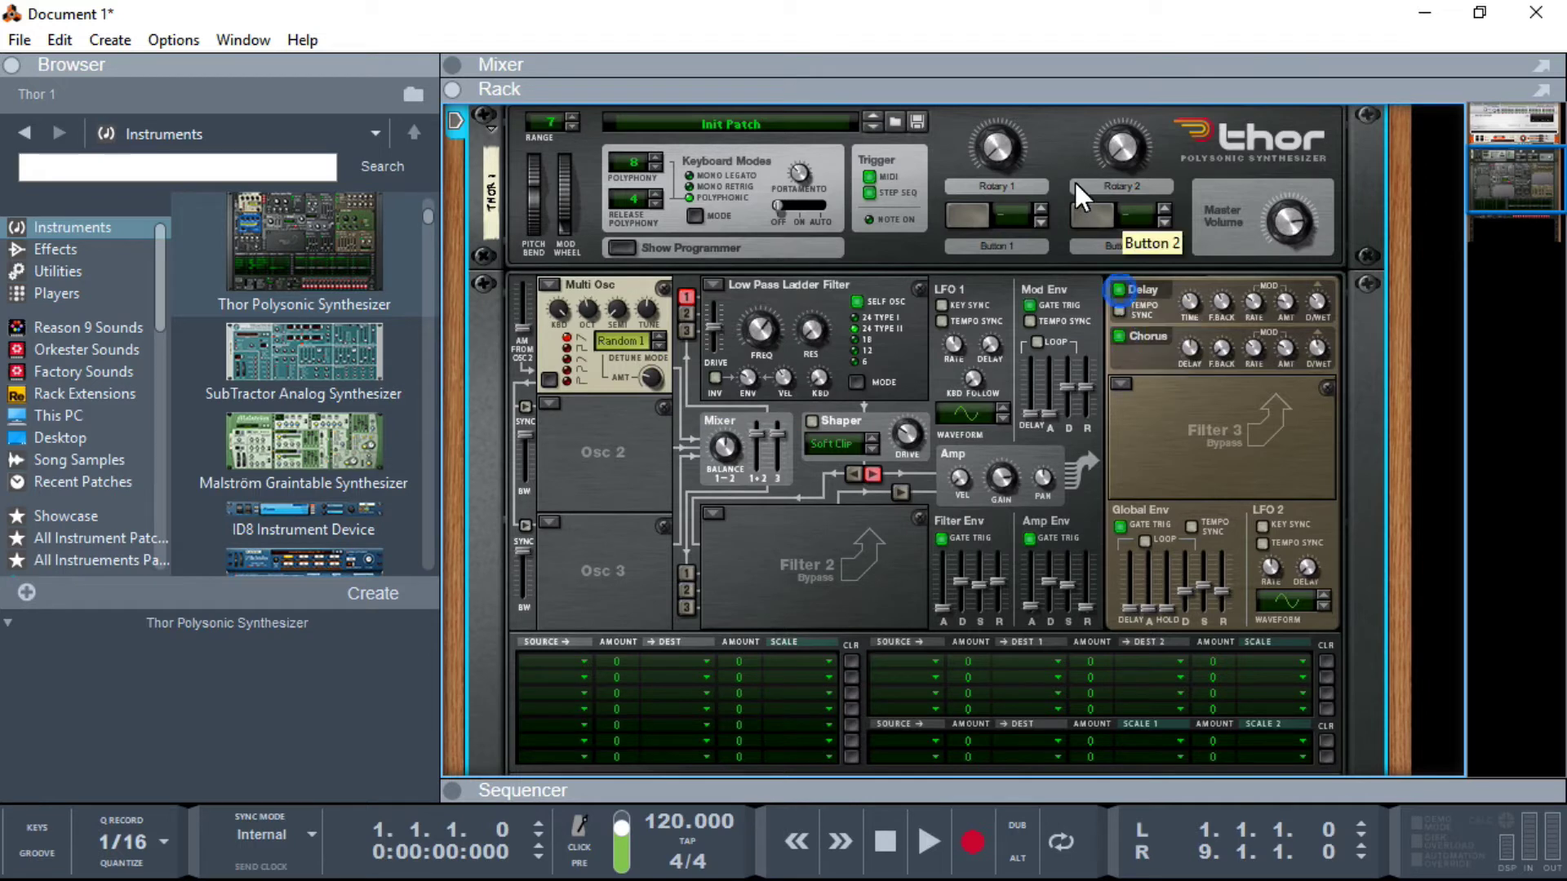
pyautogui.rightClick(1057, 128)
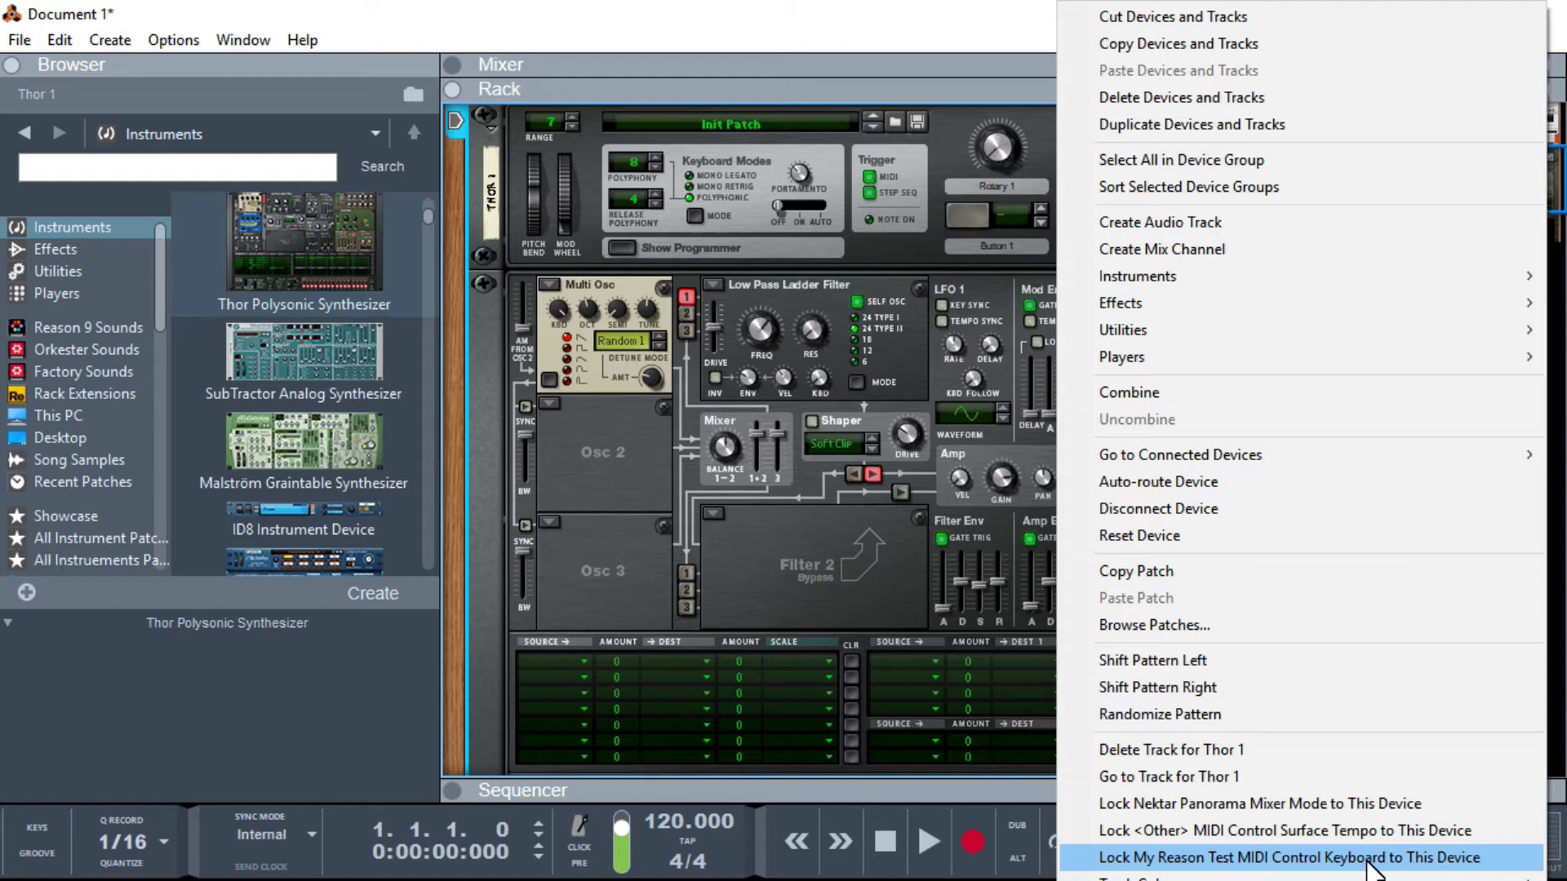
pyautogui.click(1200, 857)
pyautogui.scroll(4, 876, 525)
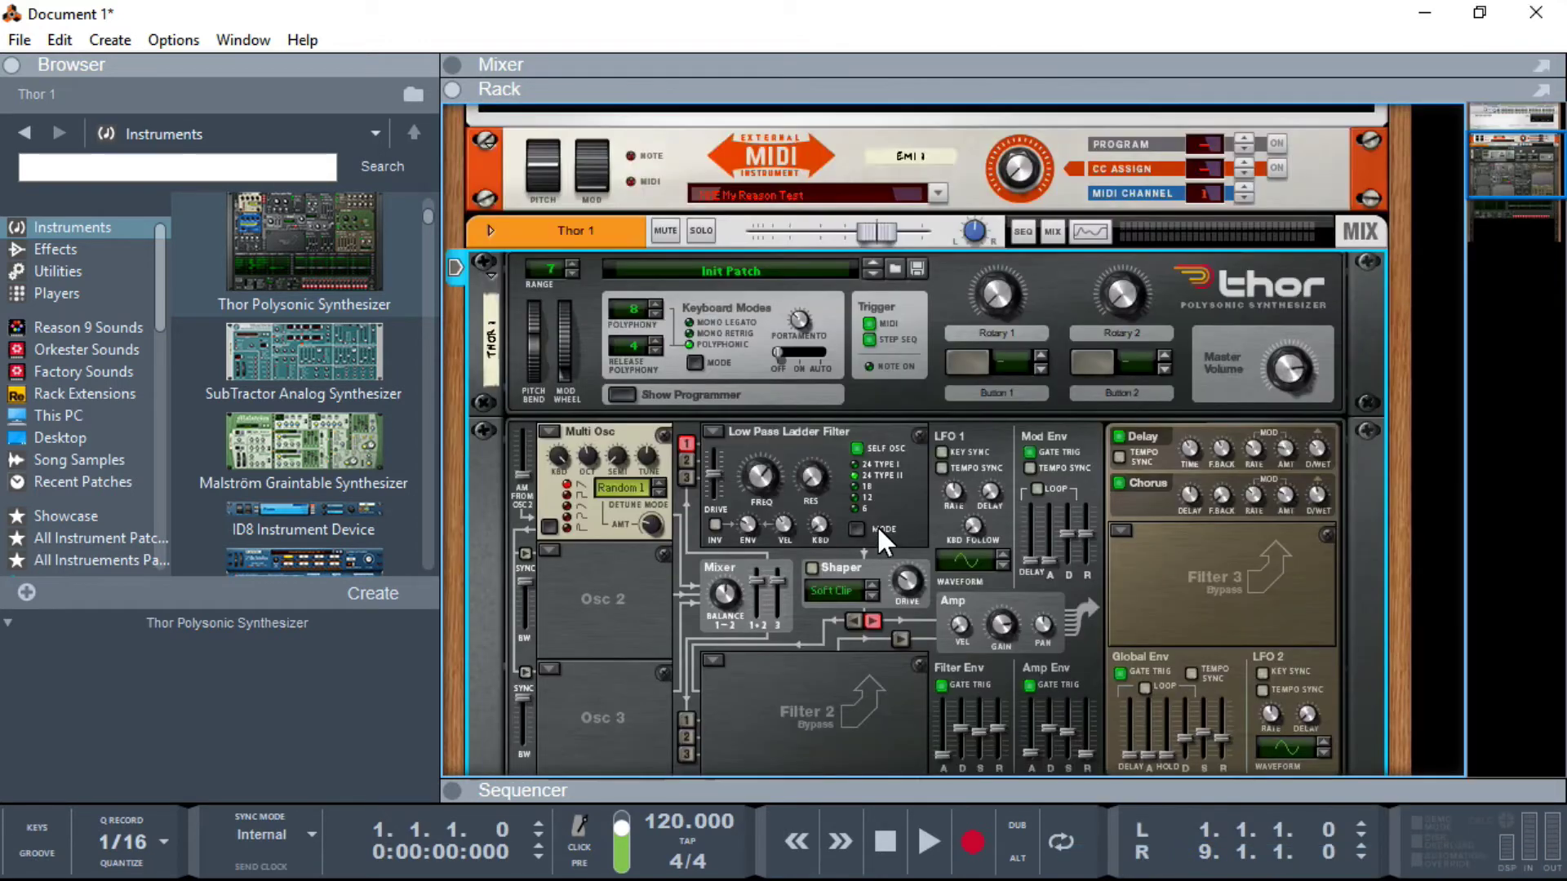
# Step: Select EMI 1 and show the on-screen piano keys, moved higher on screen
pyautogui.click(487, 309)
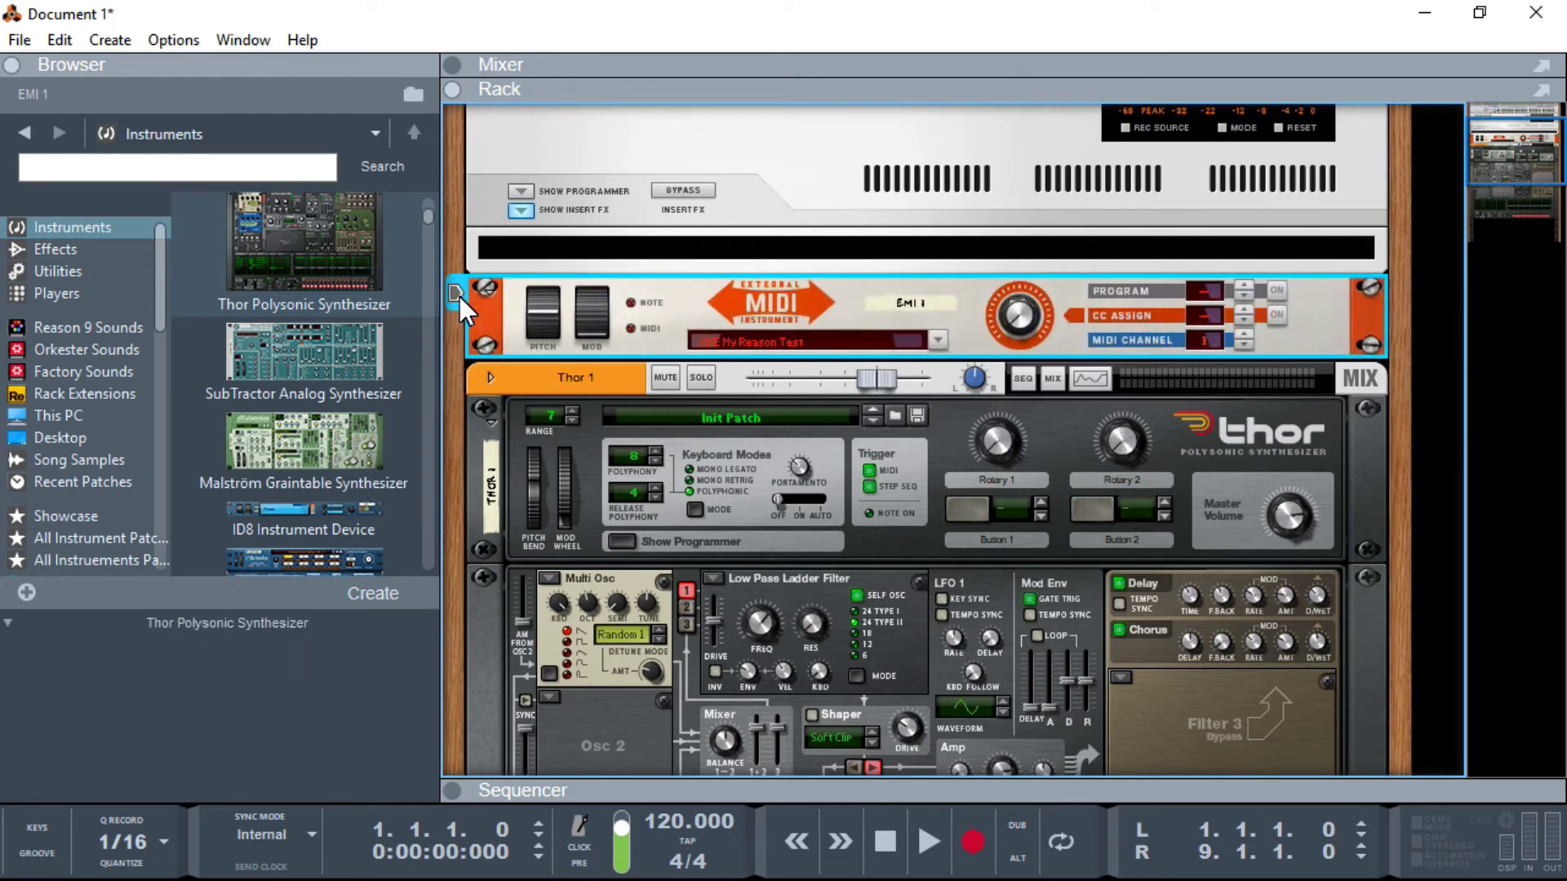
pyautogui.press('F4')
pyautogui.moveTo(587, 729); pyautogui.dragTo(593, 617)
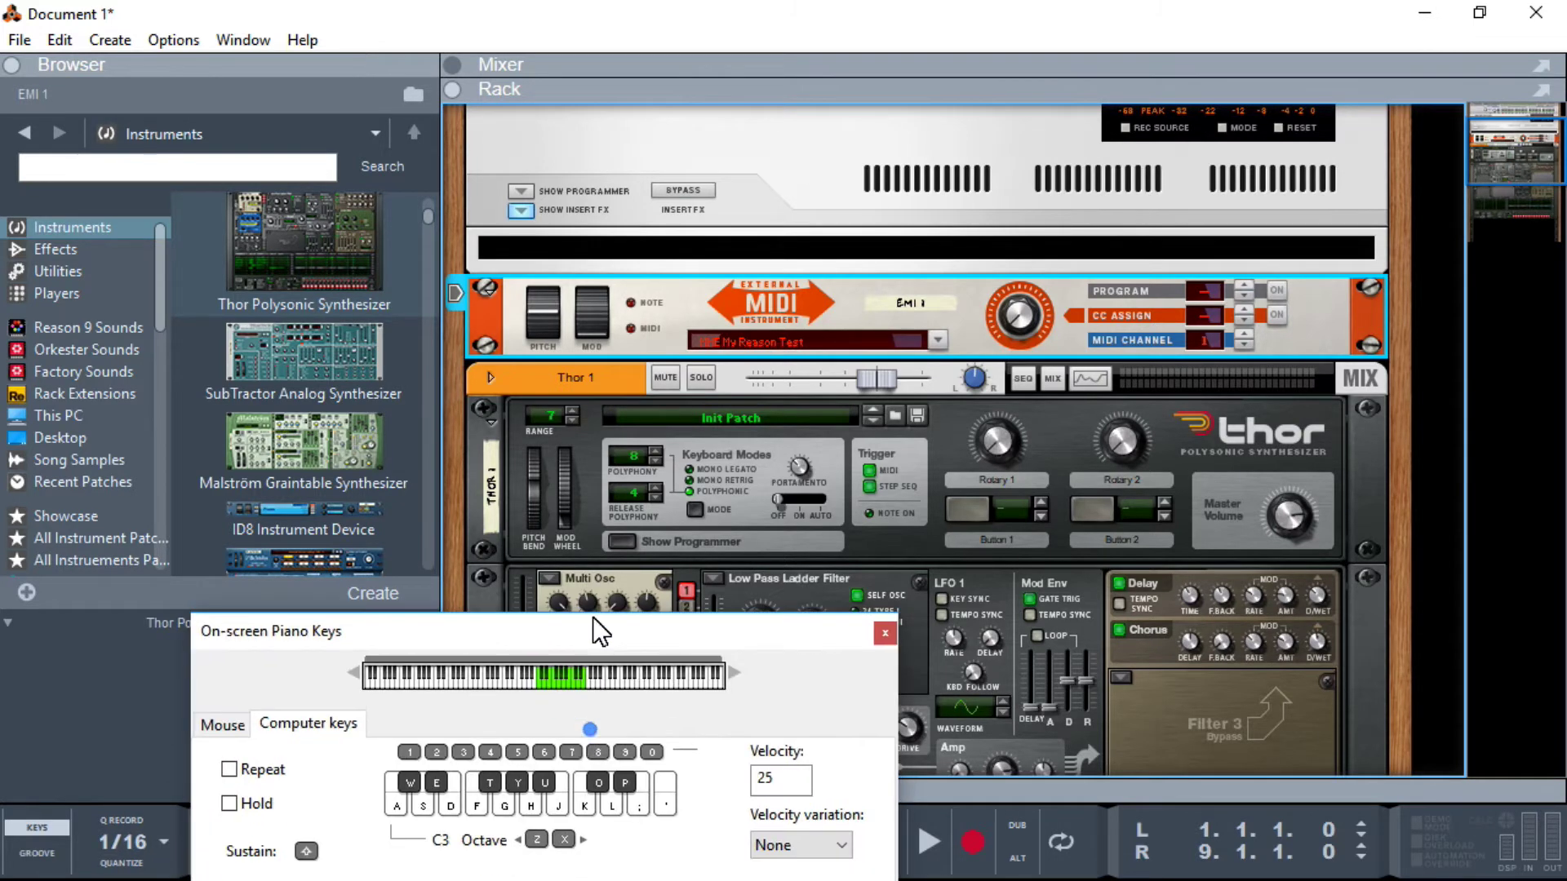
# Step: Play four test notes while watching Thor's meter, then close the piano keys
pyautogui.click(606, 810)
pyautogui.click(533, 808)
pyautogui.click(508, 811)
pyautogui.click(457, 810)
pyautogui.moveTo(821, 632); pyautogui.dragTo(693, 450)
pyautogui.click(730, 452)
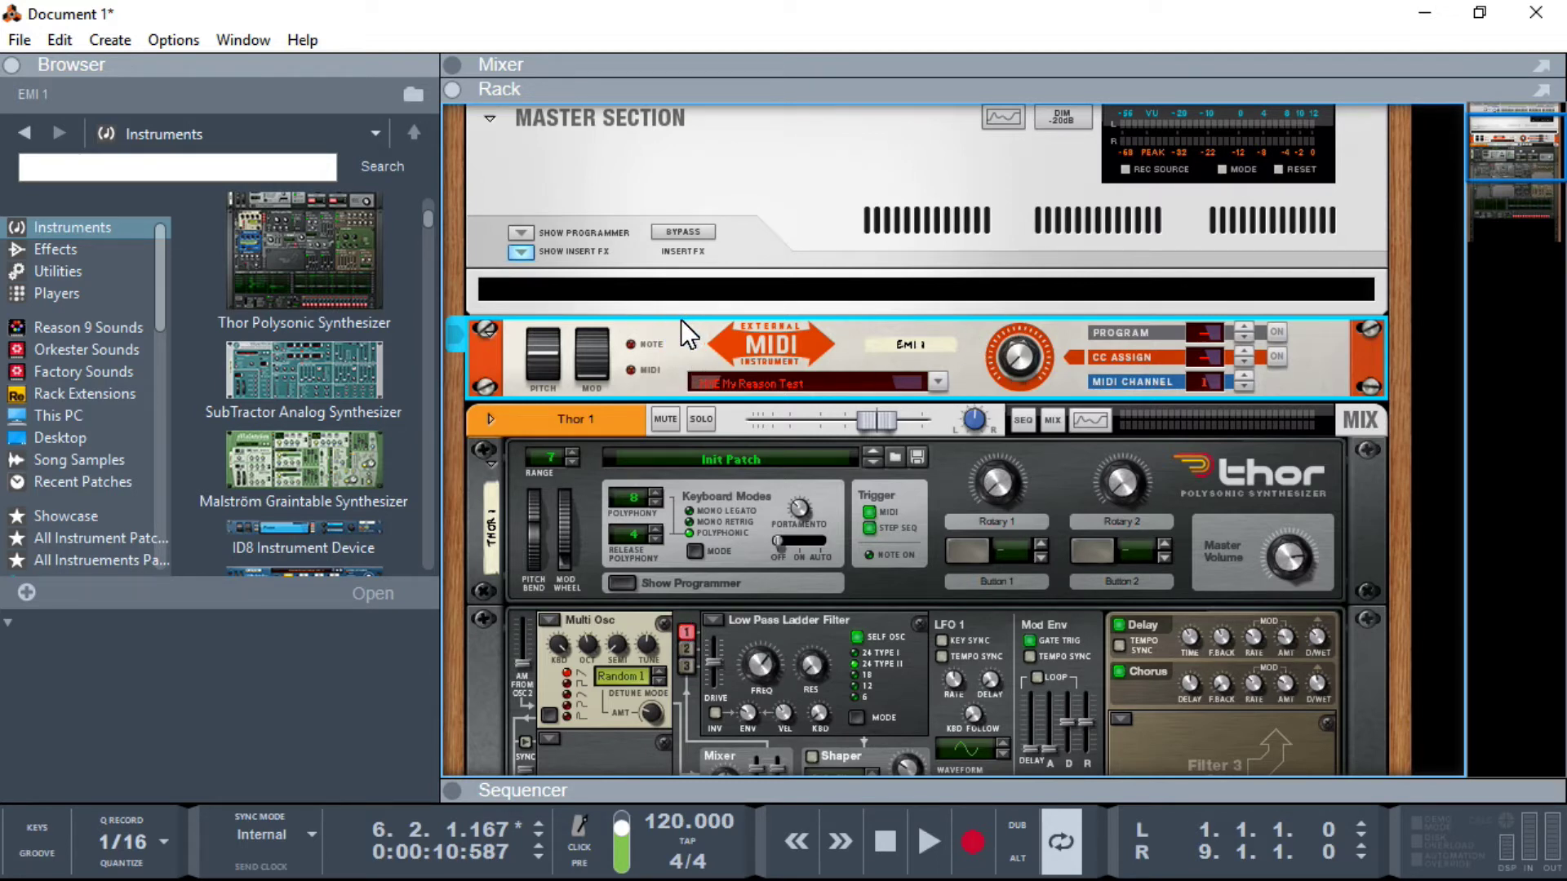
# Step: Insert a Pulsar Dual LFO above EMI 1 and cable LFO1 CV Out to its Assignable CC input
pyautogui.click(68, 269)
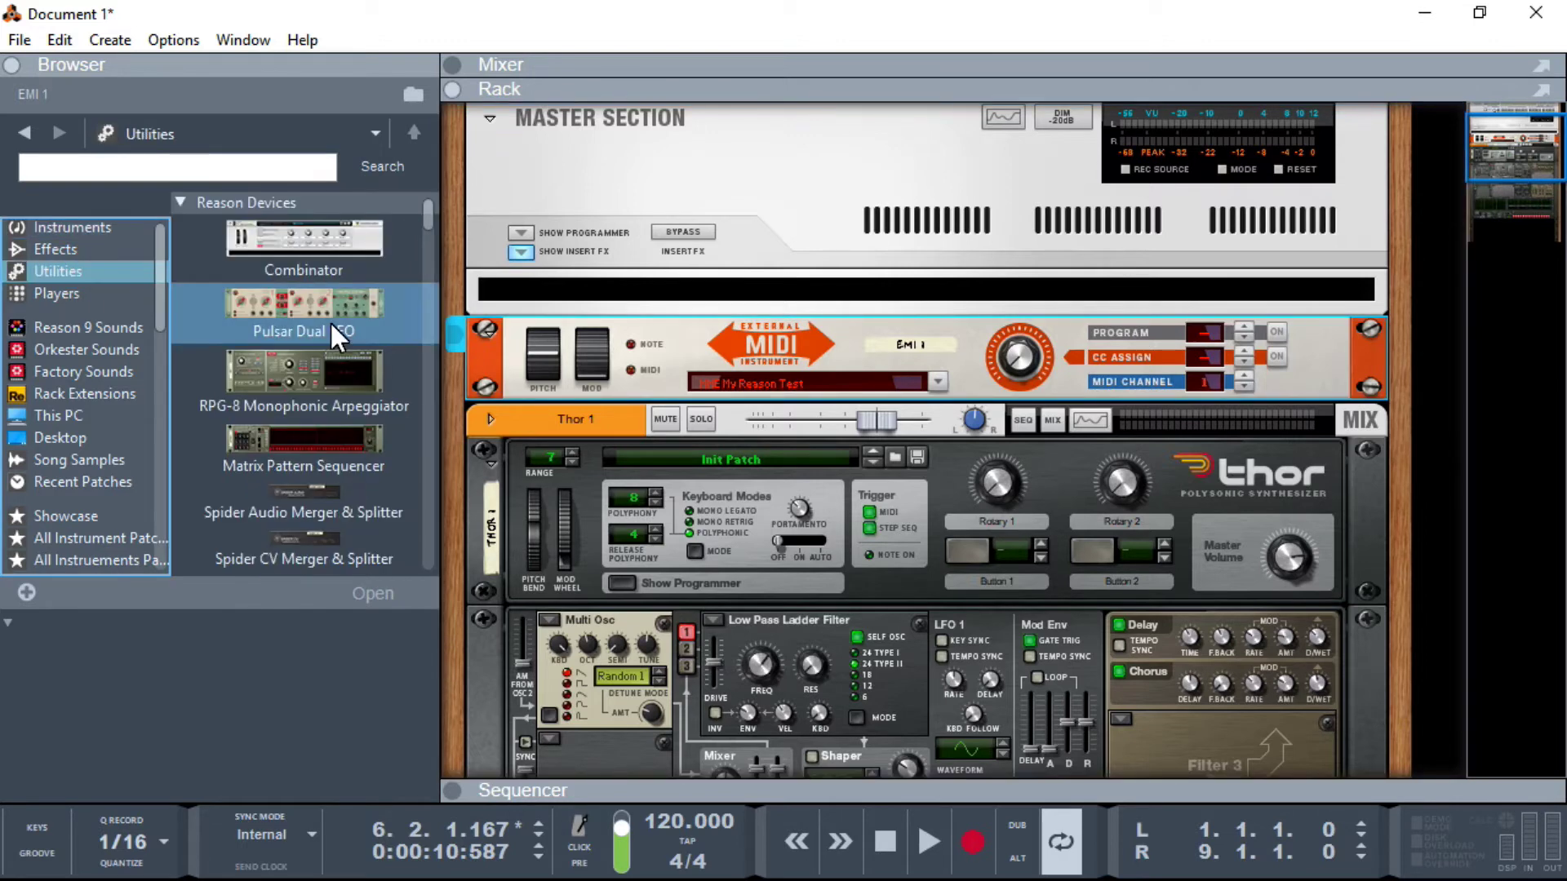
pyautogui.moveTo(297, 310); pyautogui.dragTo(723, 324)
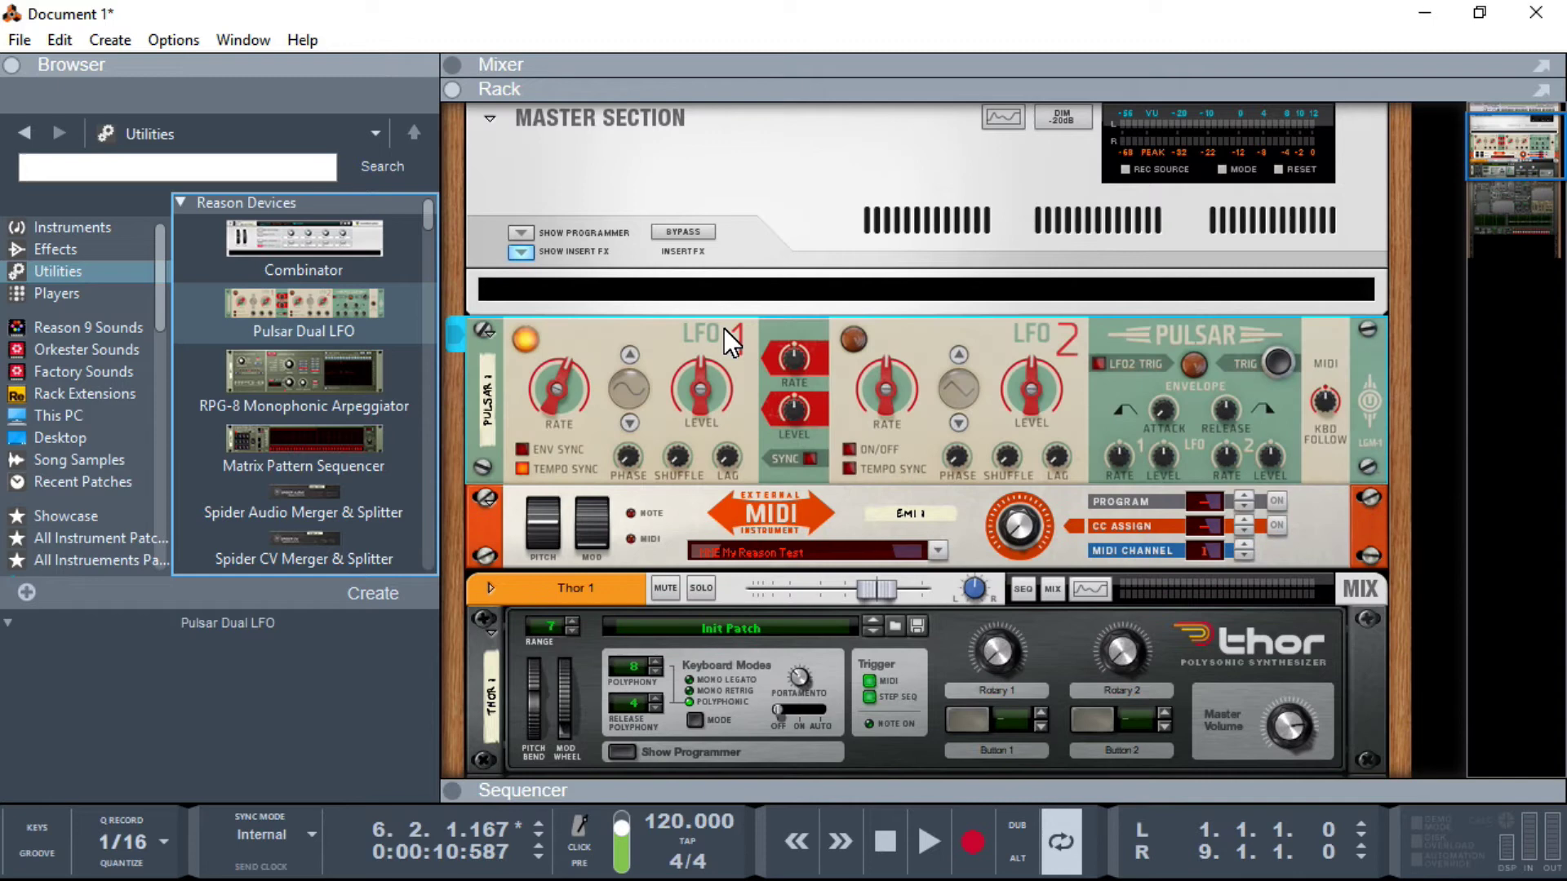
pyautogui.press('Tab')
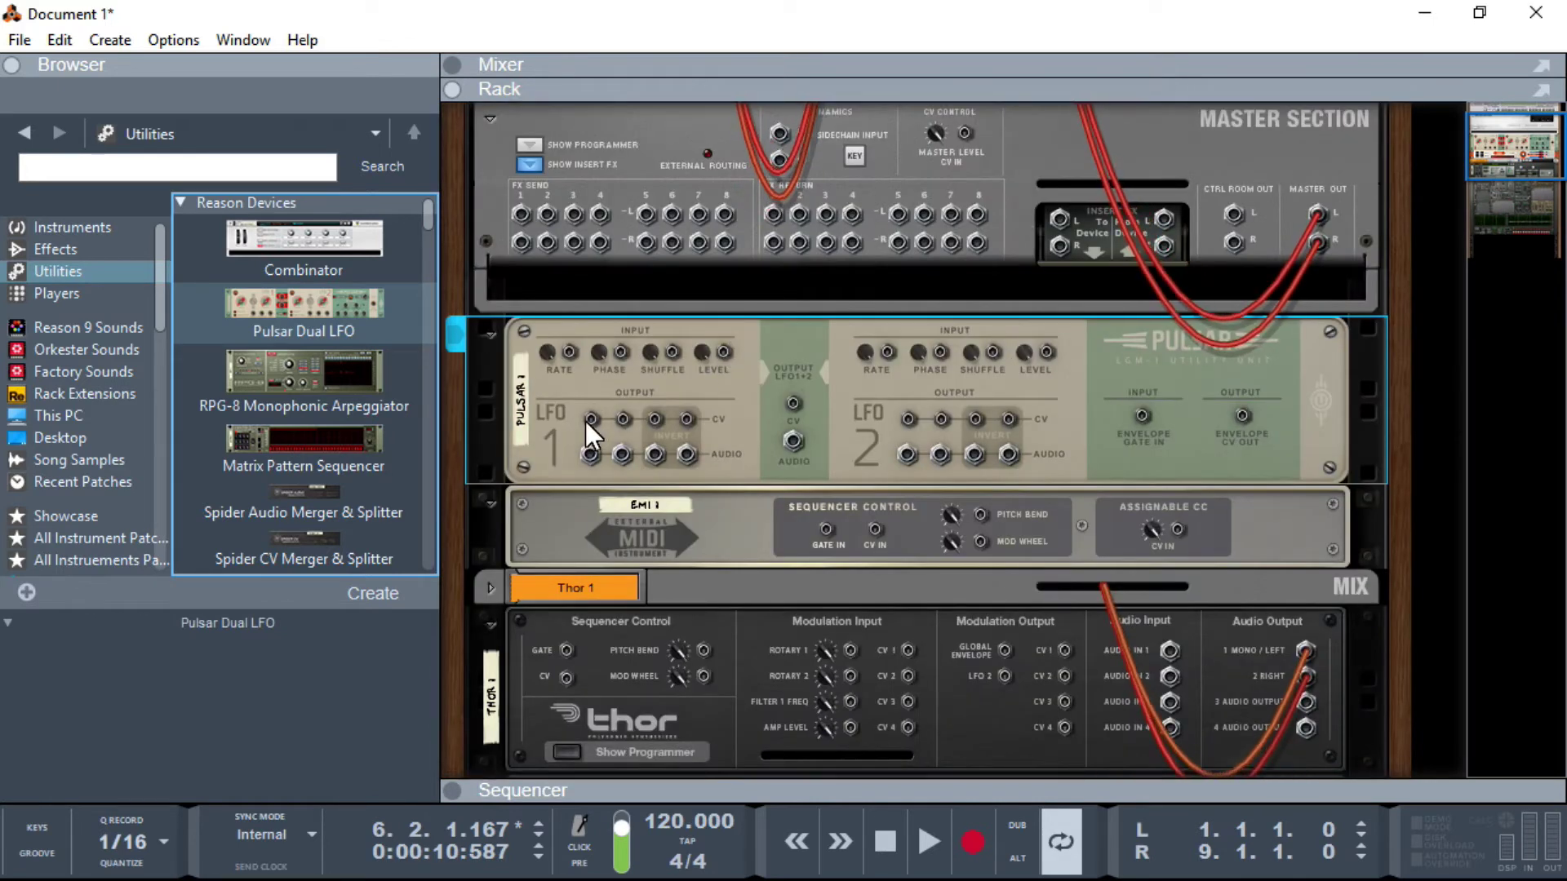
pyautogui.moveTo(590, 418); pyautogui.dragTo(1176, 531)
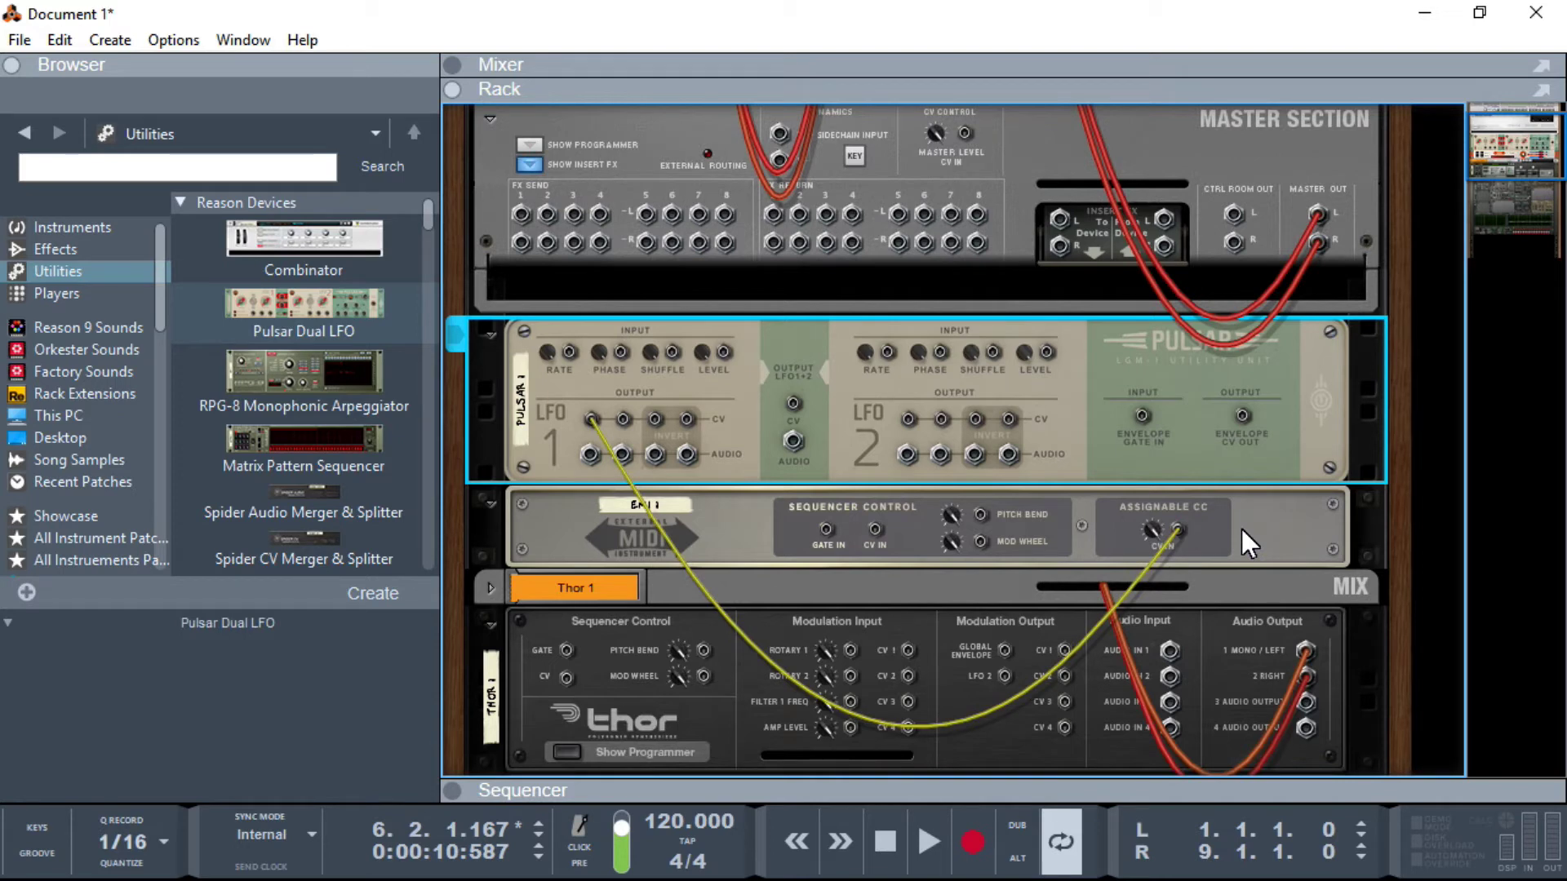
# Step: Flip the rack back to the front and switch on EMI 1's CC Assign
pyautogui.press('Tab')
pyautogui.click(1276, 526)
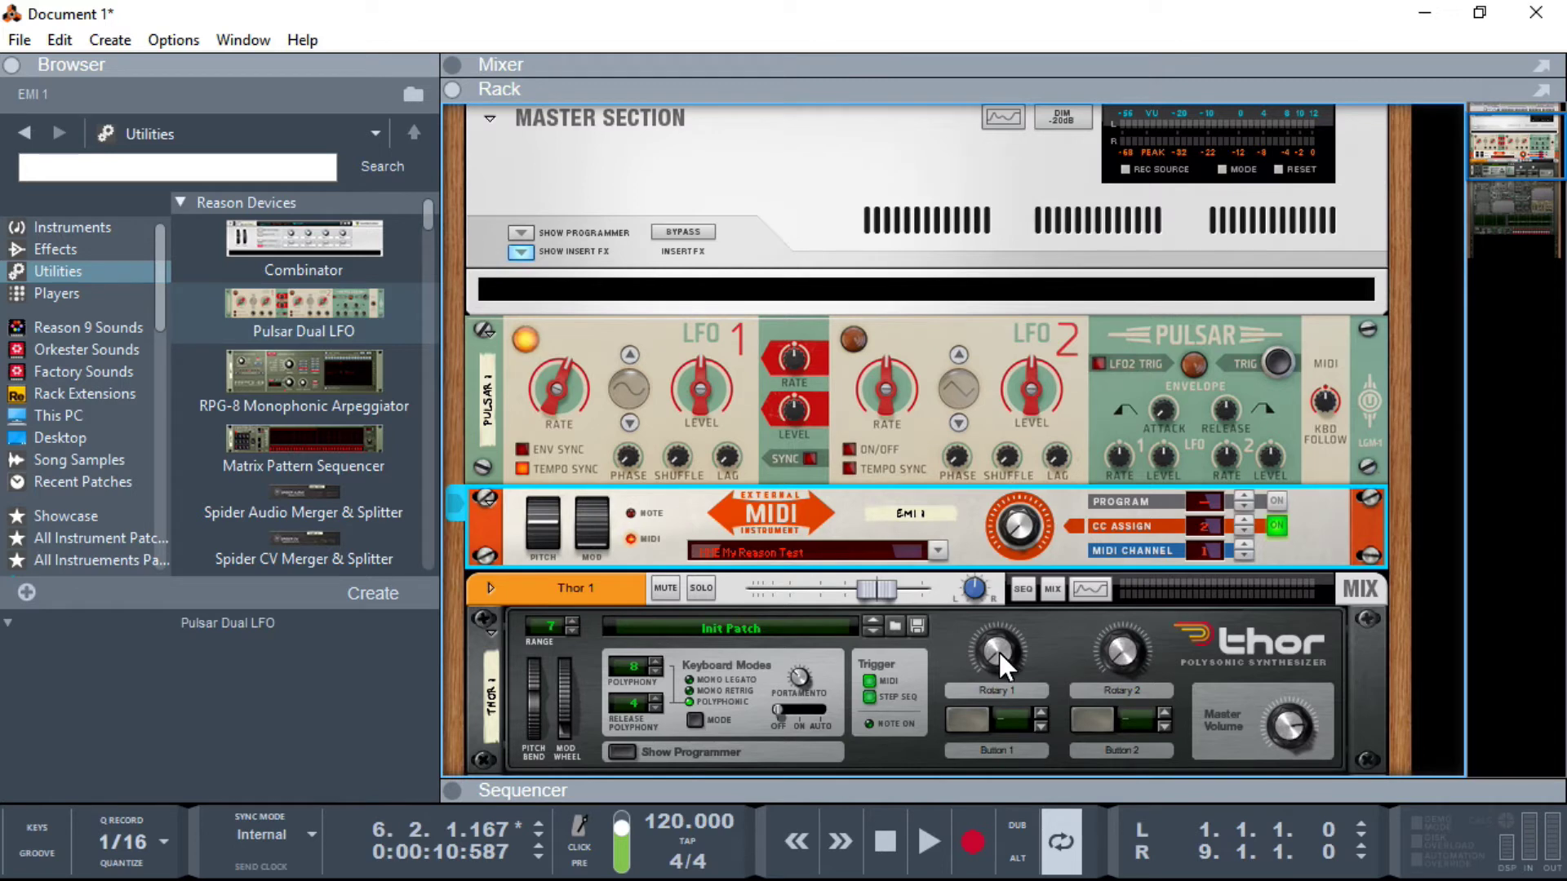
pyautogui.moveTo(997, 650)
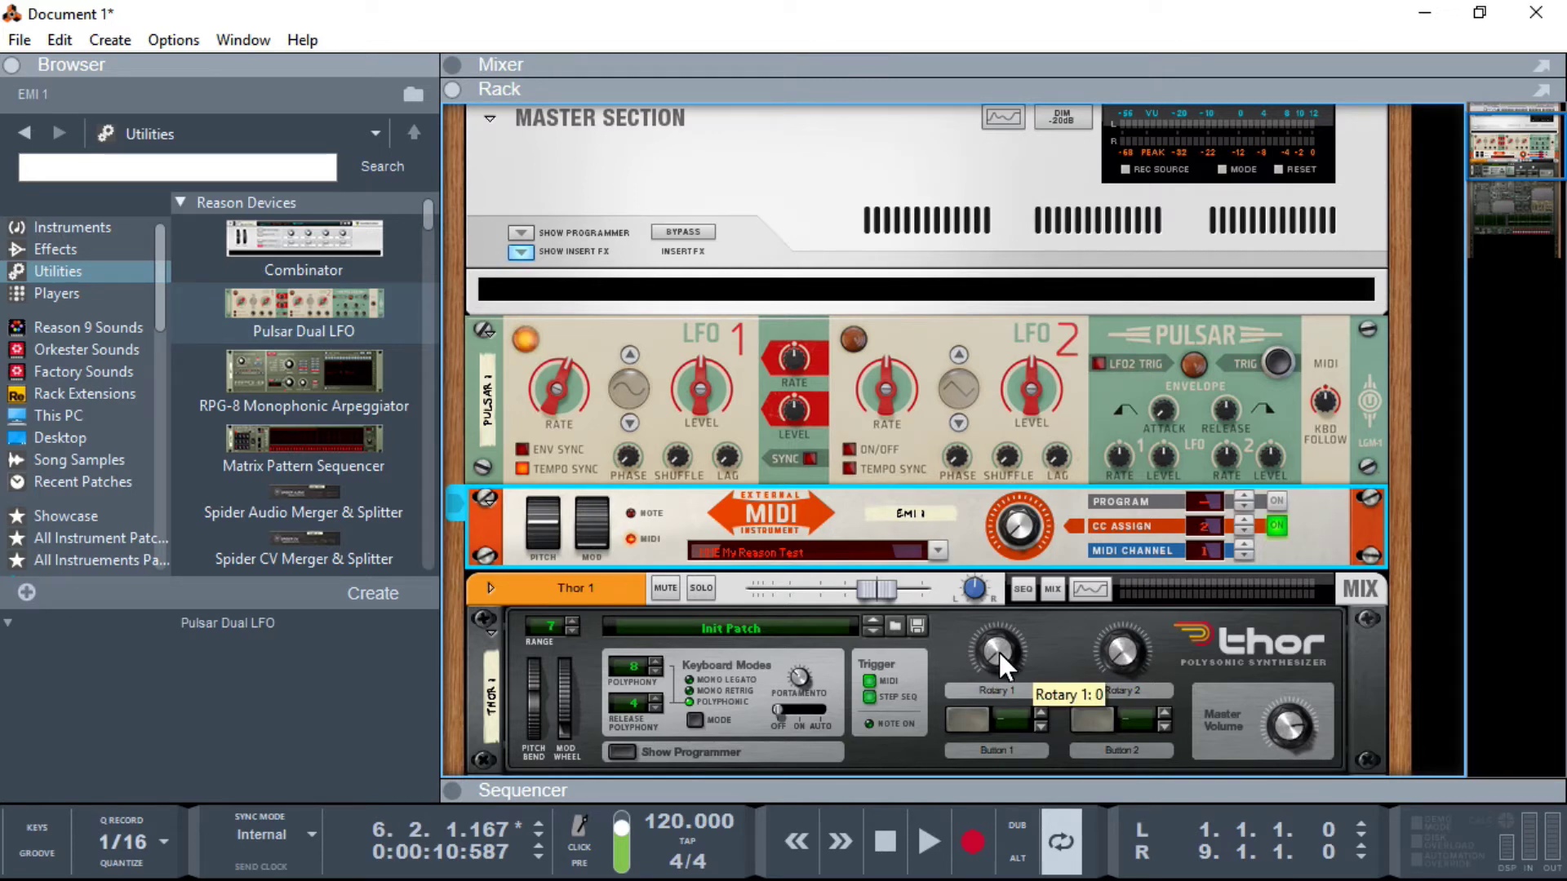
# Step: Map Thor 1's Rotary 1 to the test keyboard's Breath control as a learned remote override
pyautogui.rightClick(997, 650)
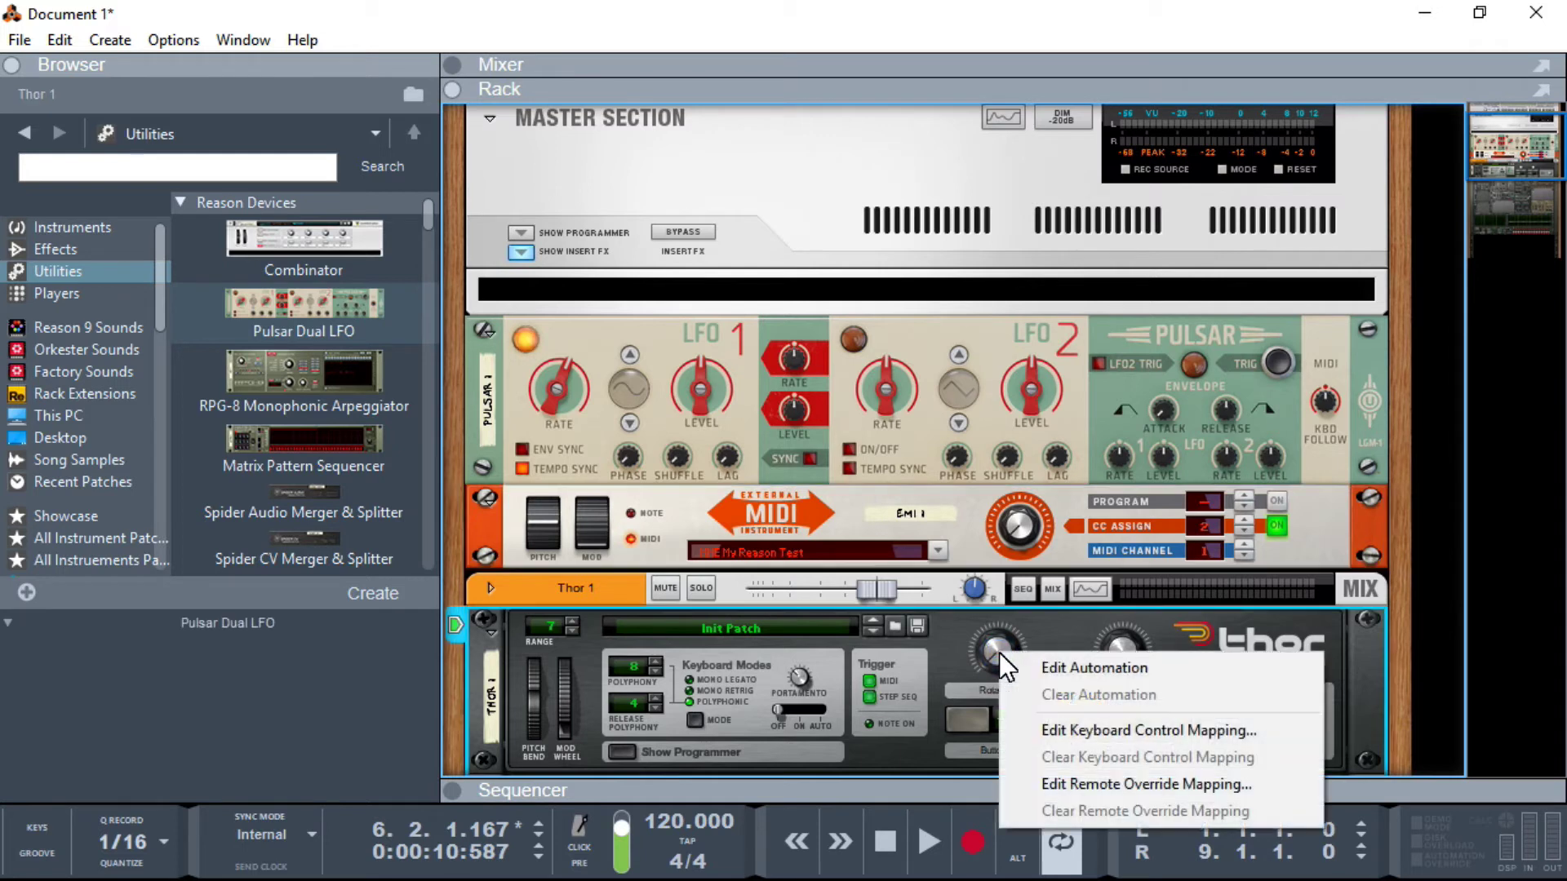
pyautogui.click(1098, 785)
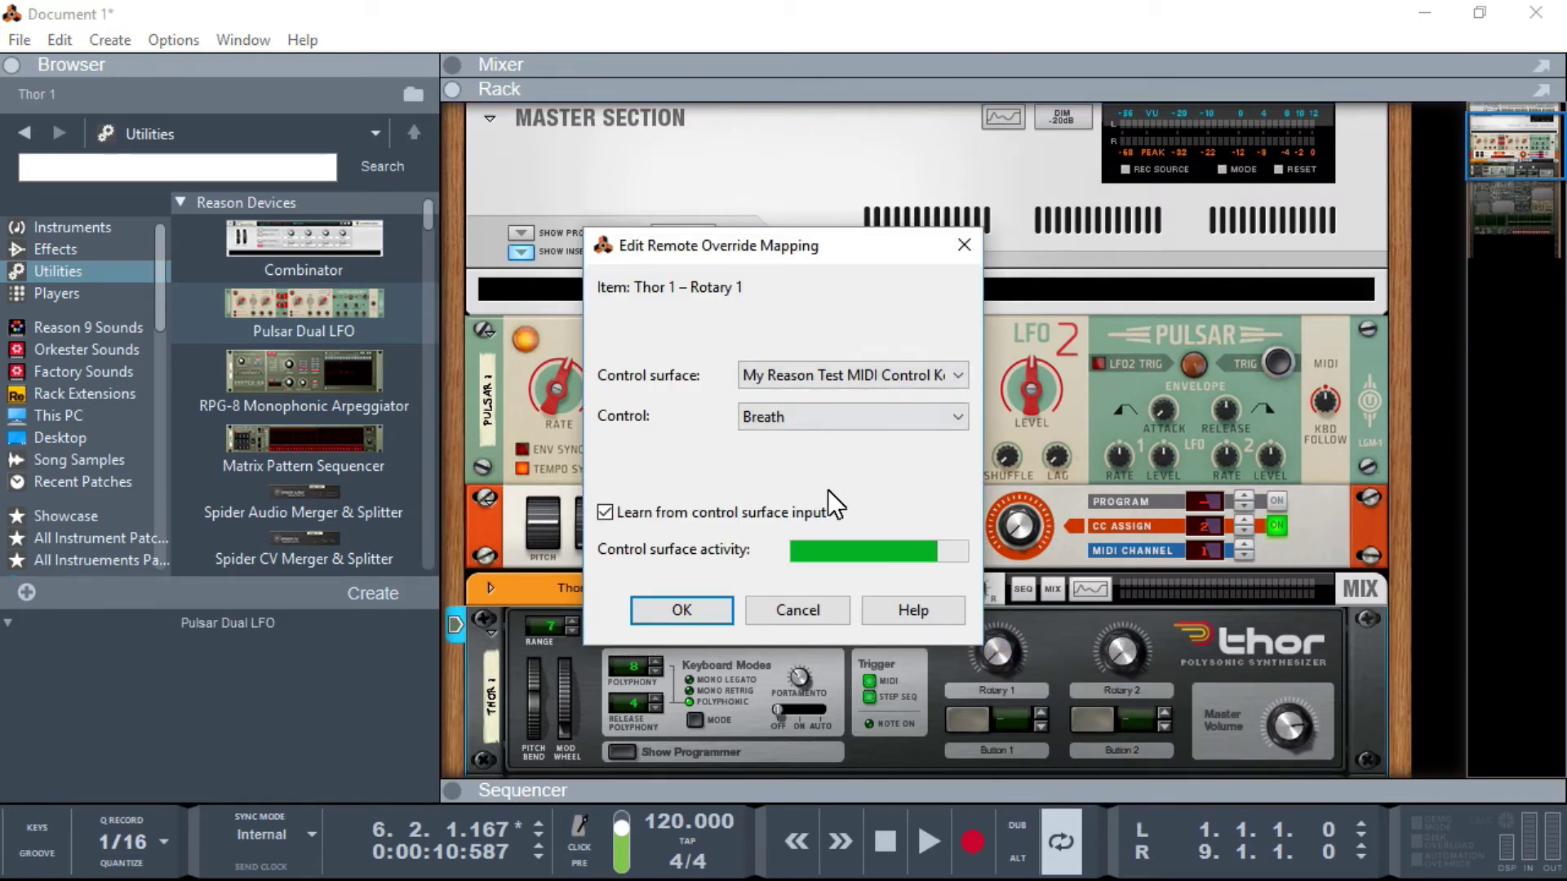
pyautogui.click(693, 612)
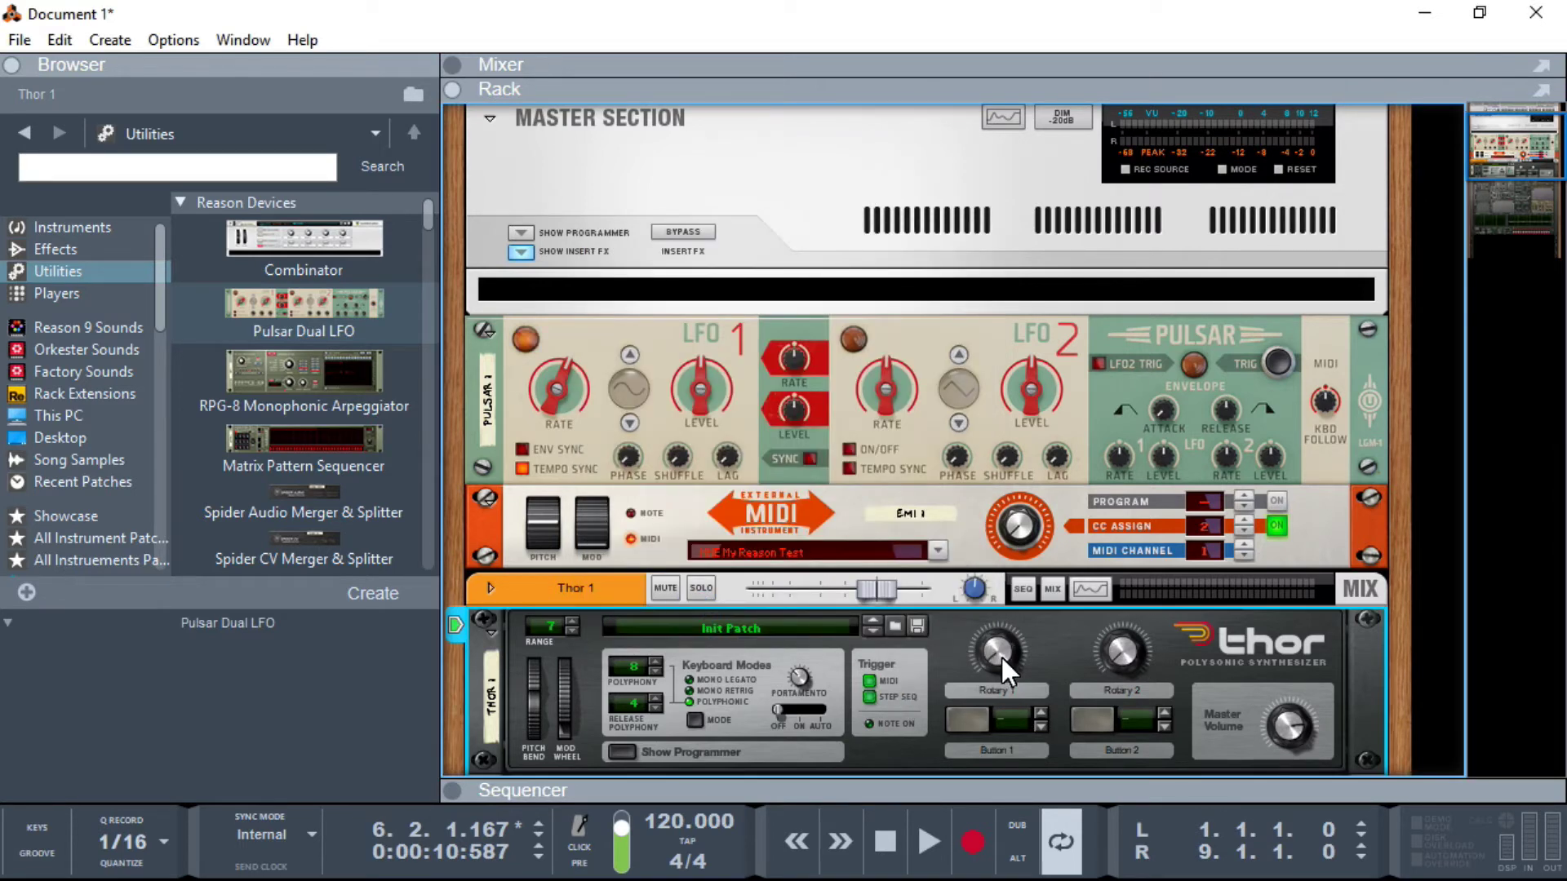
# Step: Test the modulation: swing Pulsar LFO1 Level to maximum then 59%, and raise EMI CC 2 (Breath) to 127
pyautogui.click(692, 372)
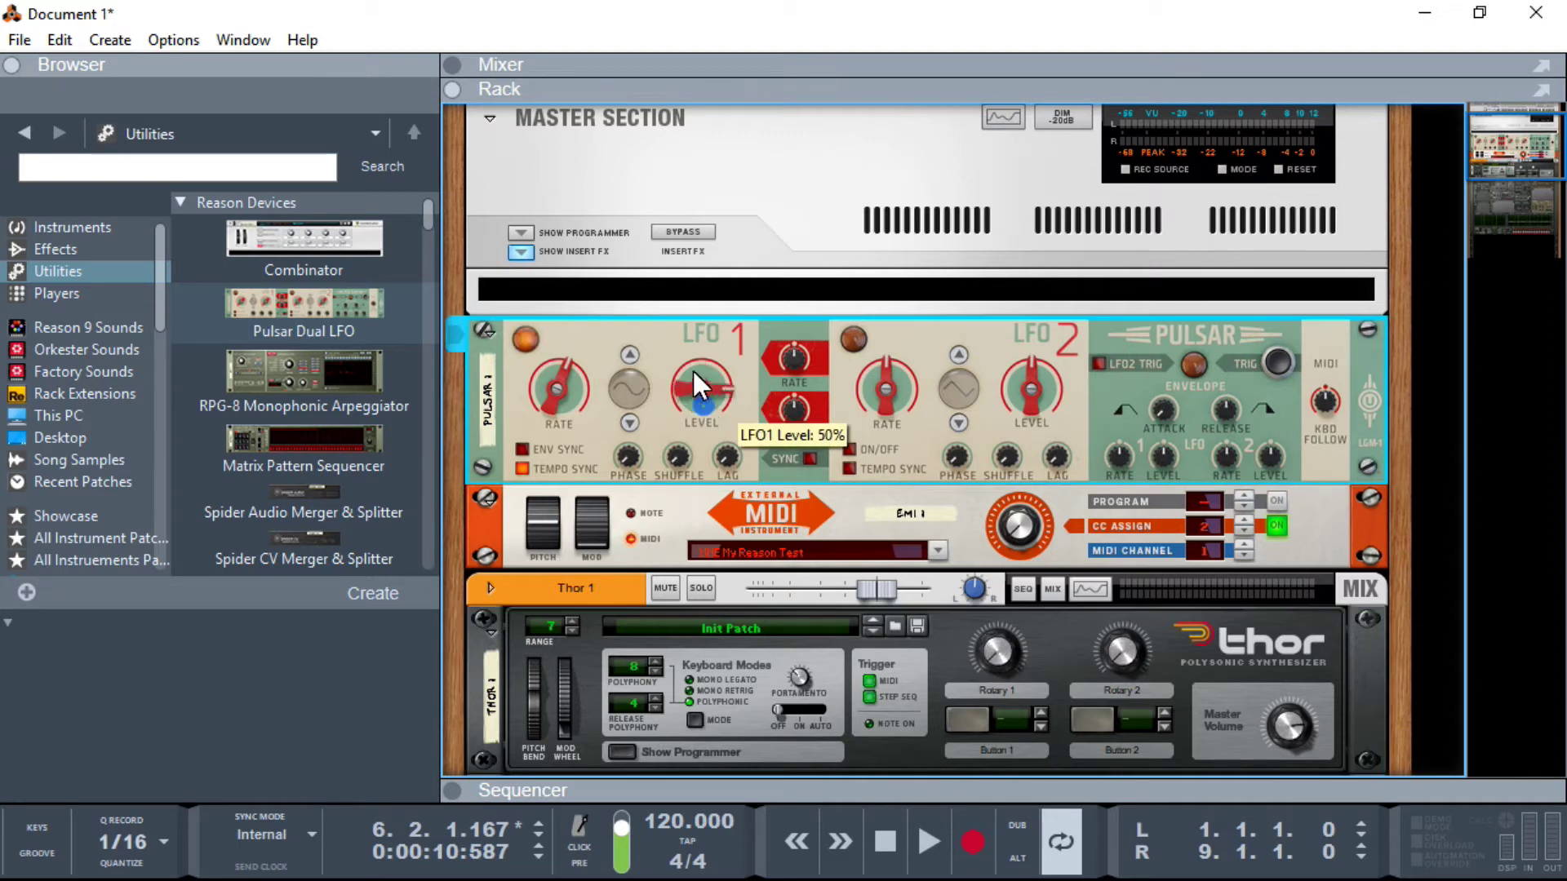
pyautogui.moveTo(691, 369); pyautogui.dragTo(689, 343)
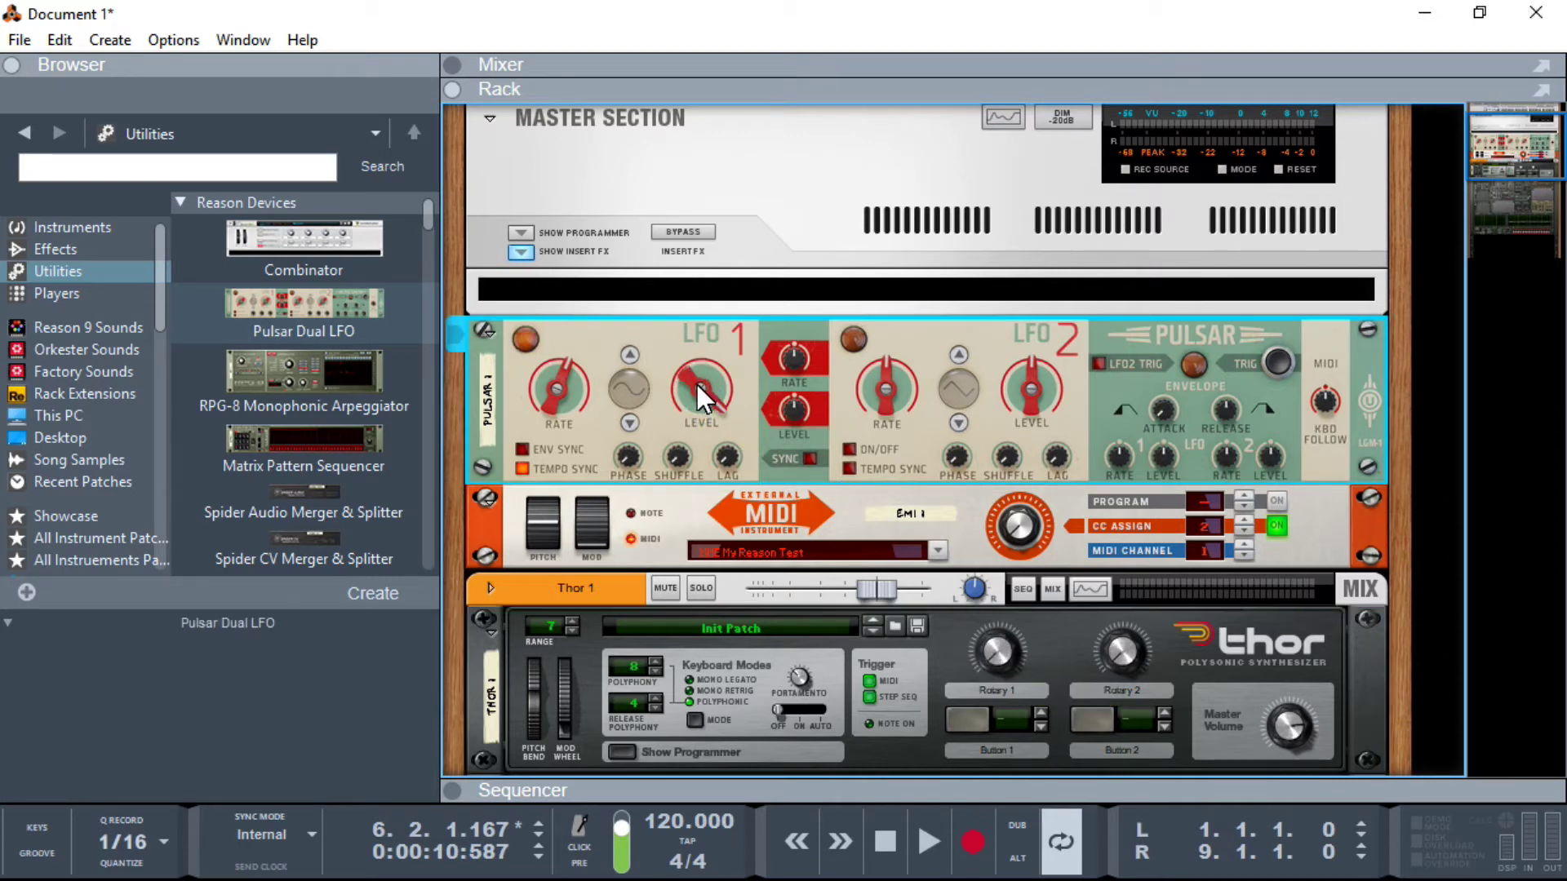
pyautogui.moveTo(696, 384); pyautogui.dragTo(708, 419)
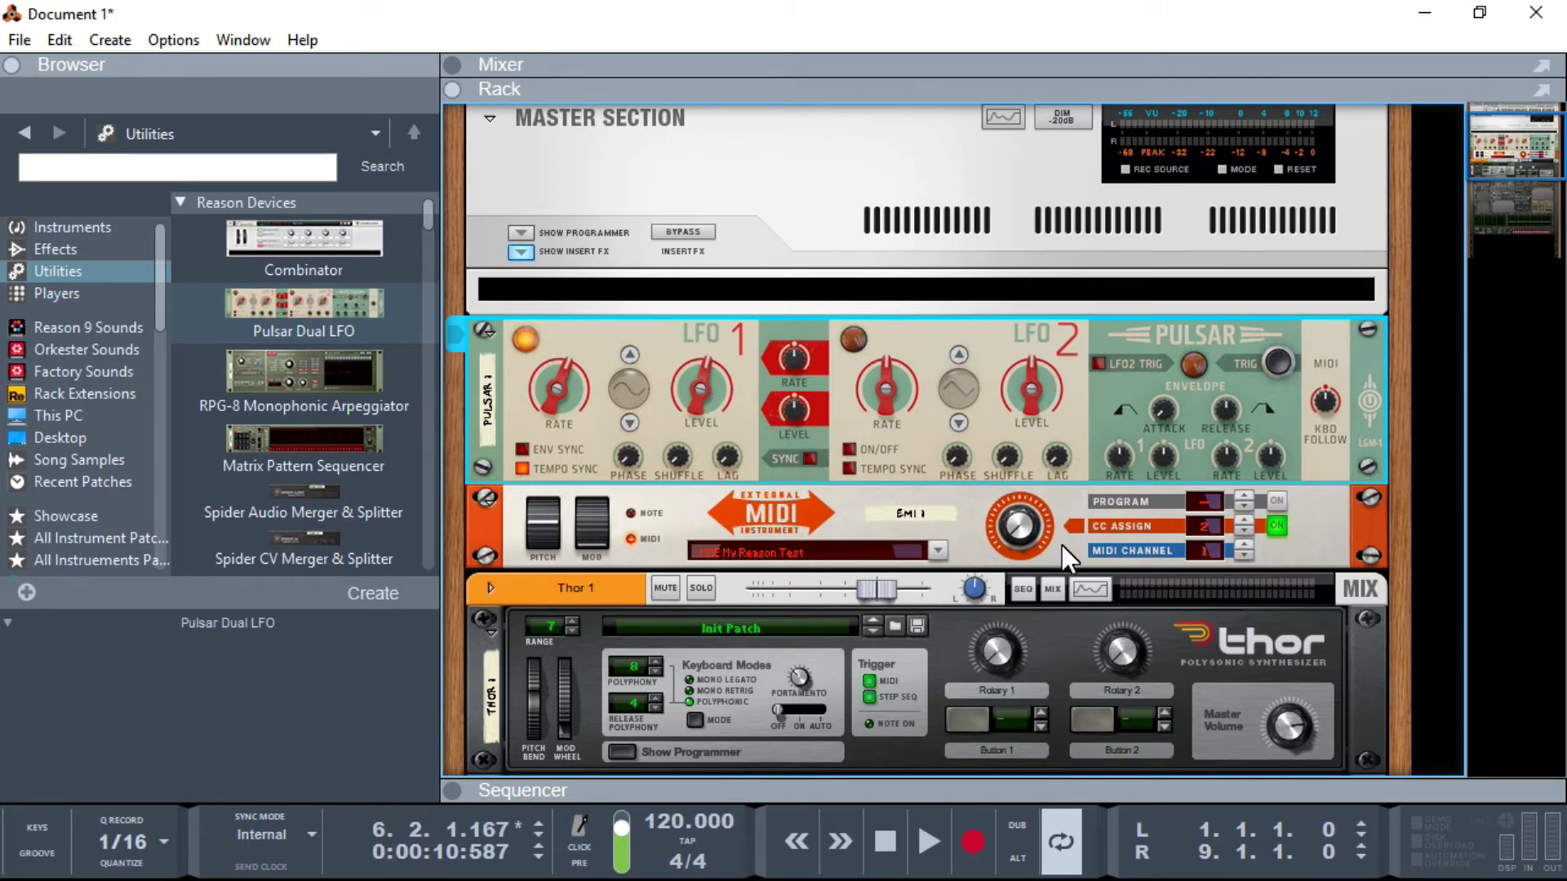
pyautogui.click(1021, 534)
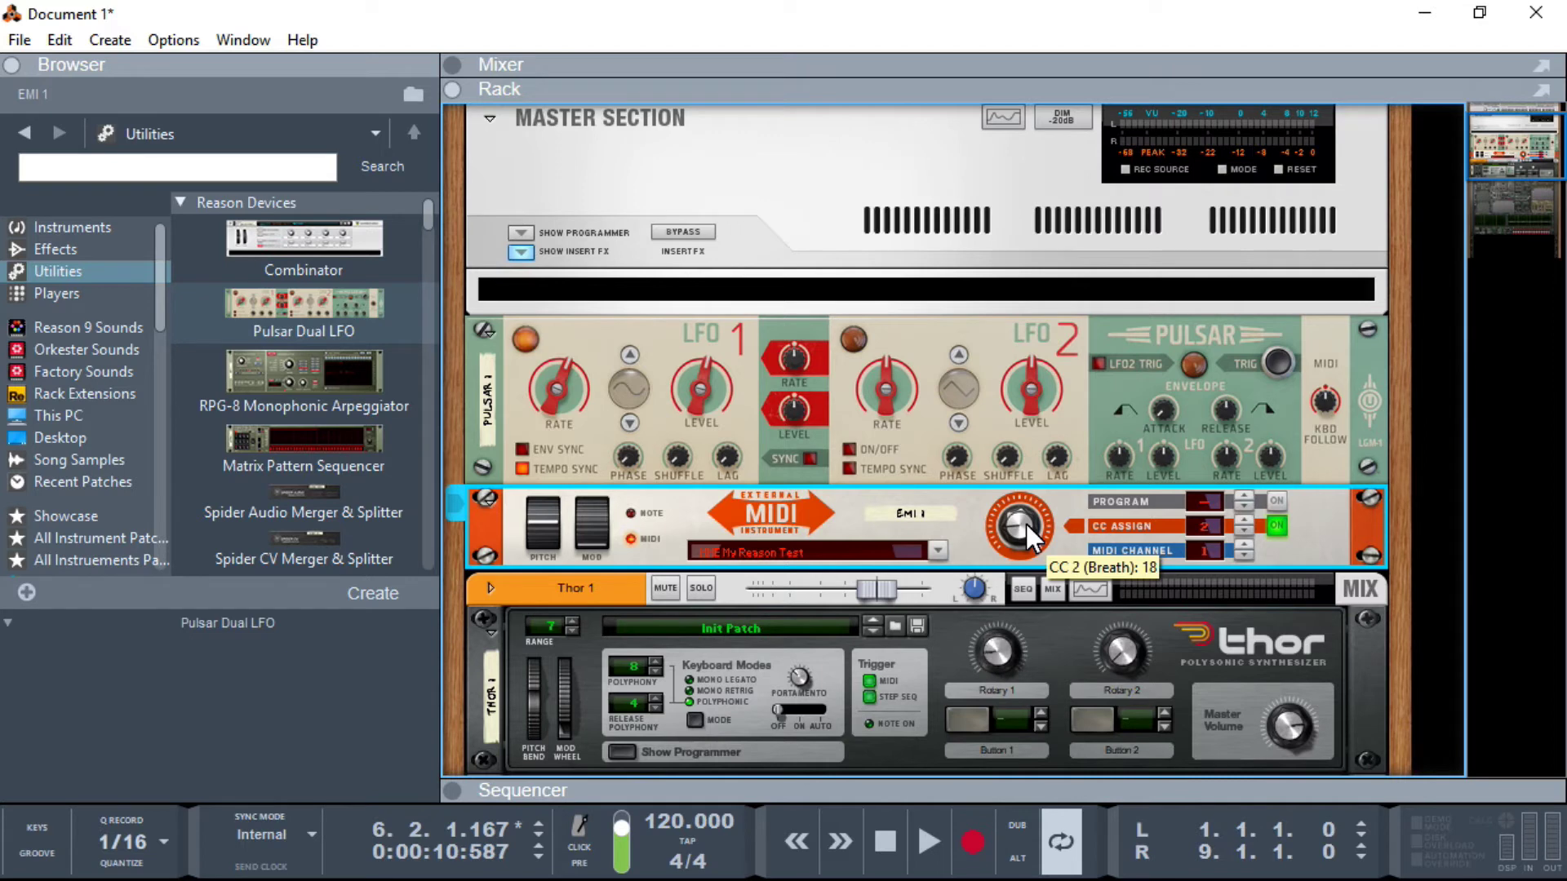
pyautogui.scroll(5, 1026, 525)
pyautogui.scroll(3, 1026, 524)
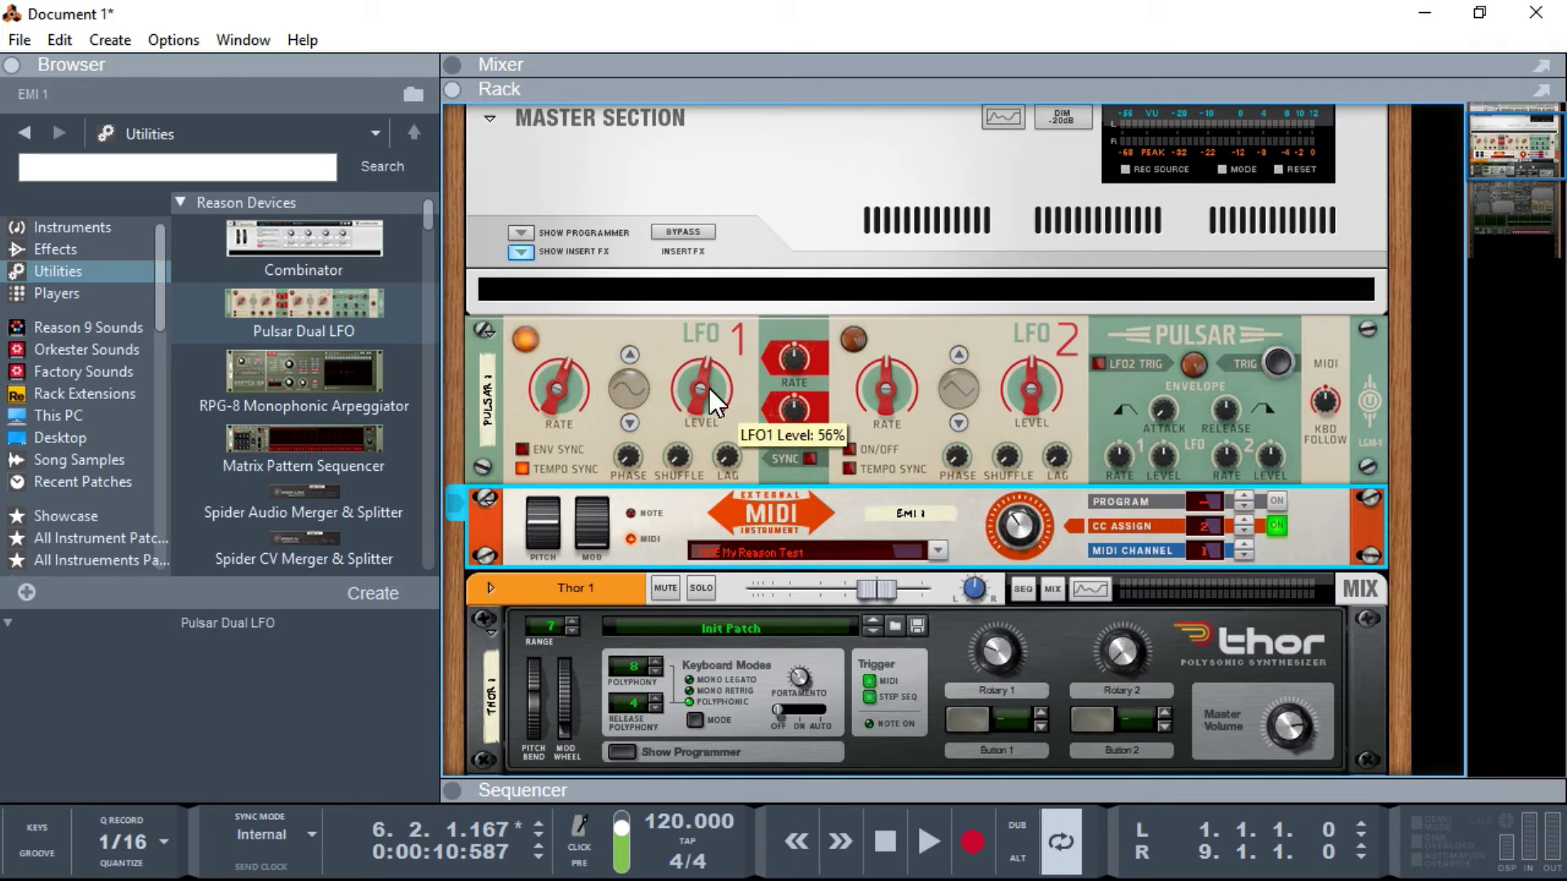
pyautogui.moveTo(1024, 534); pyautogui.dragTo(1021, 466)
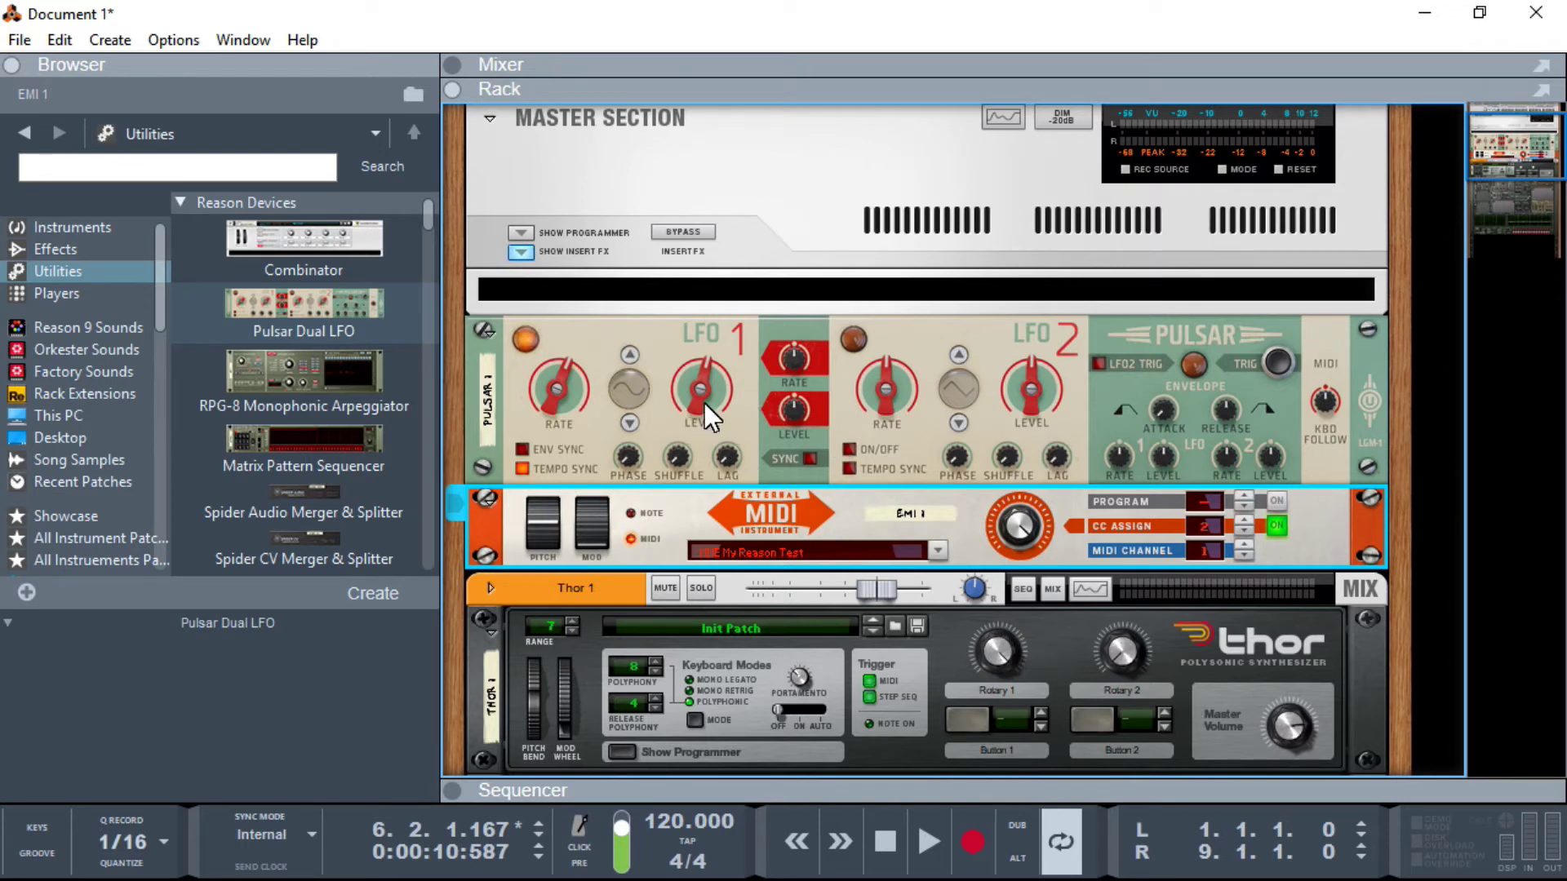
# Step: Lift LFO1 Level to 72%, then settle CC 2 (Breath) at 60 and LFO1 Level near 52%
pyautogui.moveTo(696, 399); pyautogui.dragTo(690, 386)
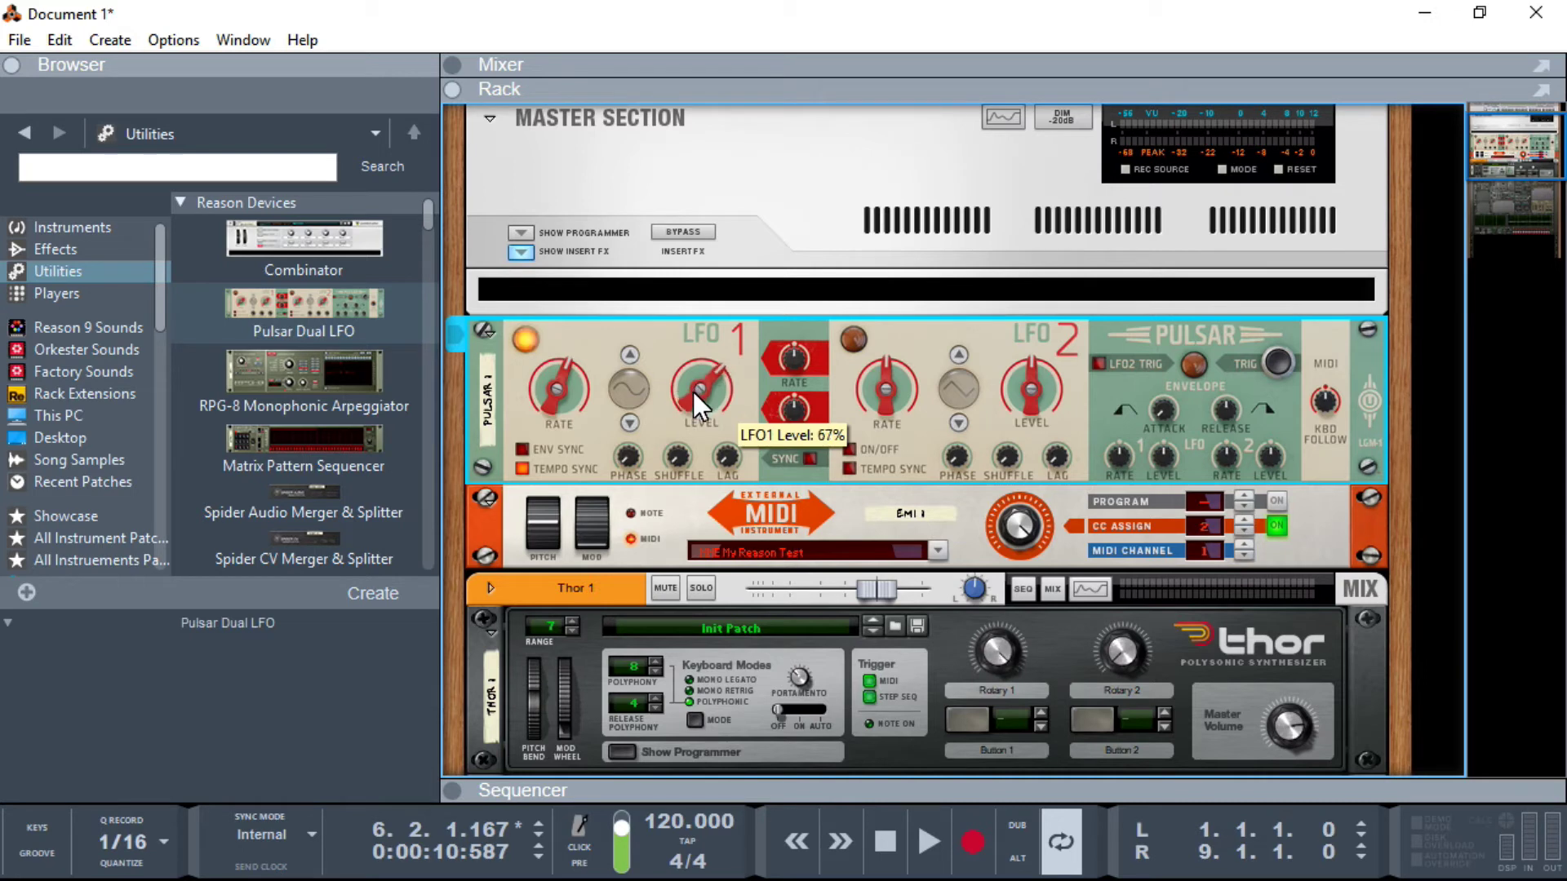
pyautogui.click(1020, 526)
pyautogui.moveTo(1019, 531); pyautogui.dragTo(1022, 565)
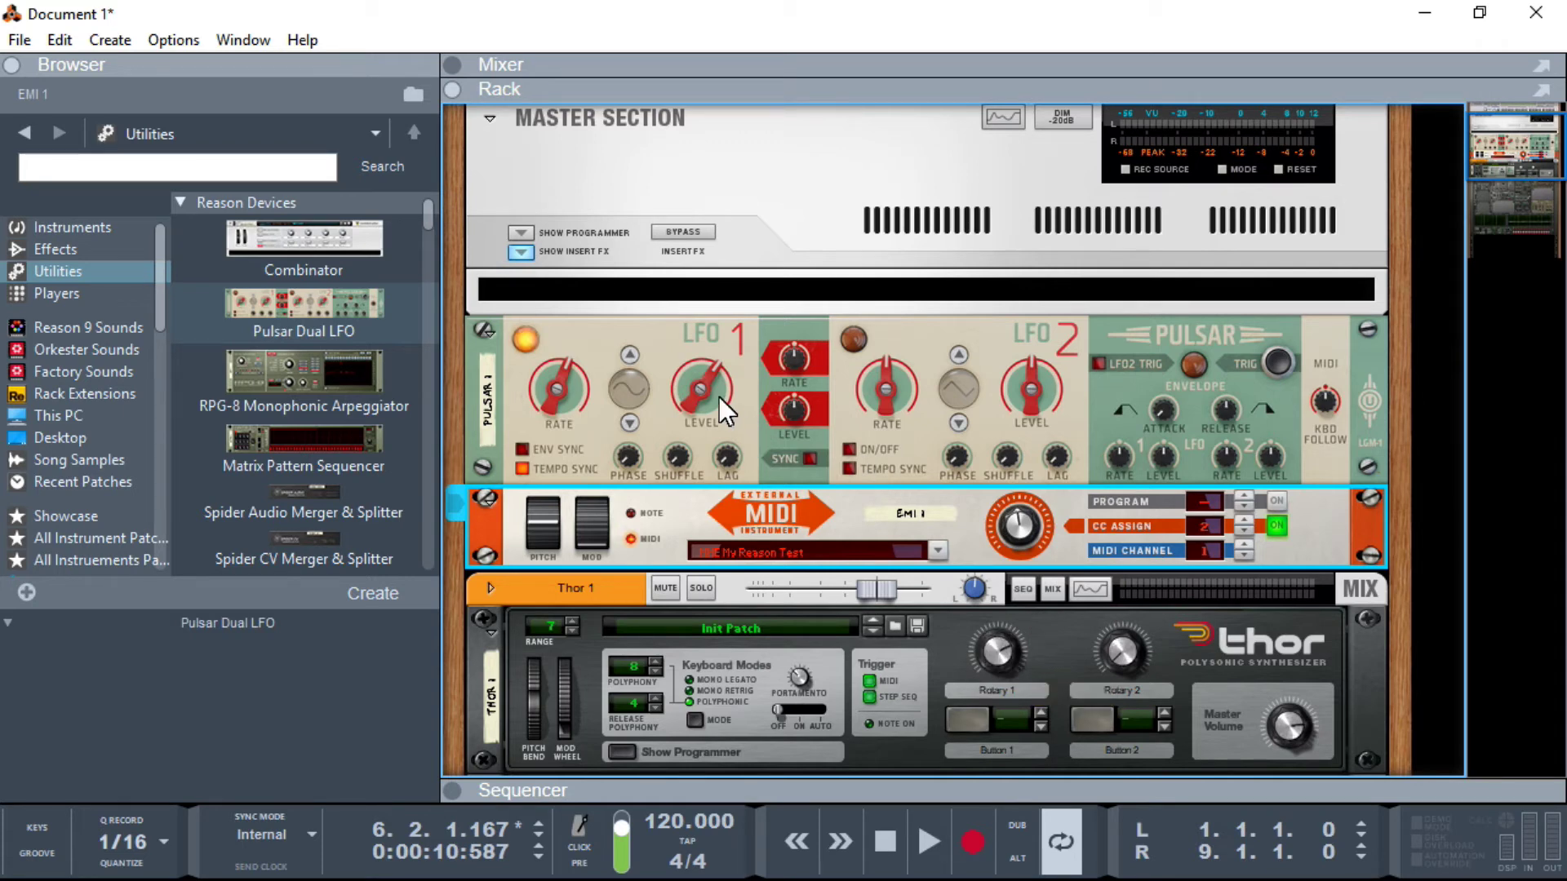
pyautogui.moveTo(699, 401); pyautogui.dragTo(703, 410)
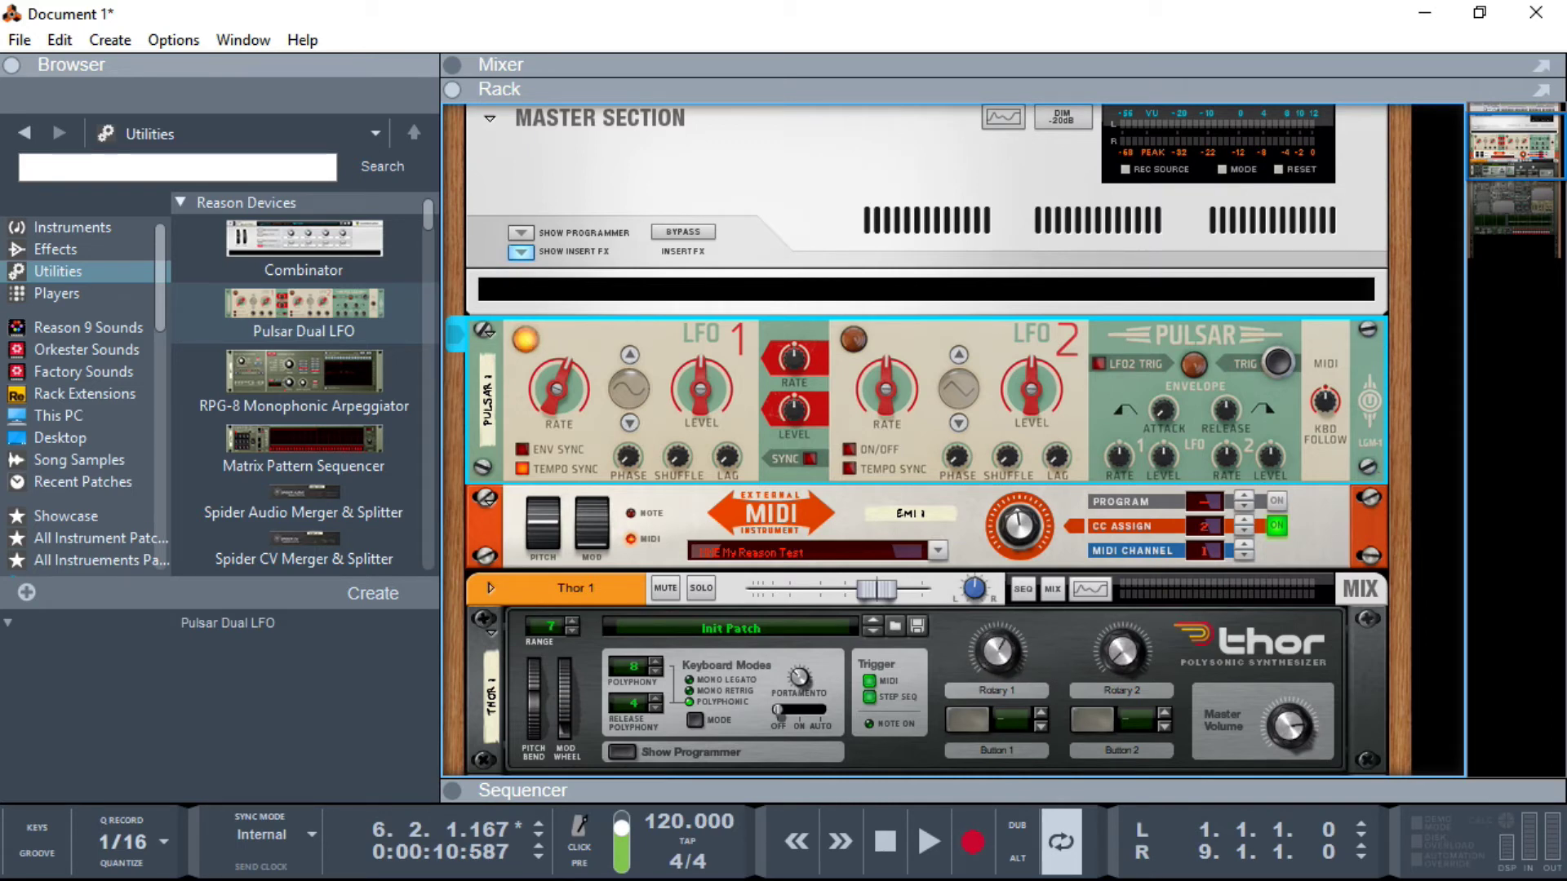
# Step: Record Thor's Rotary 1 automation in the enlarged sequencer, raising LFO1 Level to 75%, then zoom out to bar 1
pyautogui.click(970, 843)
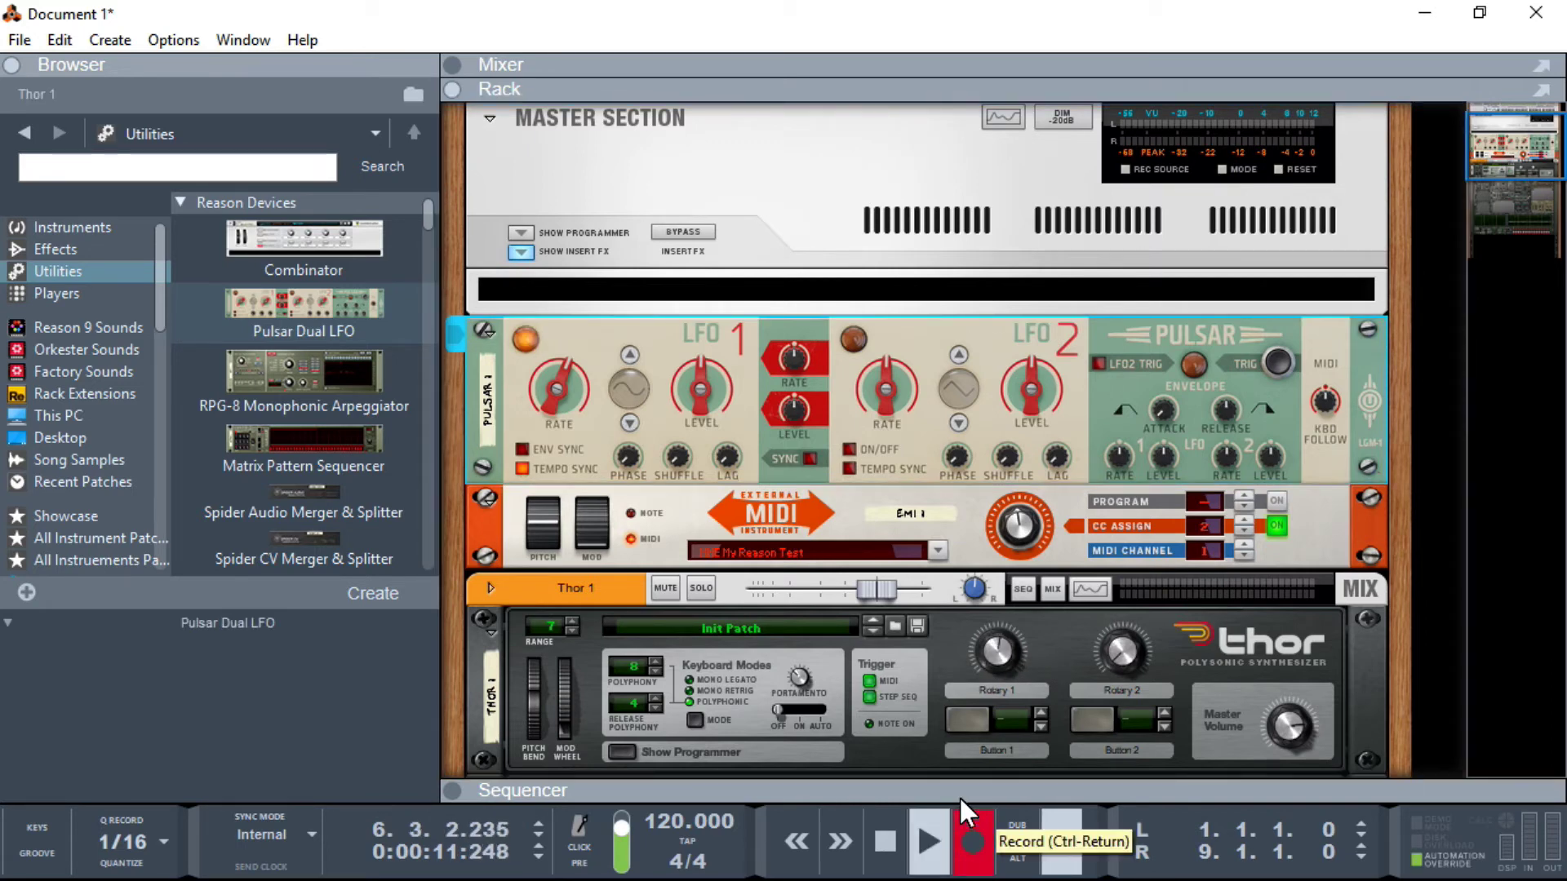
pyautogui.moveTo(958, 793); pyautogui.dragTo(956, 402)
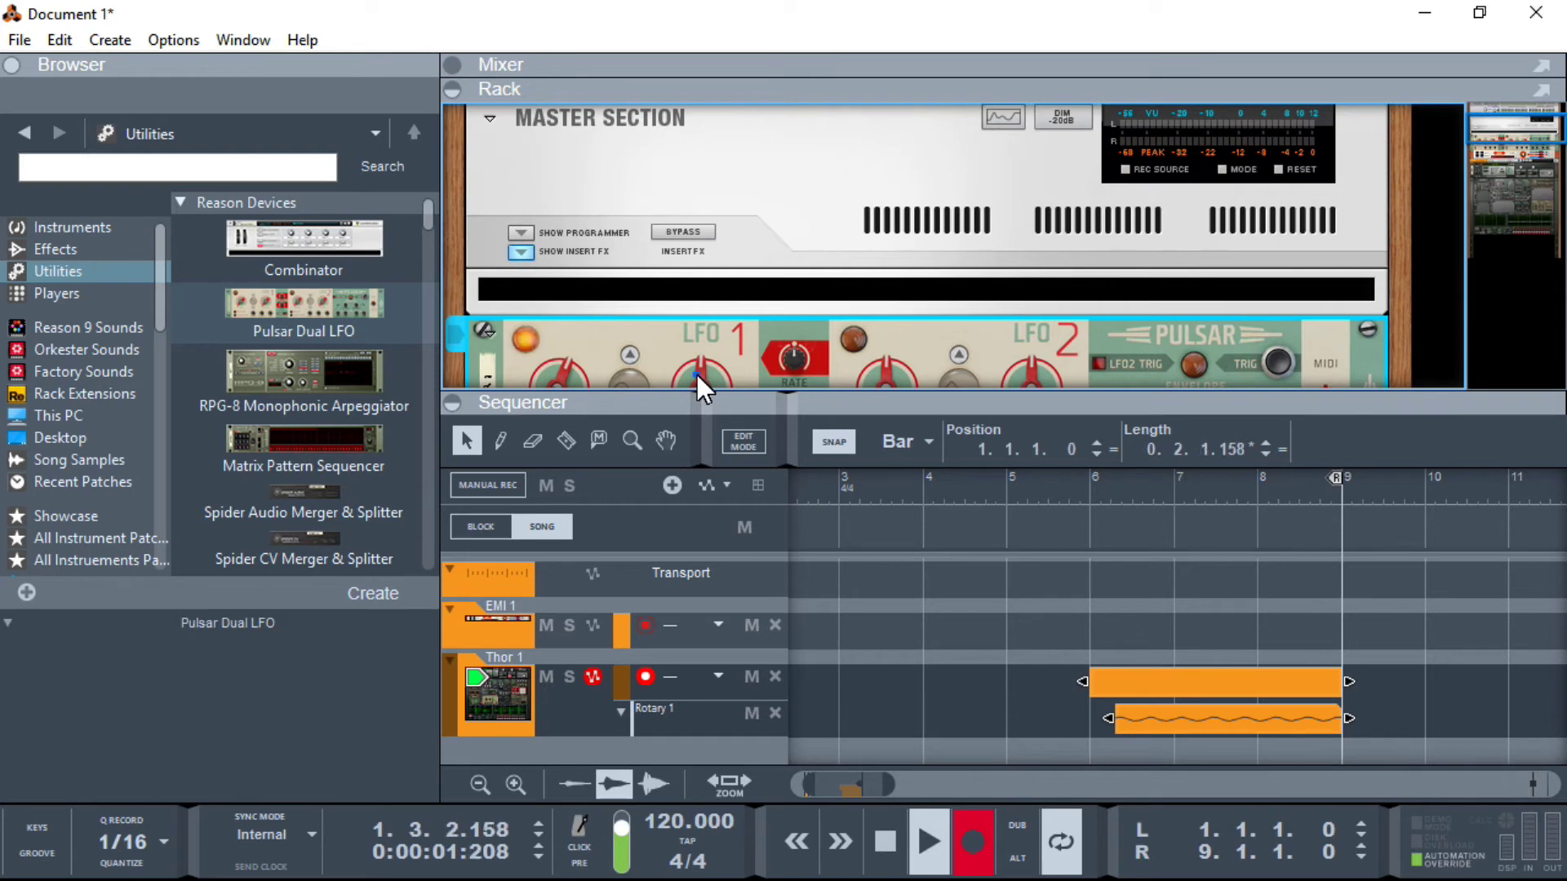
pyautogui.moveTo(696, 373); pyautogui.dragTo(697, 340)
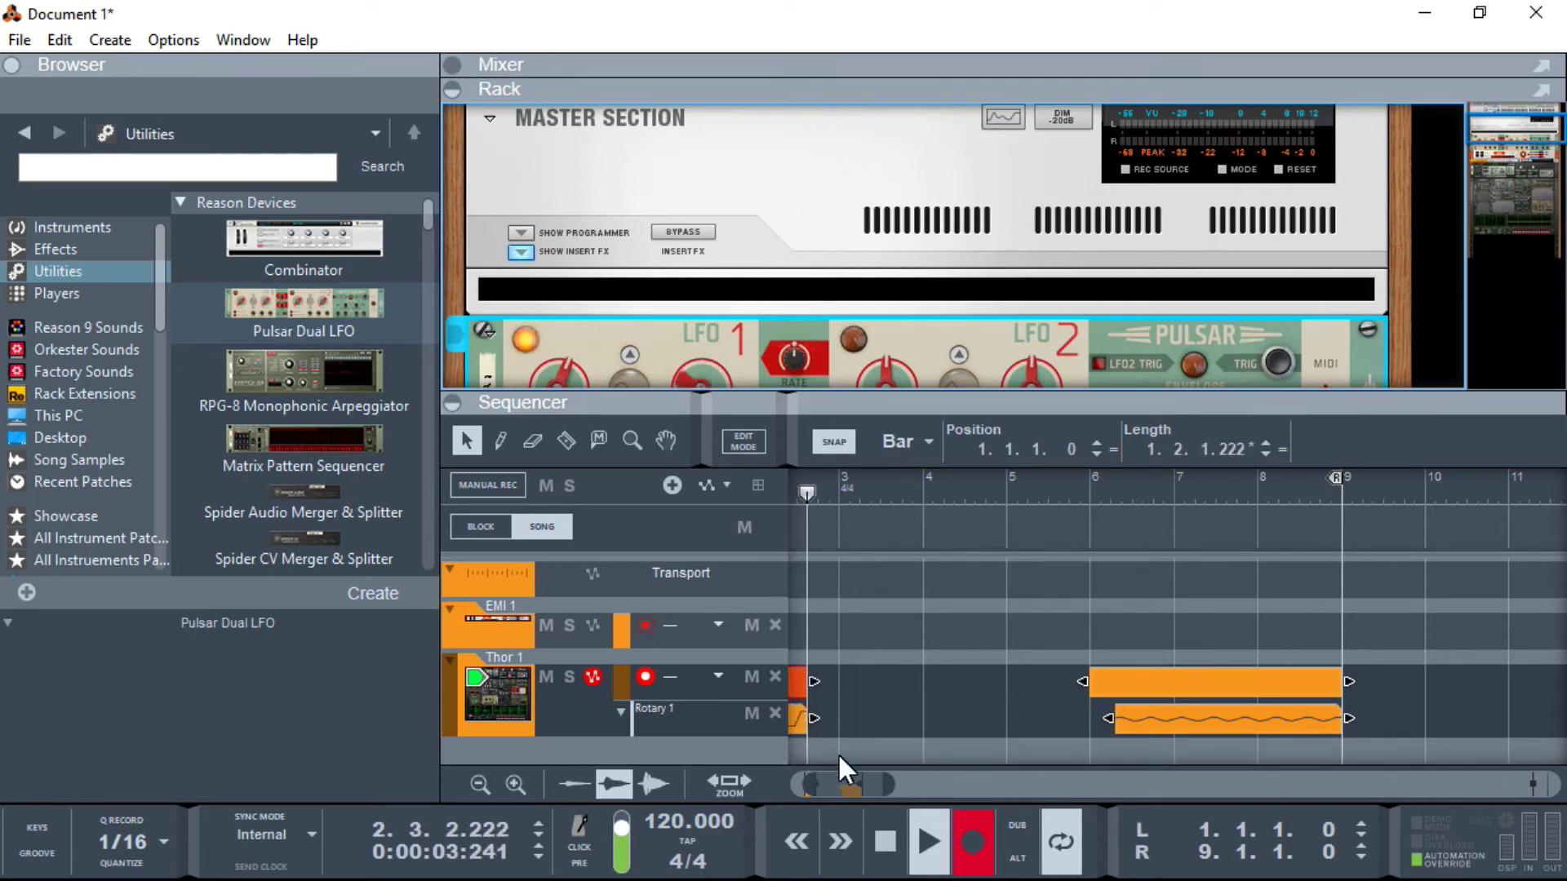
pyautogui.moveTo(811, 787); pyautogui.dragTo(760, 791)
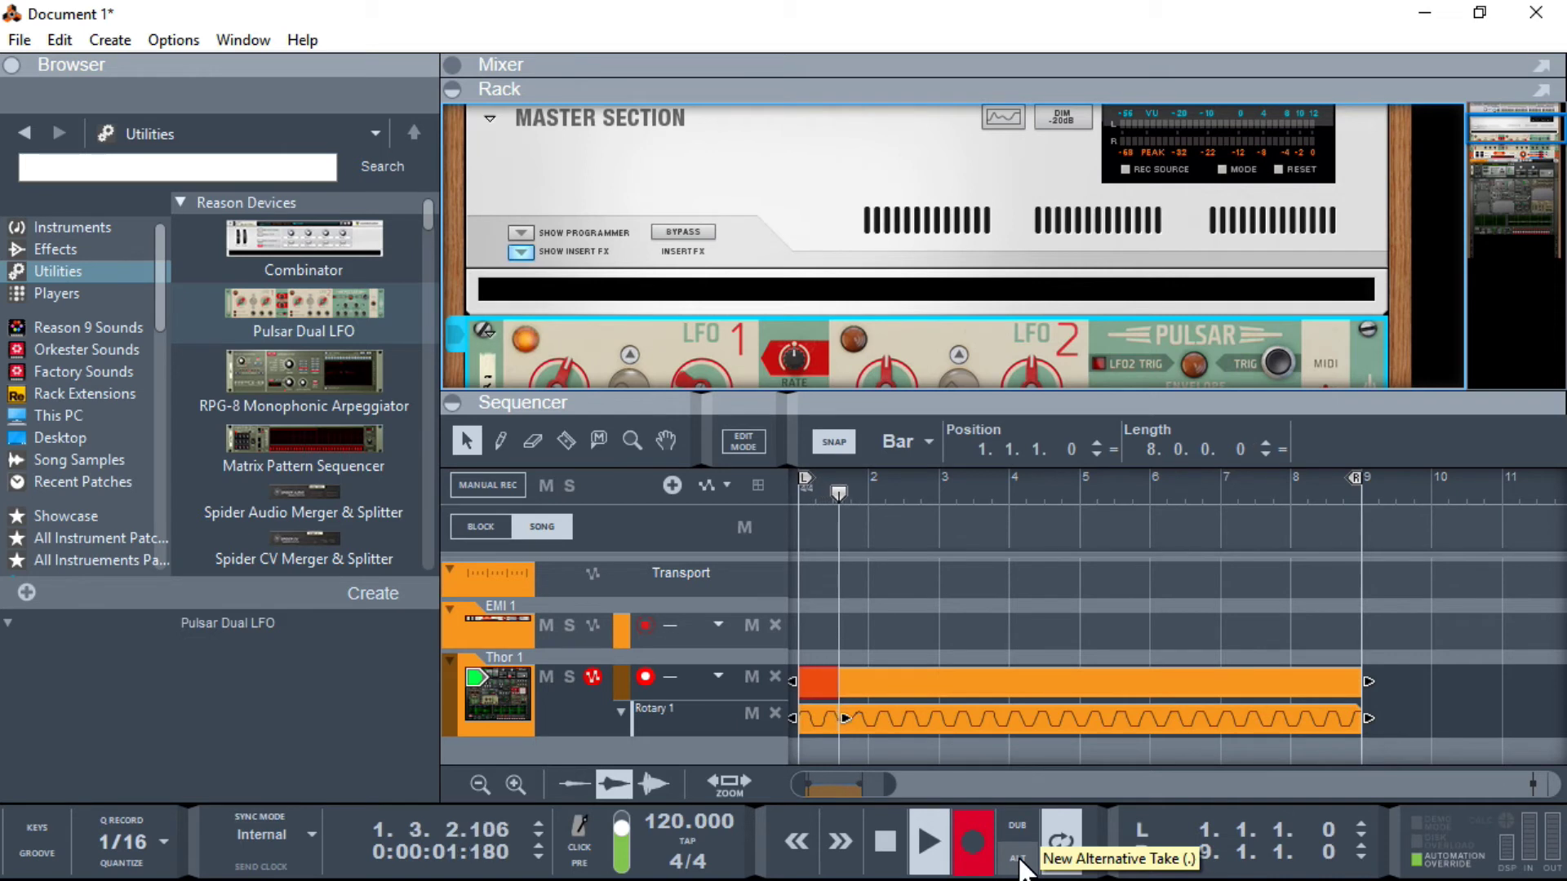
# Step: Assign the learned Breath control to New Alternative Take, replacing Breath's existing mapping
pyautogui.rightClick(1018, 861)
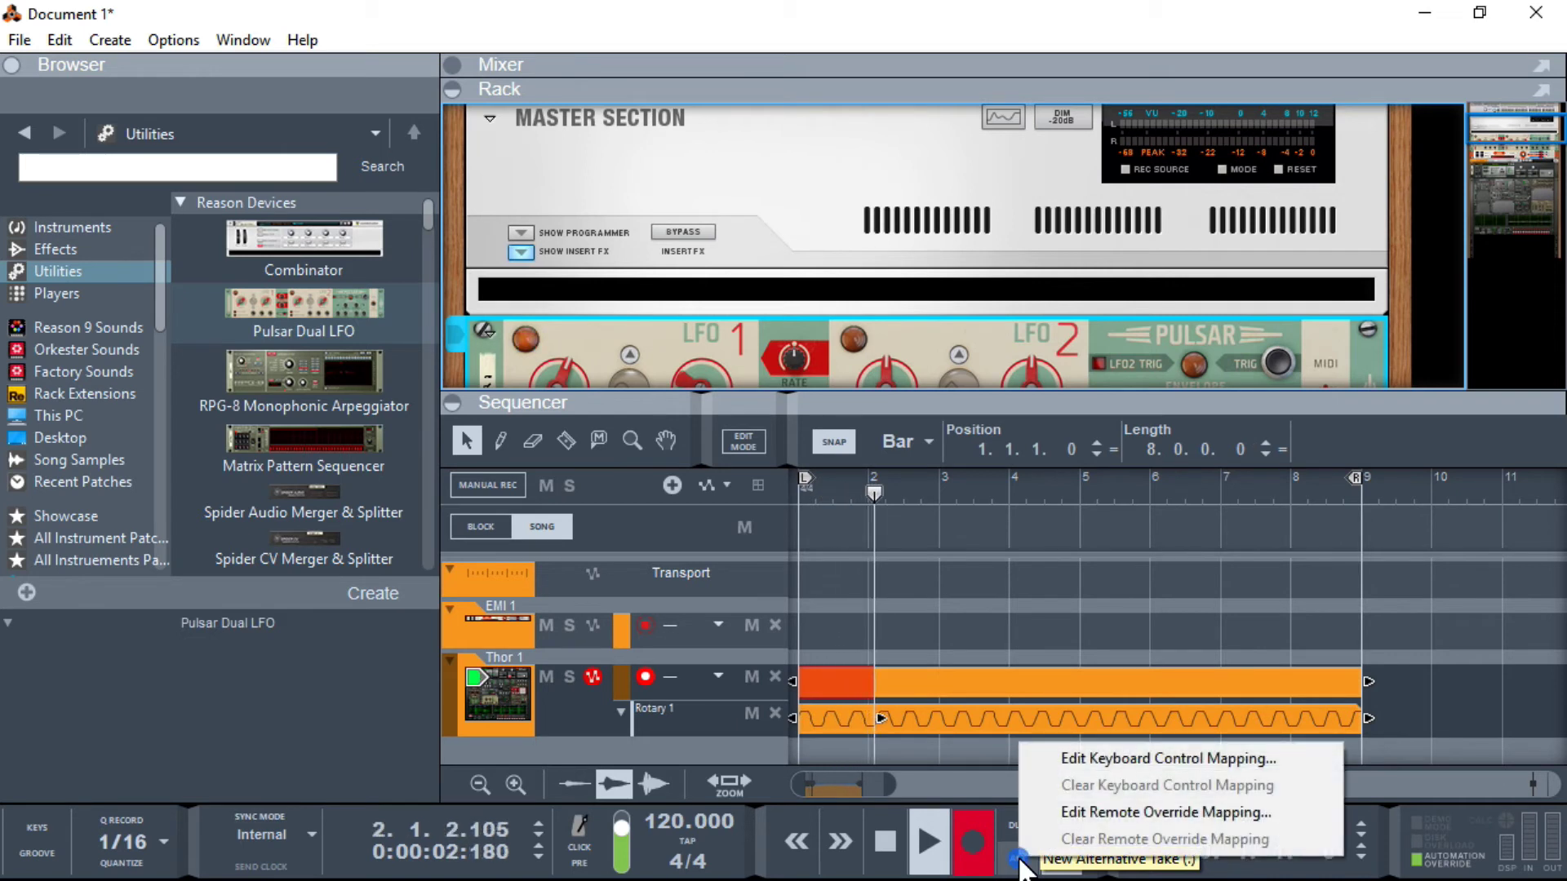
pyautogui.click(1103, 811)
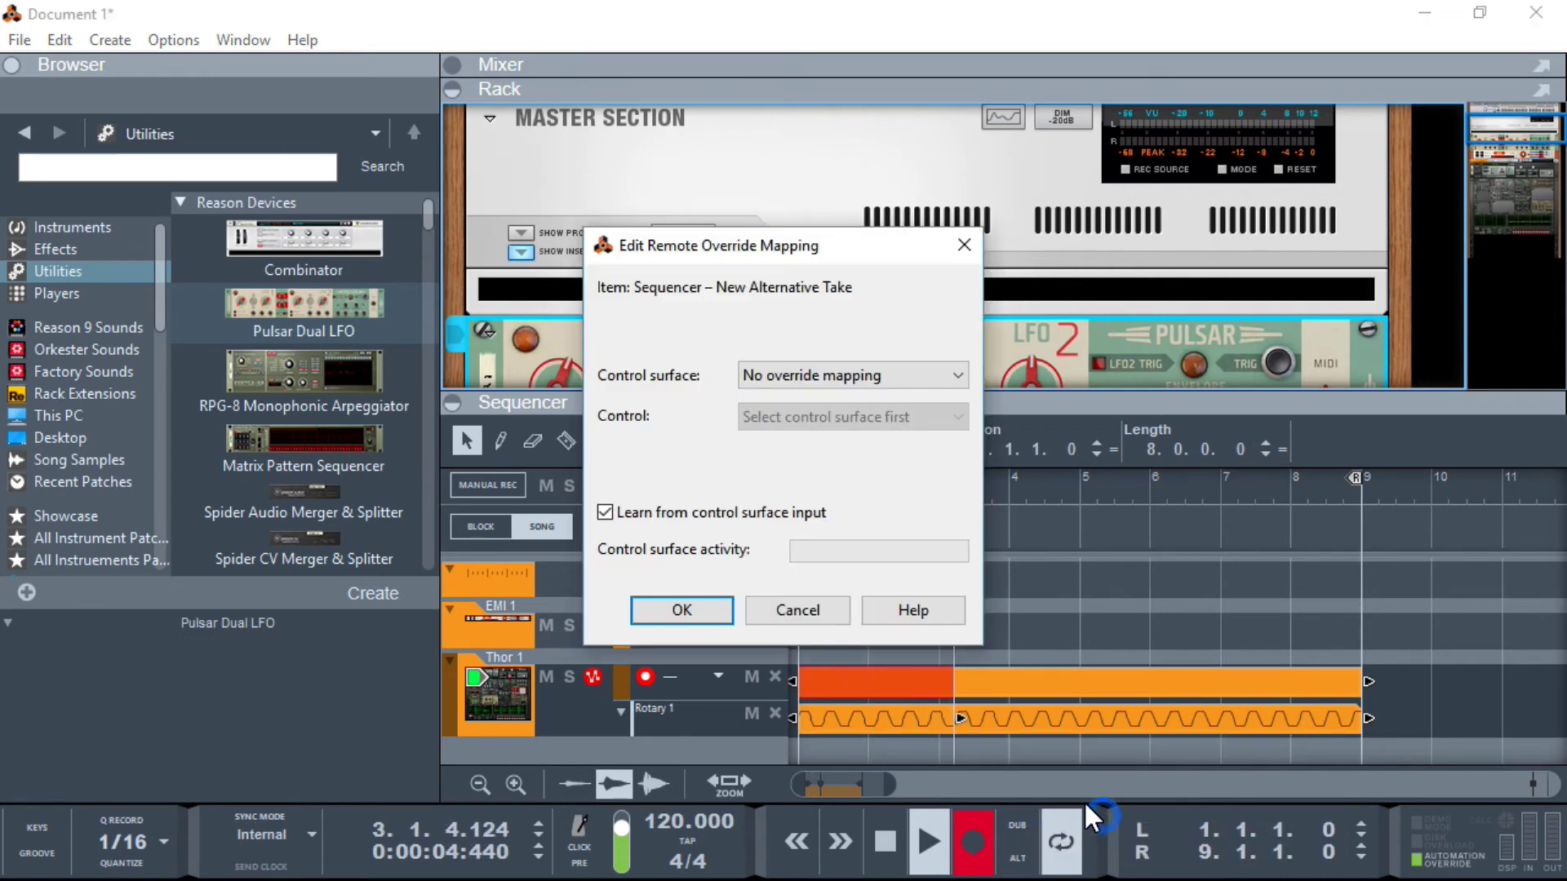
pyautogui.click(667, 615)
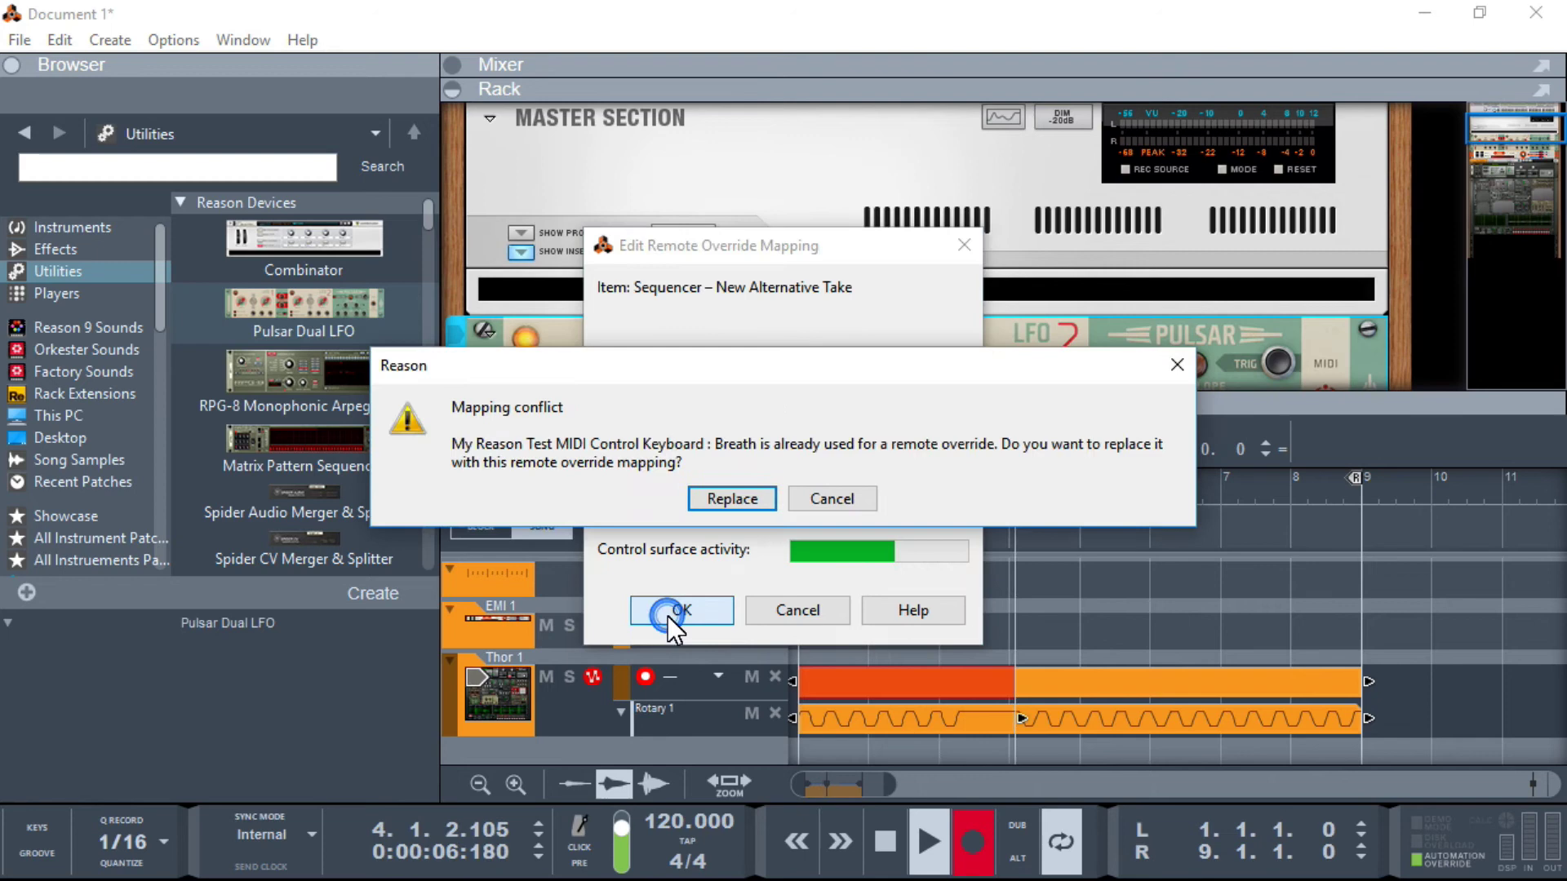
pyautogui.click(719, 504)
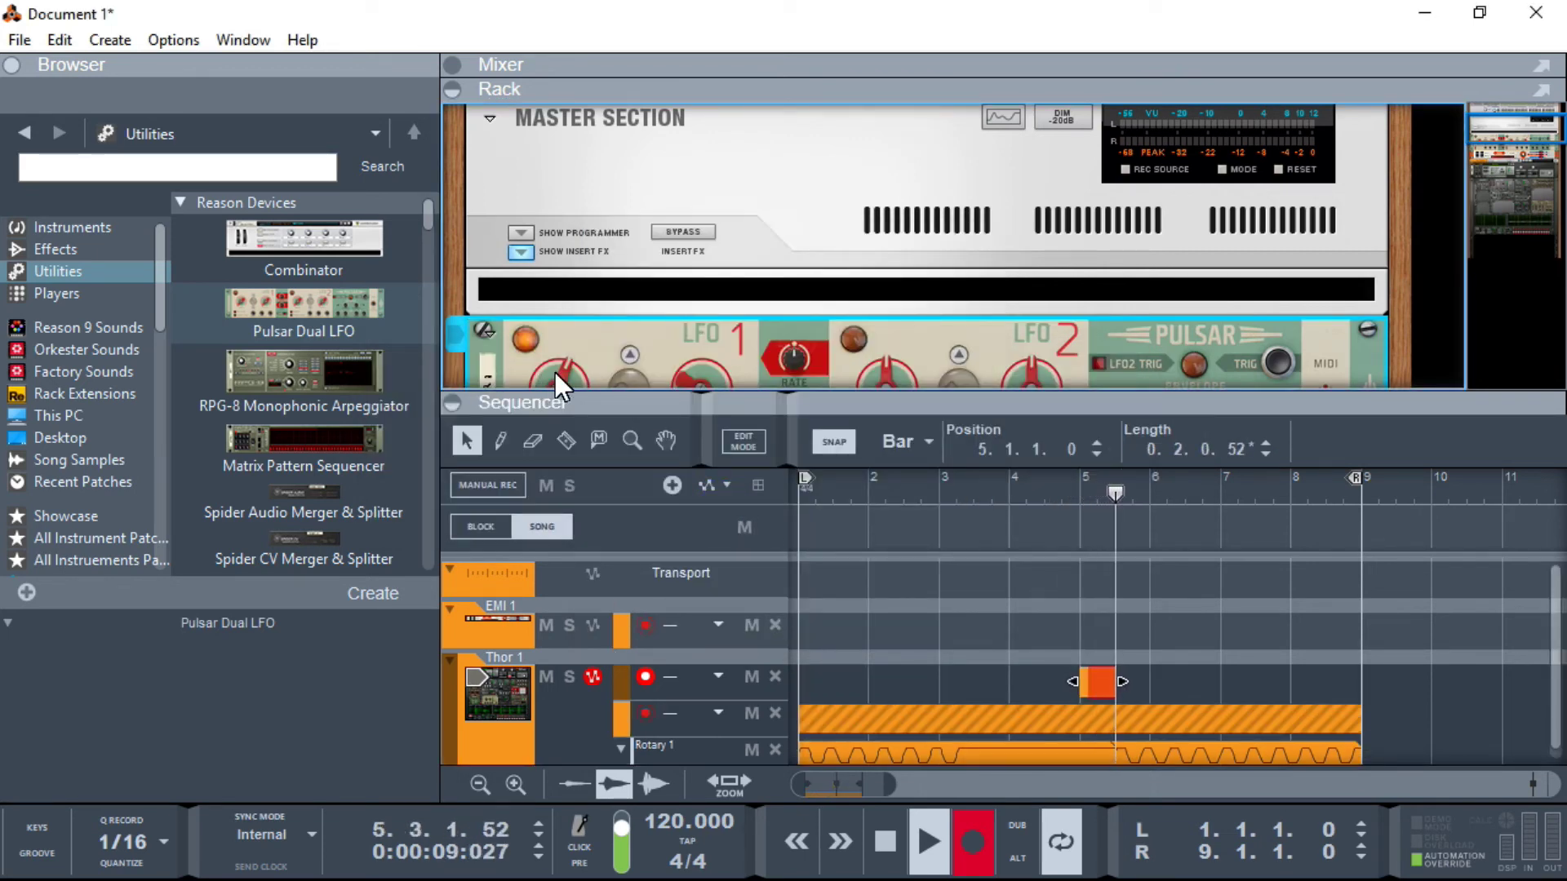
pyautogui.moveTo(554, 372)
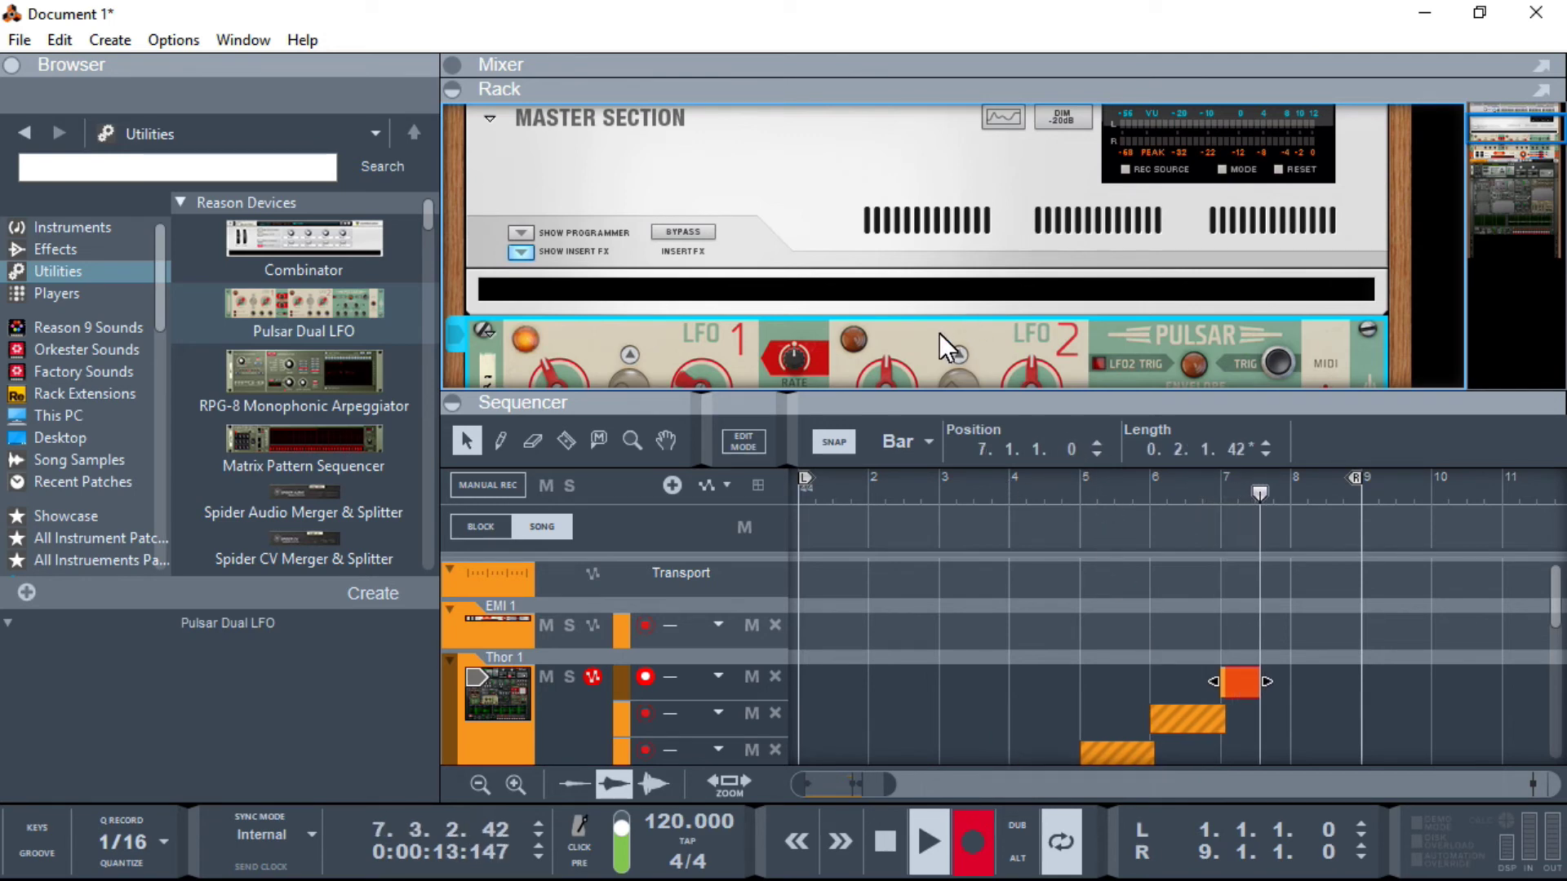
# Step: Map Thor 1's mixer level fader to Breath, replacing the existing Breath override
pyautogui.scroll(-4, 940, 333)
pyautogui.scroll(-2, 939, 332)
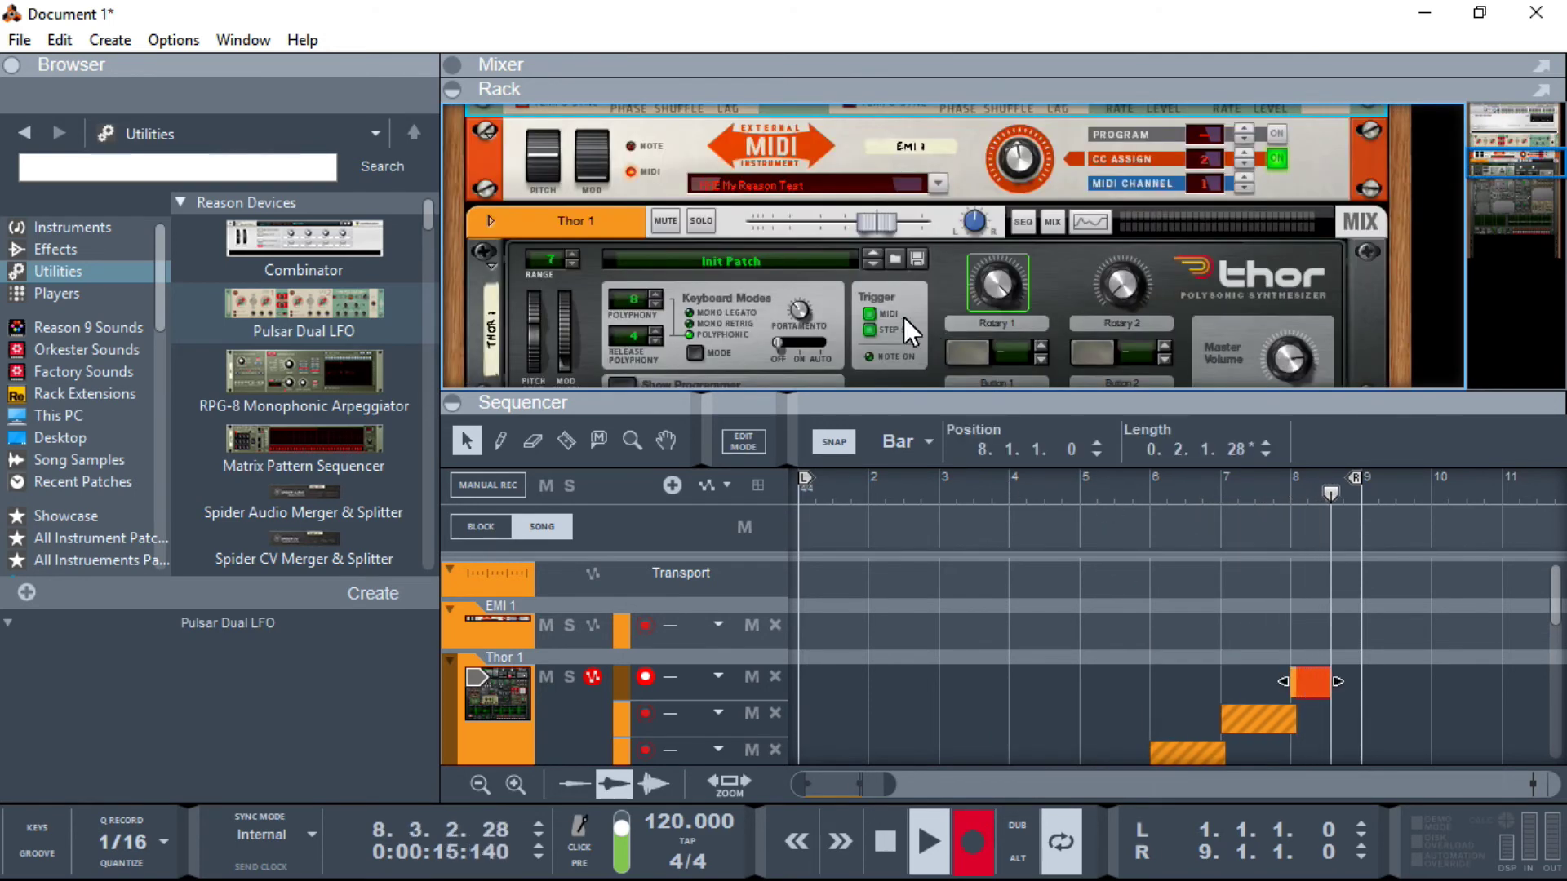
pyautogui.rightClick(873, 226)
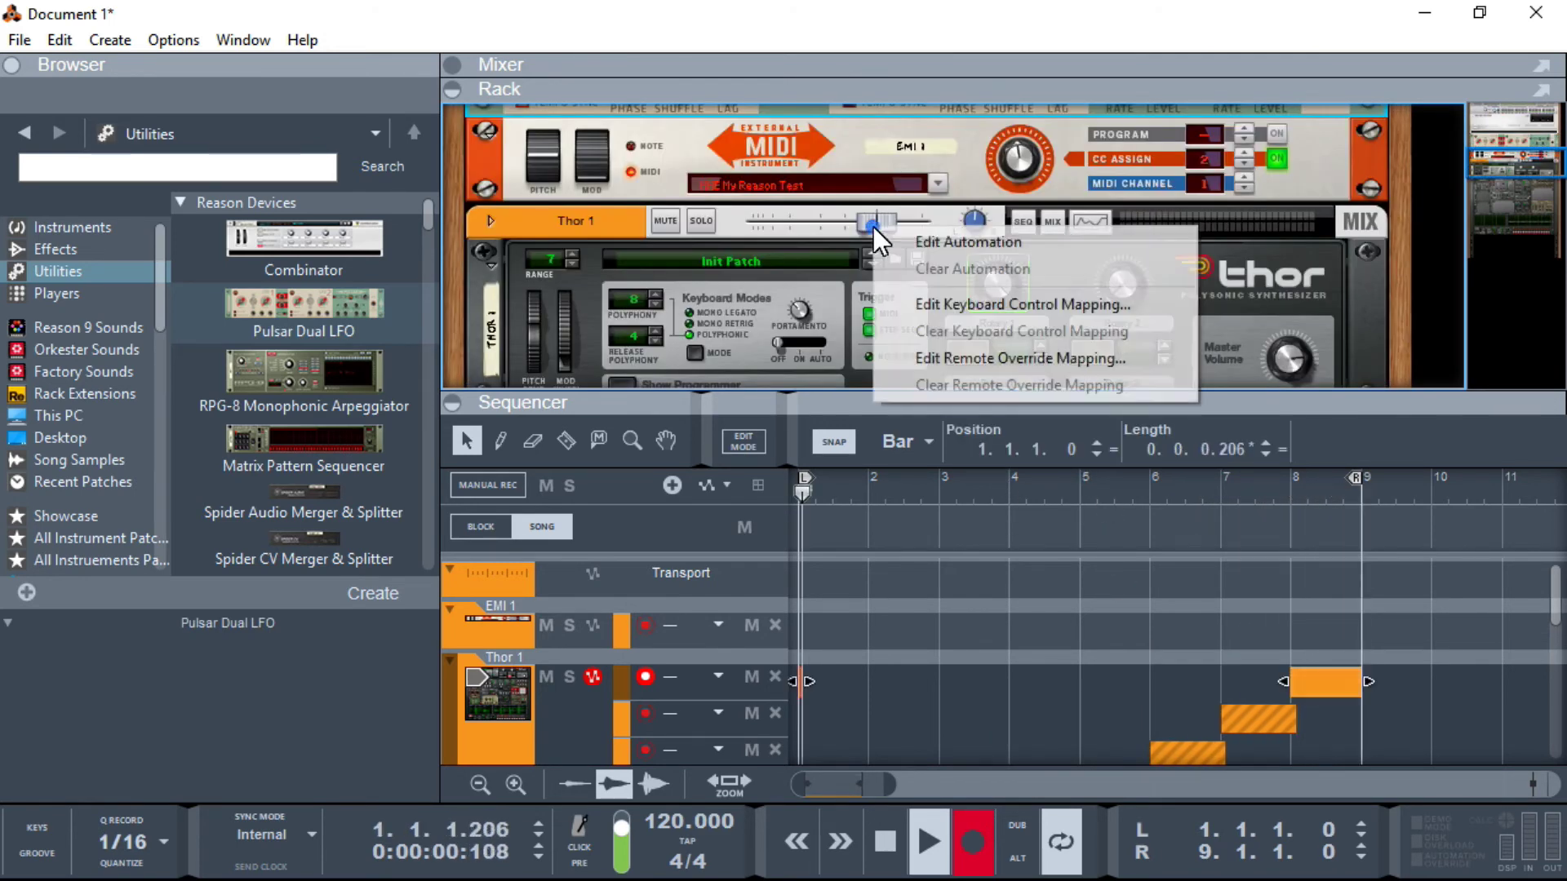
pyautogui.click(961, 359)
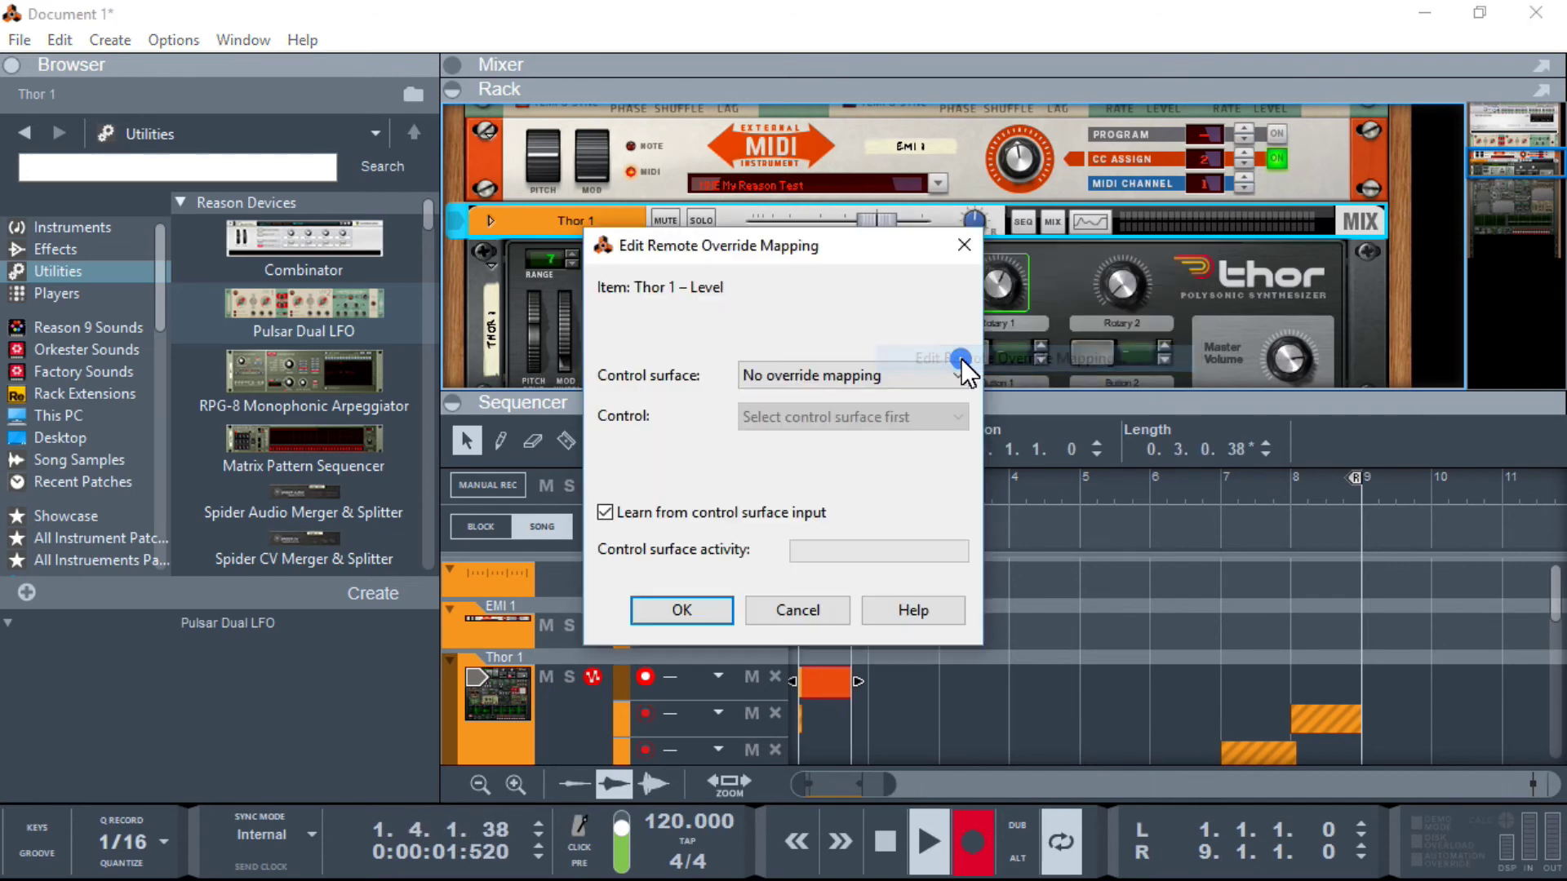
pyautogui.click(678, 610)
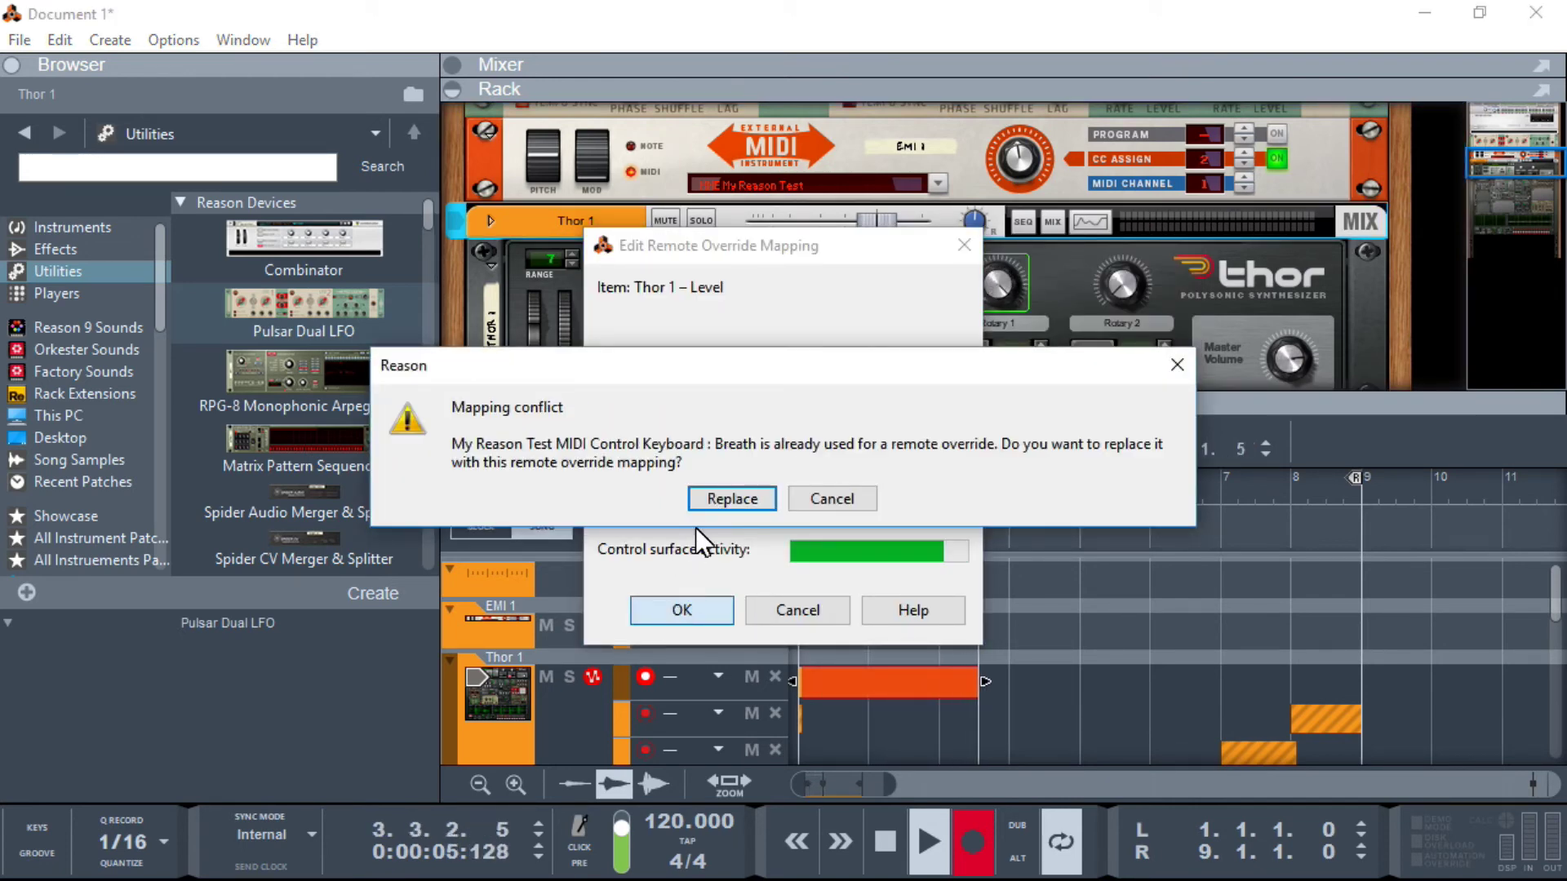
pyautogui.click(727, 496)
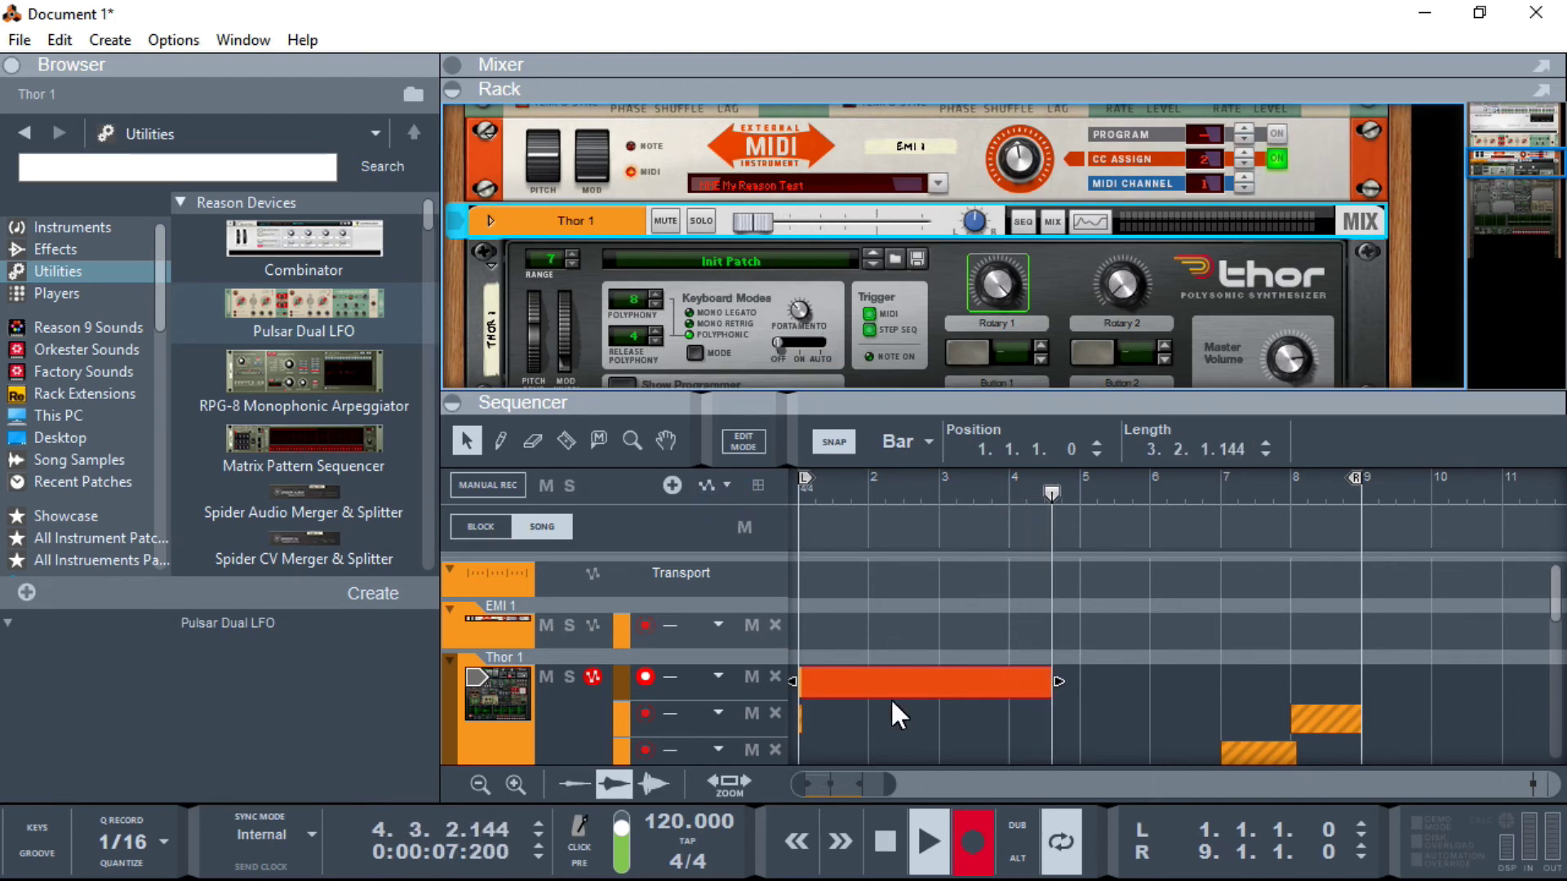
# Step: Stop recording and playback, select the song position bar, and dismiss the tempo mapping menu unchanged
pyautogui.click(886, 841)
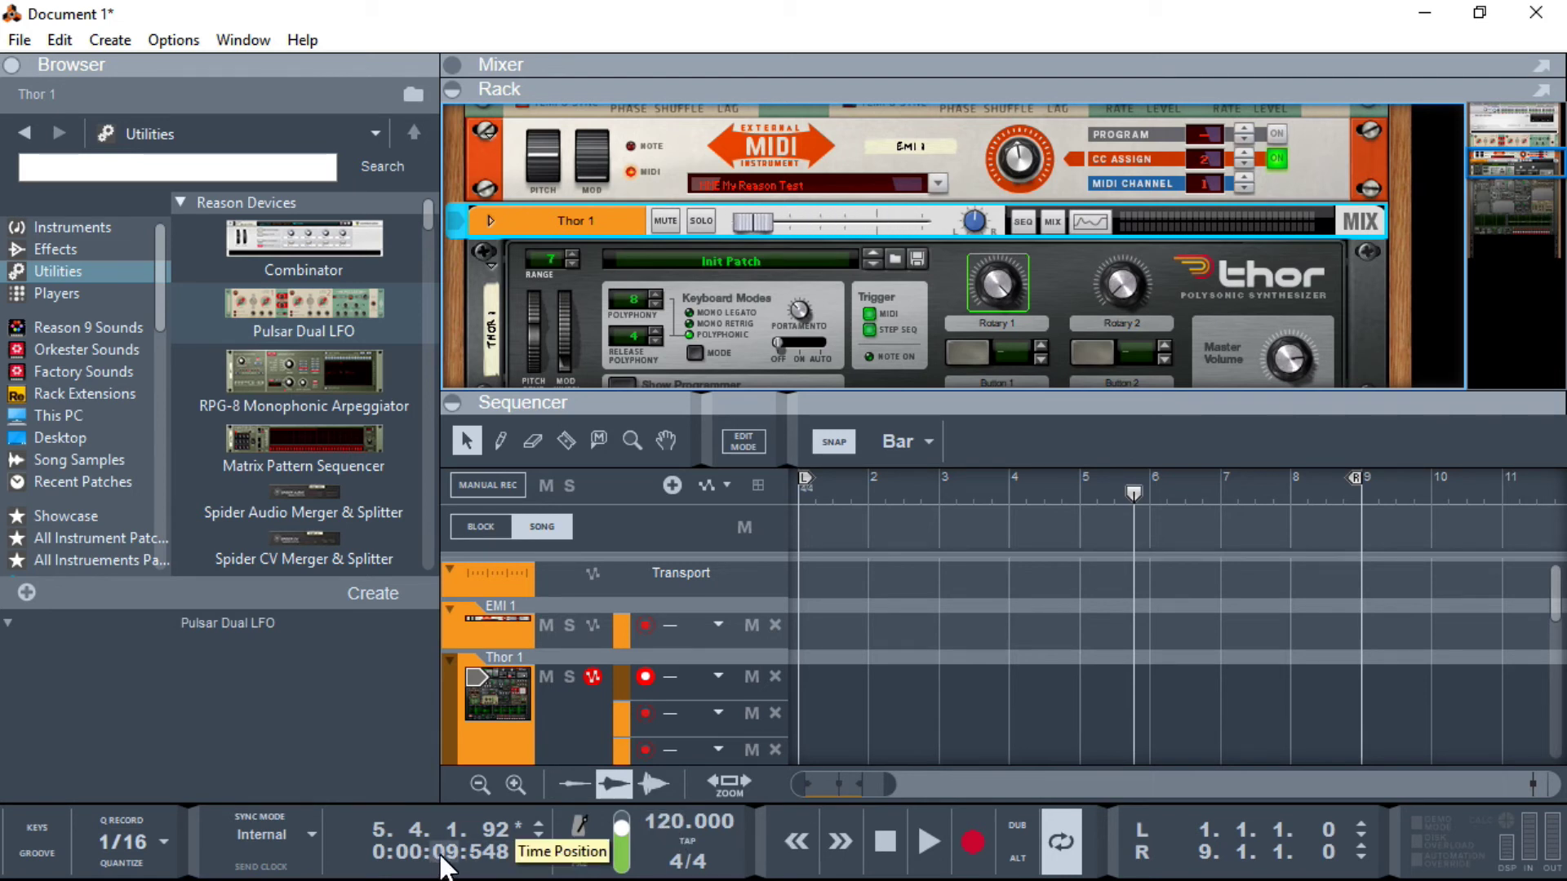
pyautogui.click(415, 828)
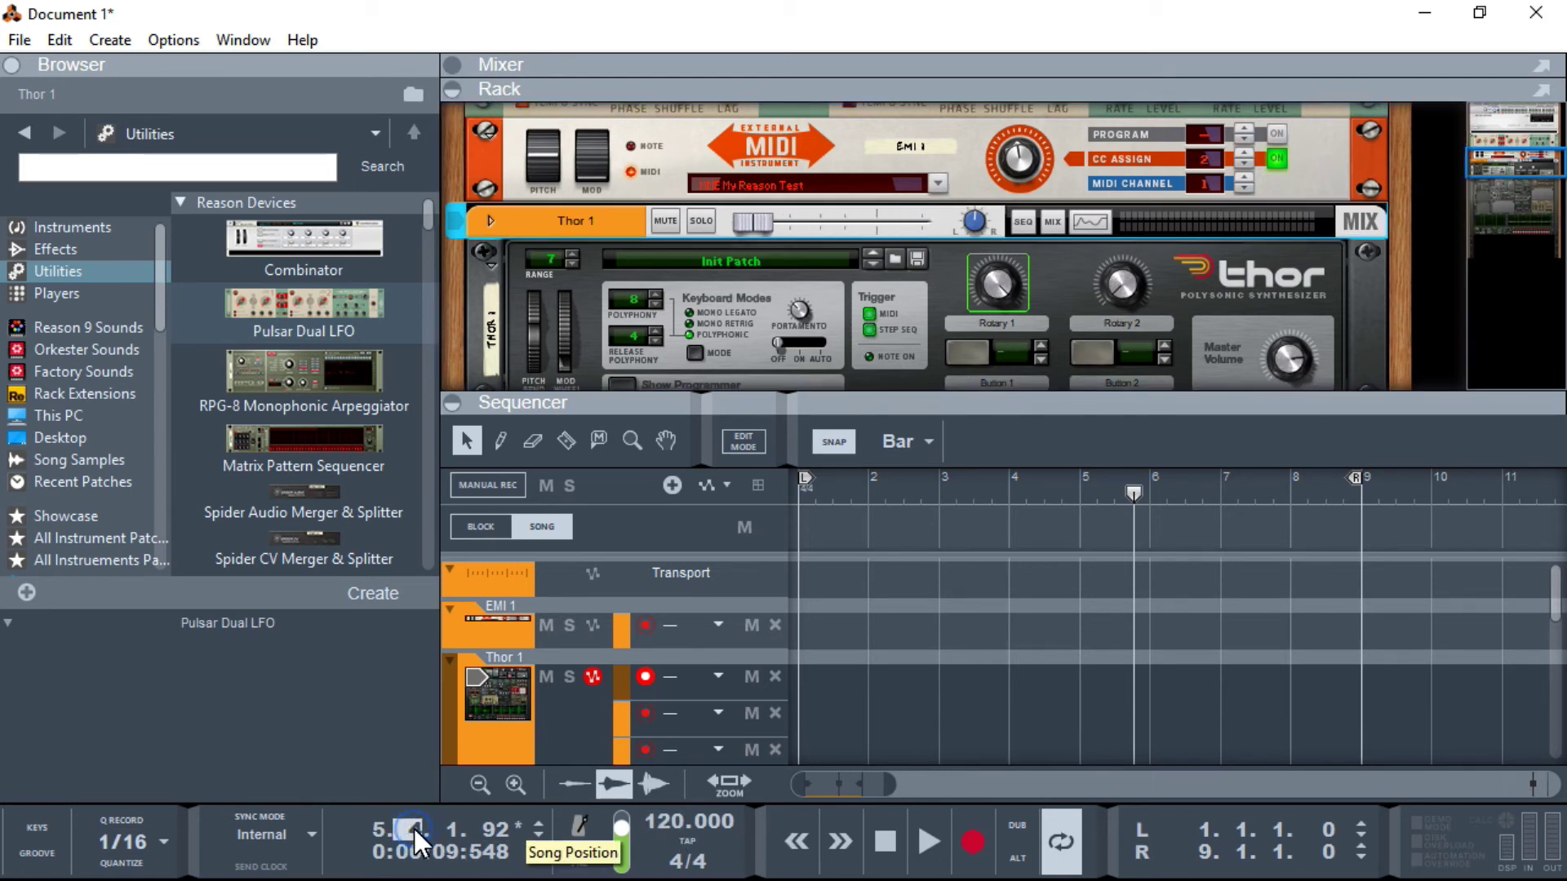
pyautogui.rightClick(674, 820)
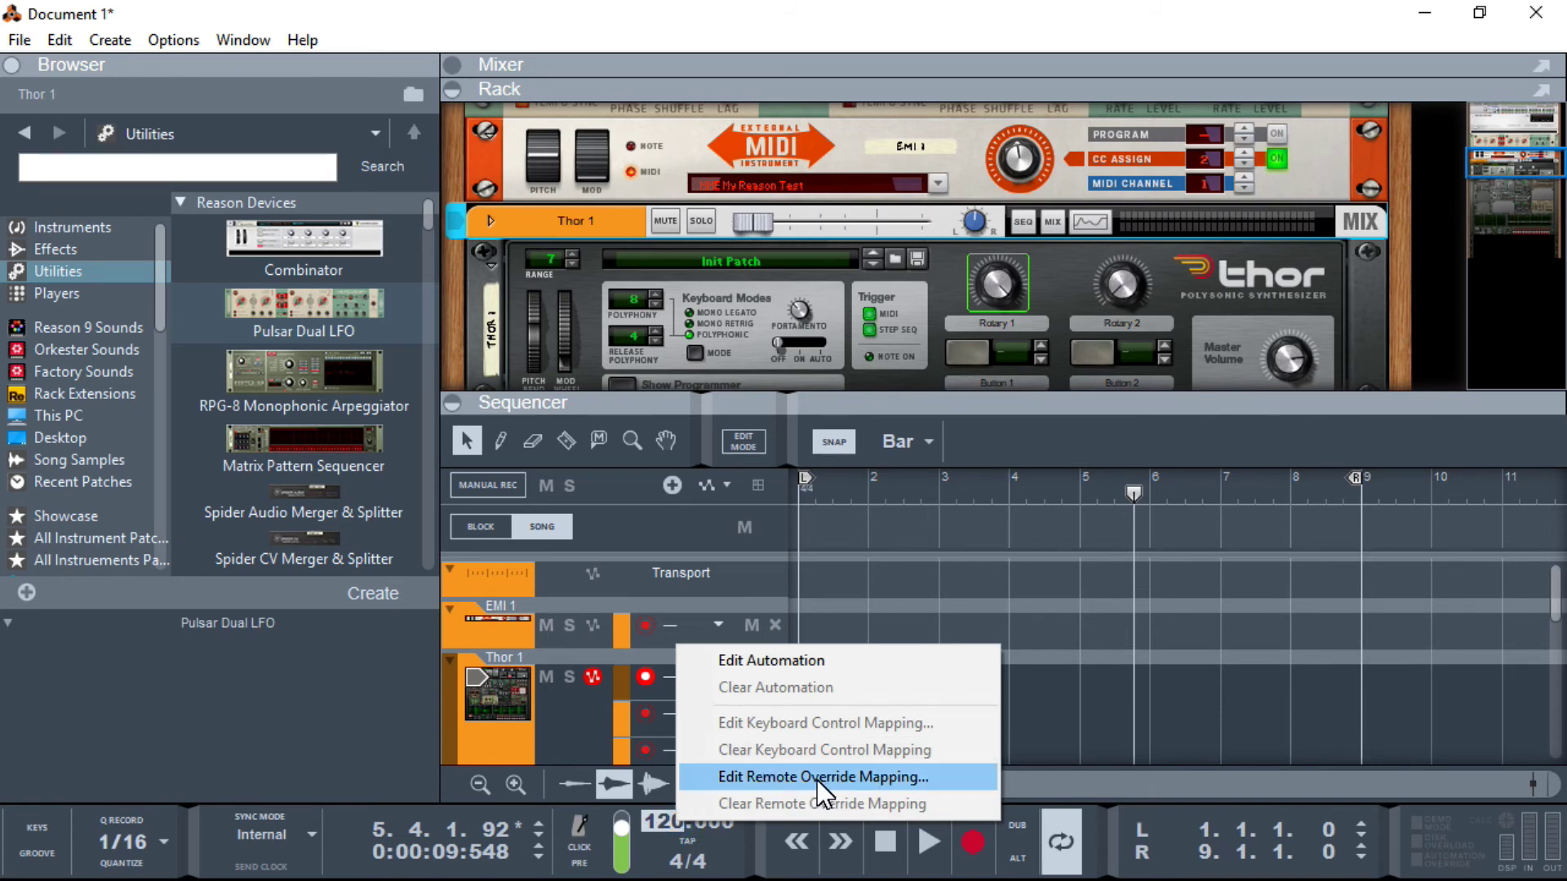
pyautogui.click(913, 379)
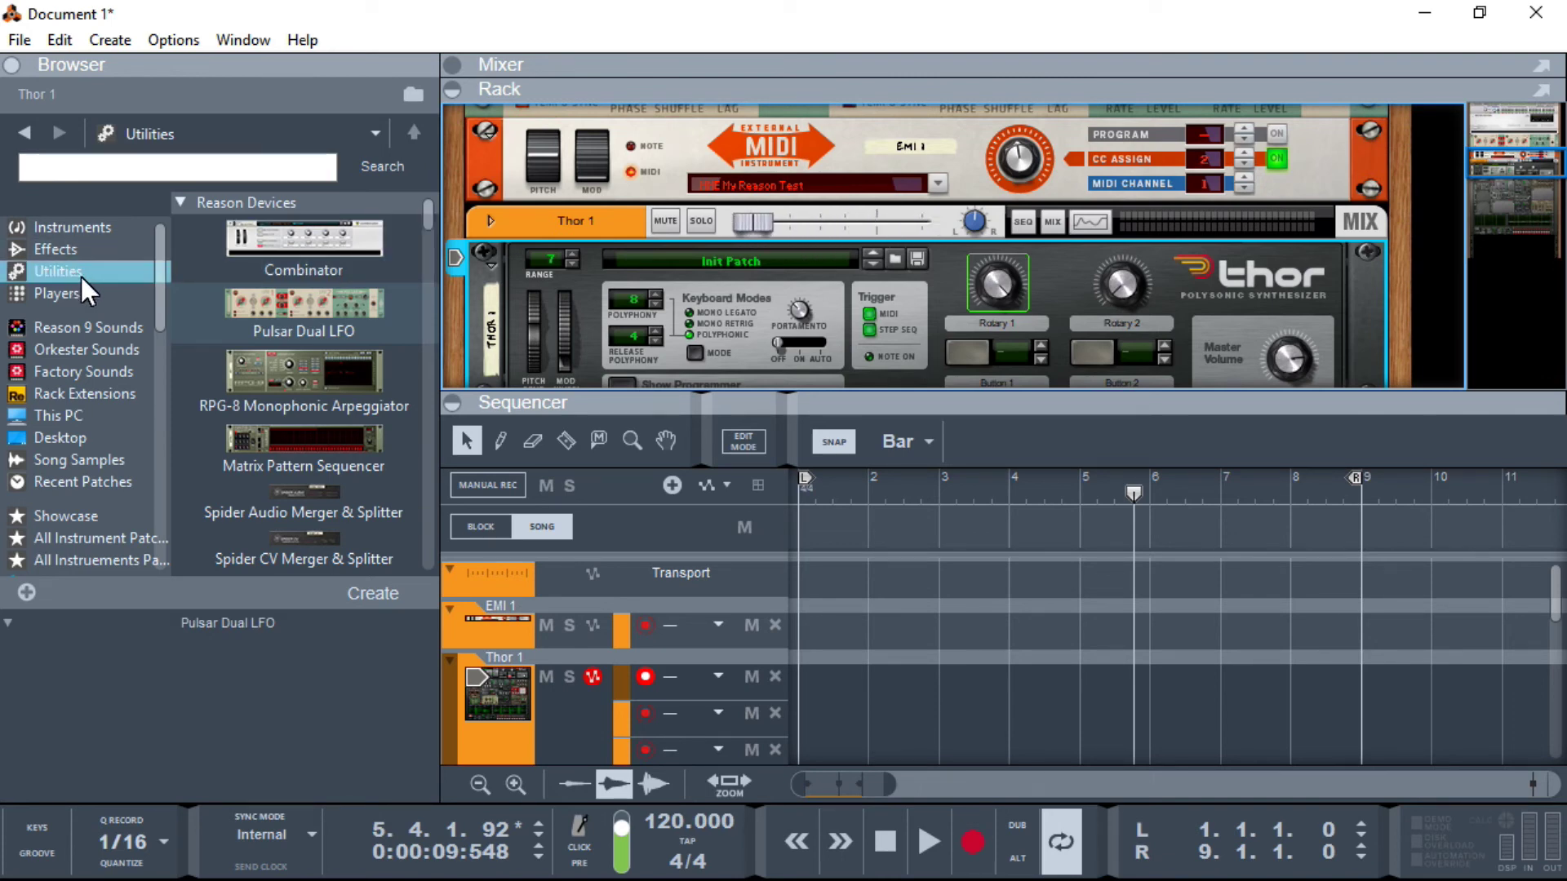
# Step: Drop a Scales & Chords player onto Thor and map its Inversion to Breath, replacing the old mapping
pyautogui.click(63, 296)
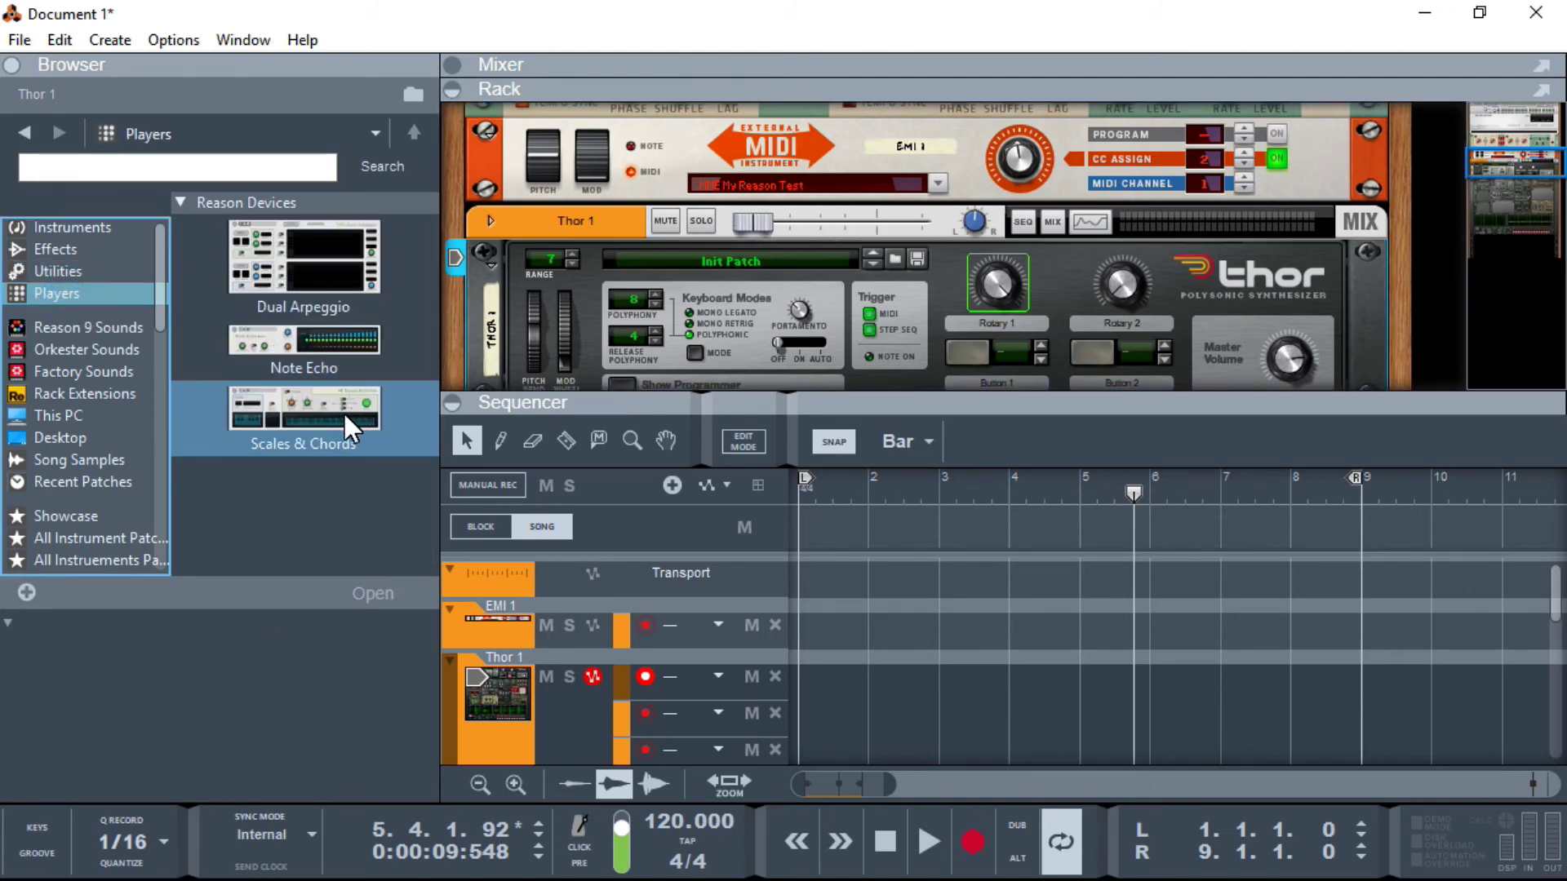
pyautogui.moveTo(343, 412); pyautogui.dragTo(728, 273)
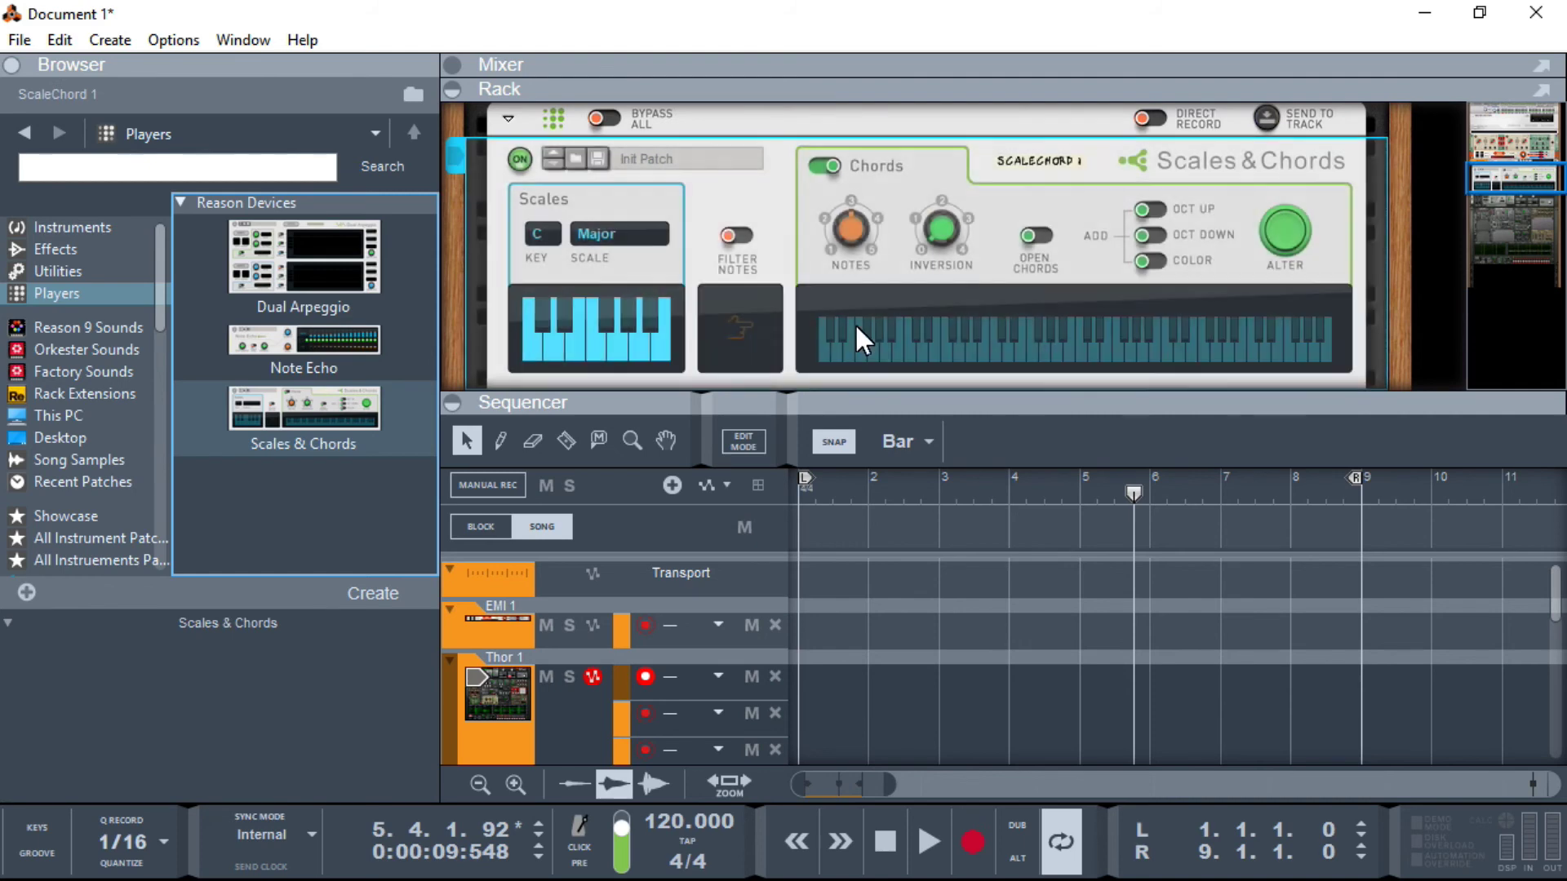
pyautogui.rightClick(944, 234)
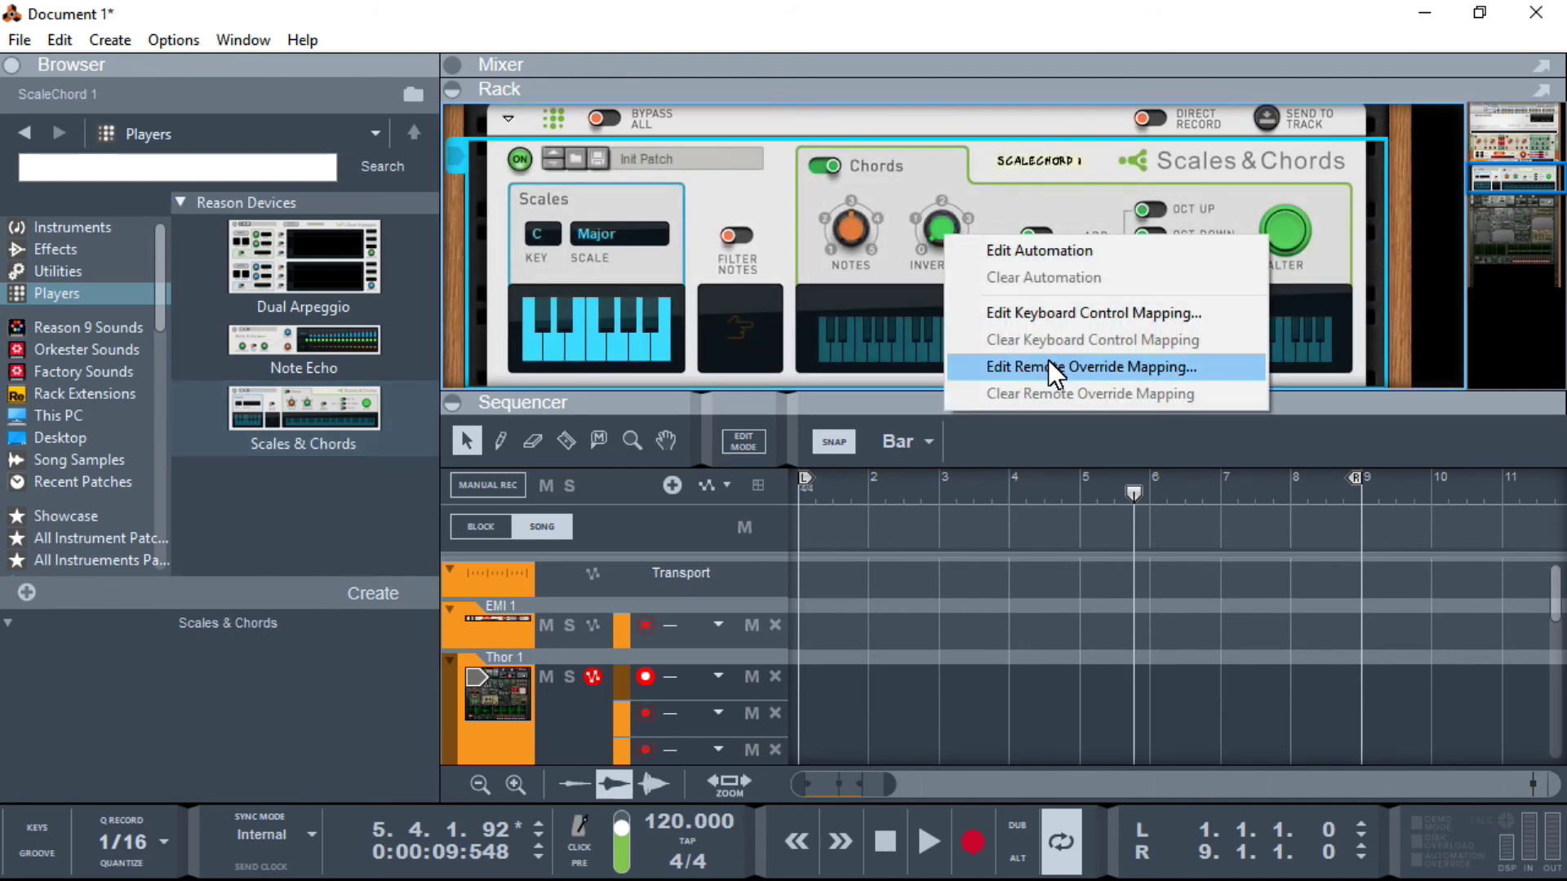
pyautogui.click(1048, 360)
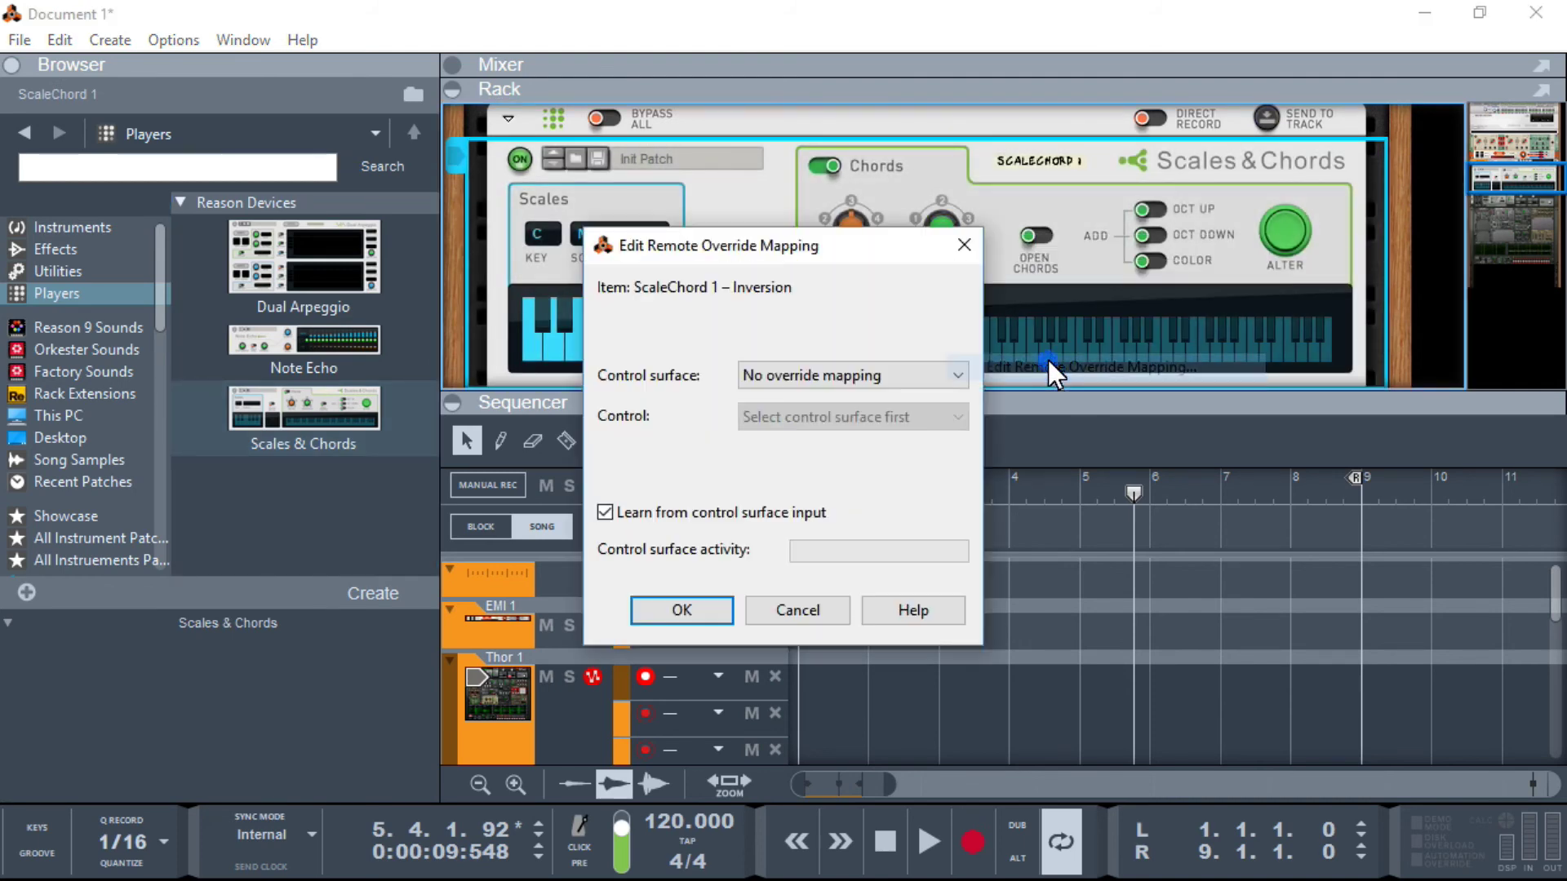
pyautogui.click(707, 607)
pyautogui.click(740, 499)
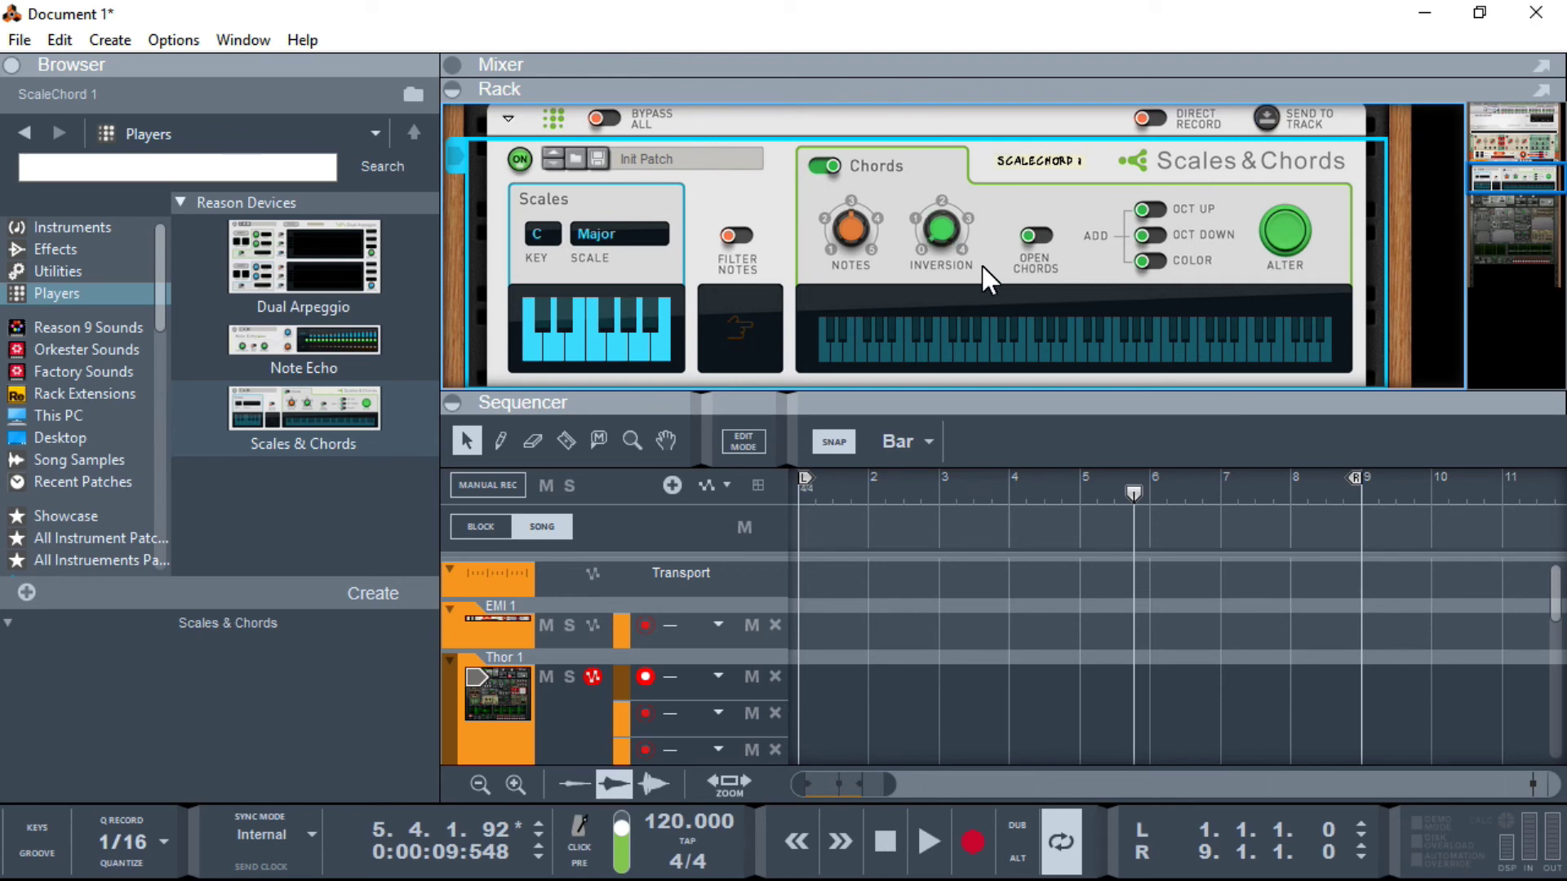
pyautogui.scroll(-3, 982, 266)
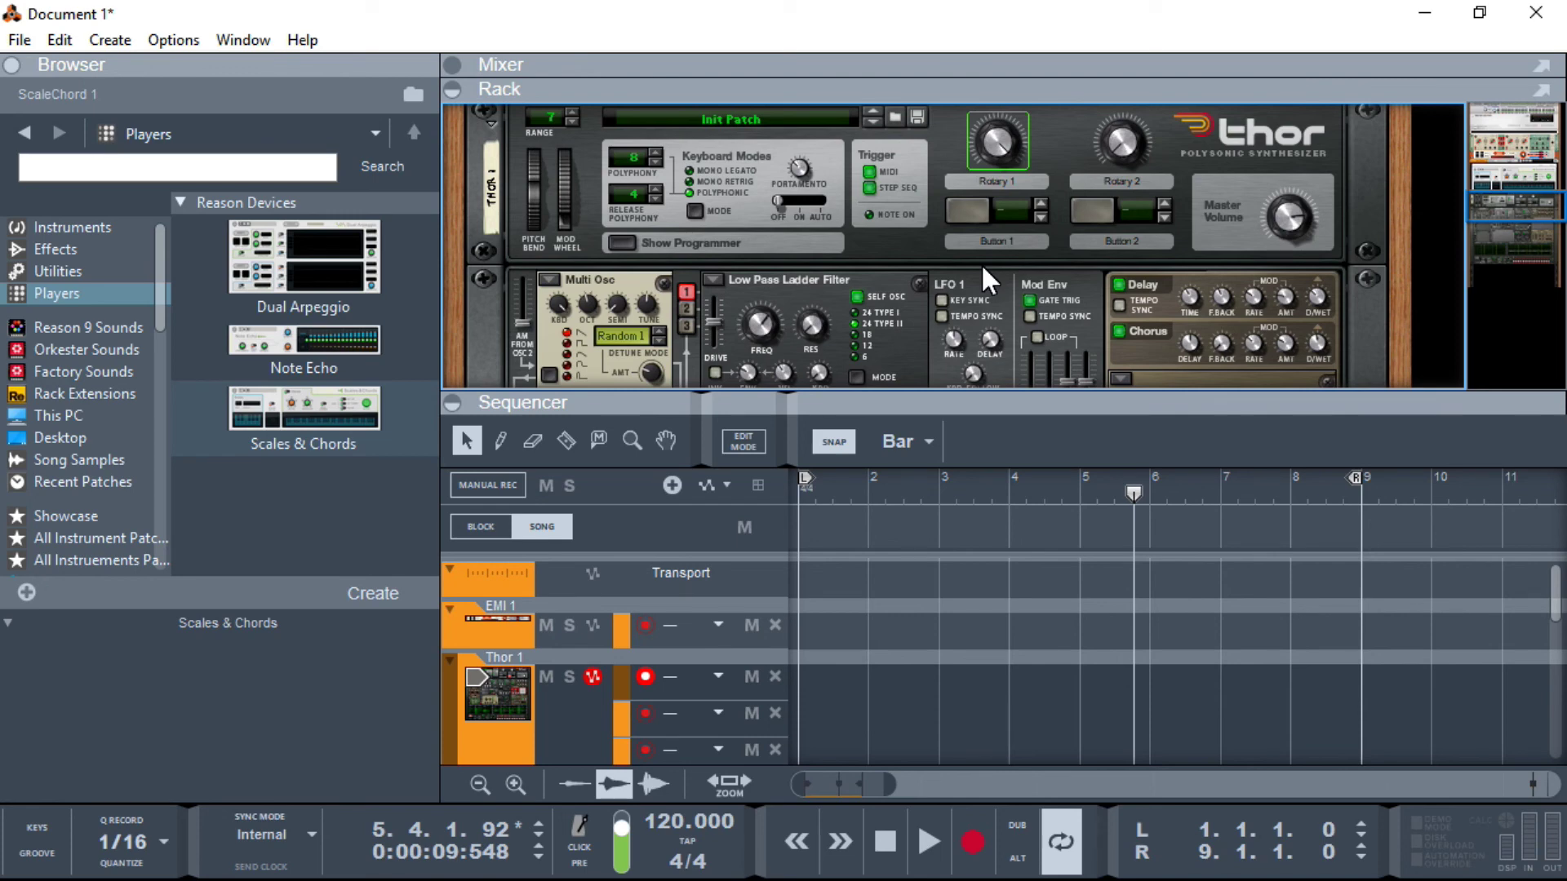
pyautogui.scroll(8, 911, 327)
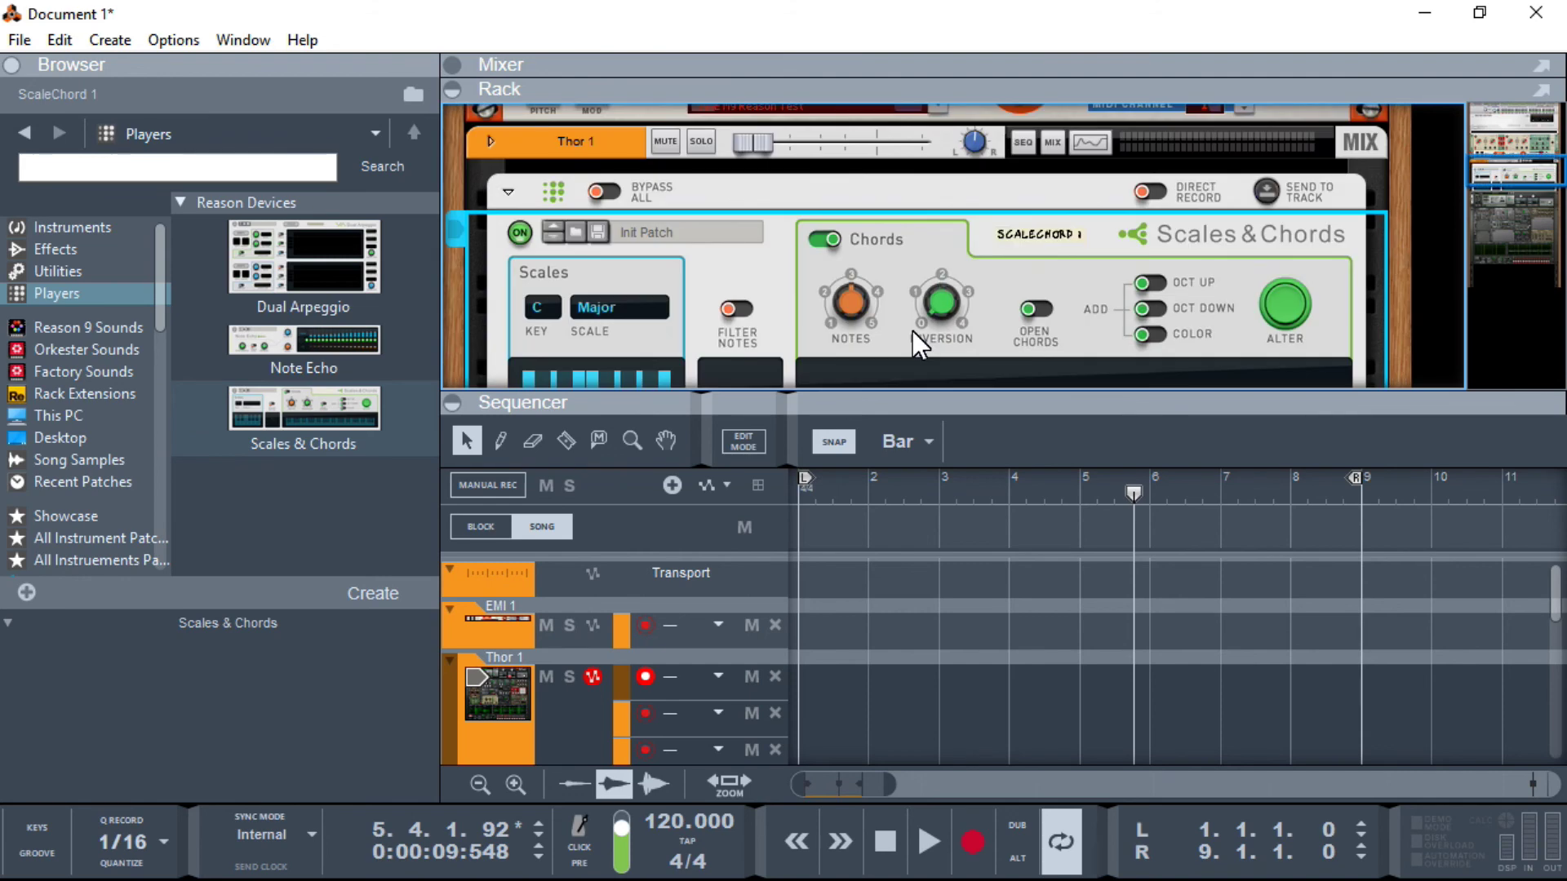
pyautogui.scroll(3, 912, 330)
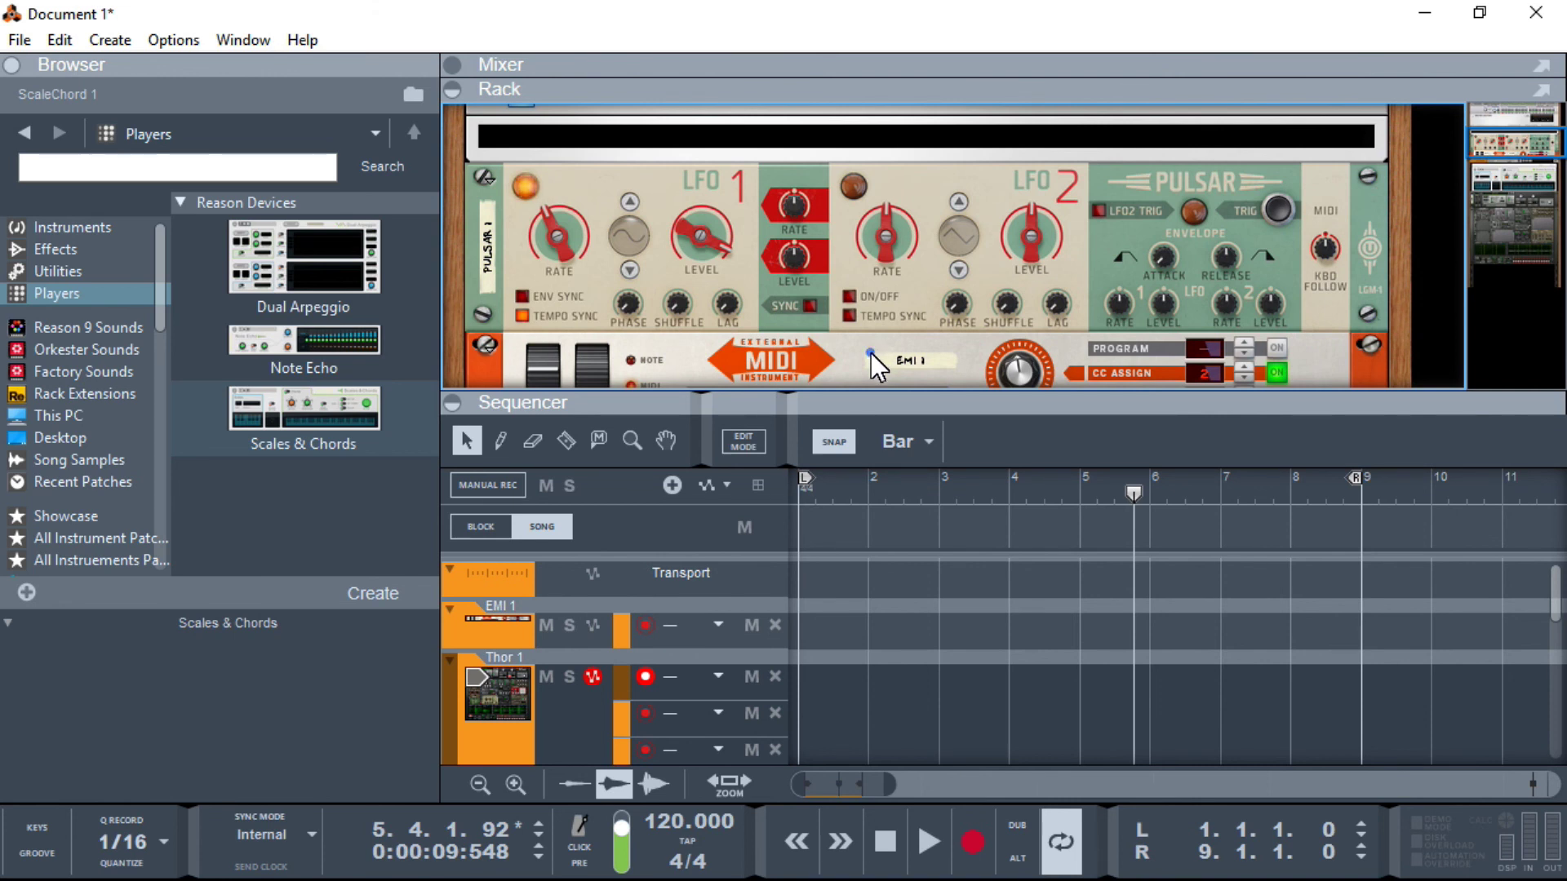
pyautogui.click(870, 353)
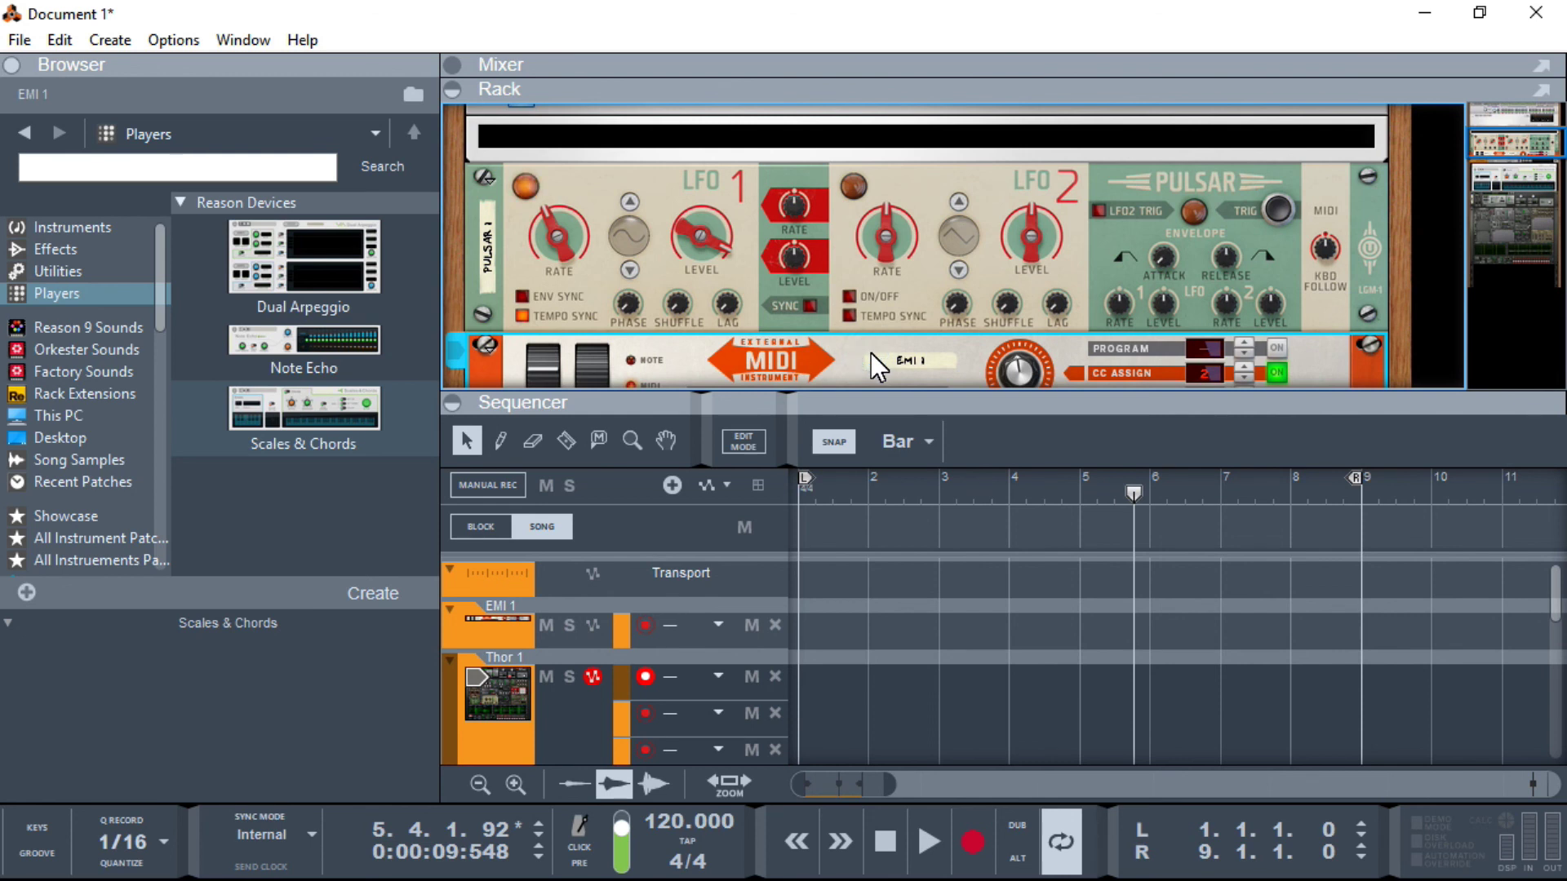